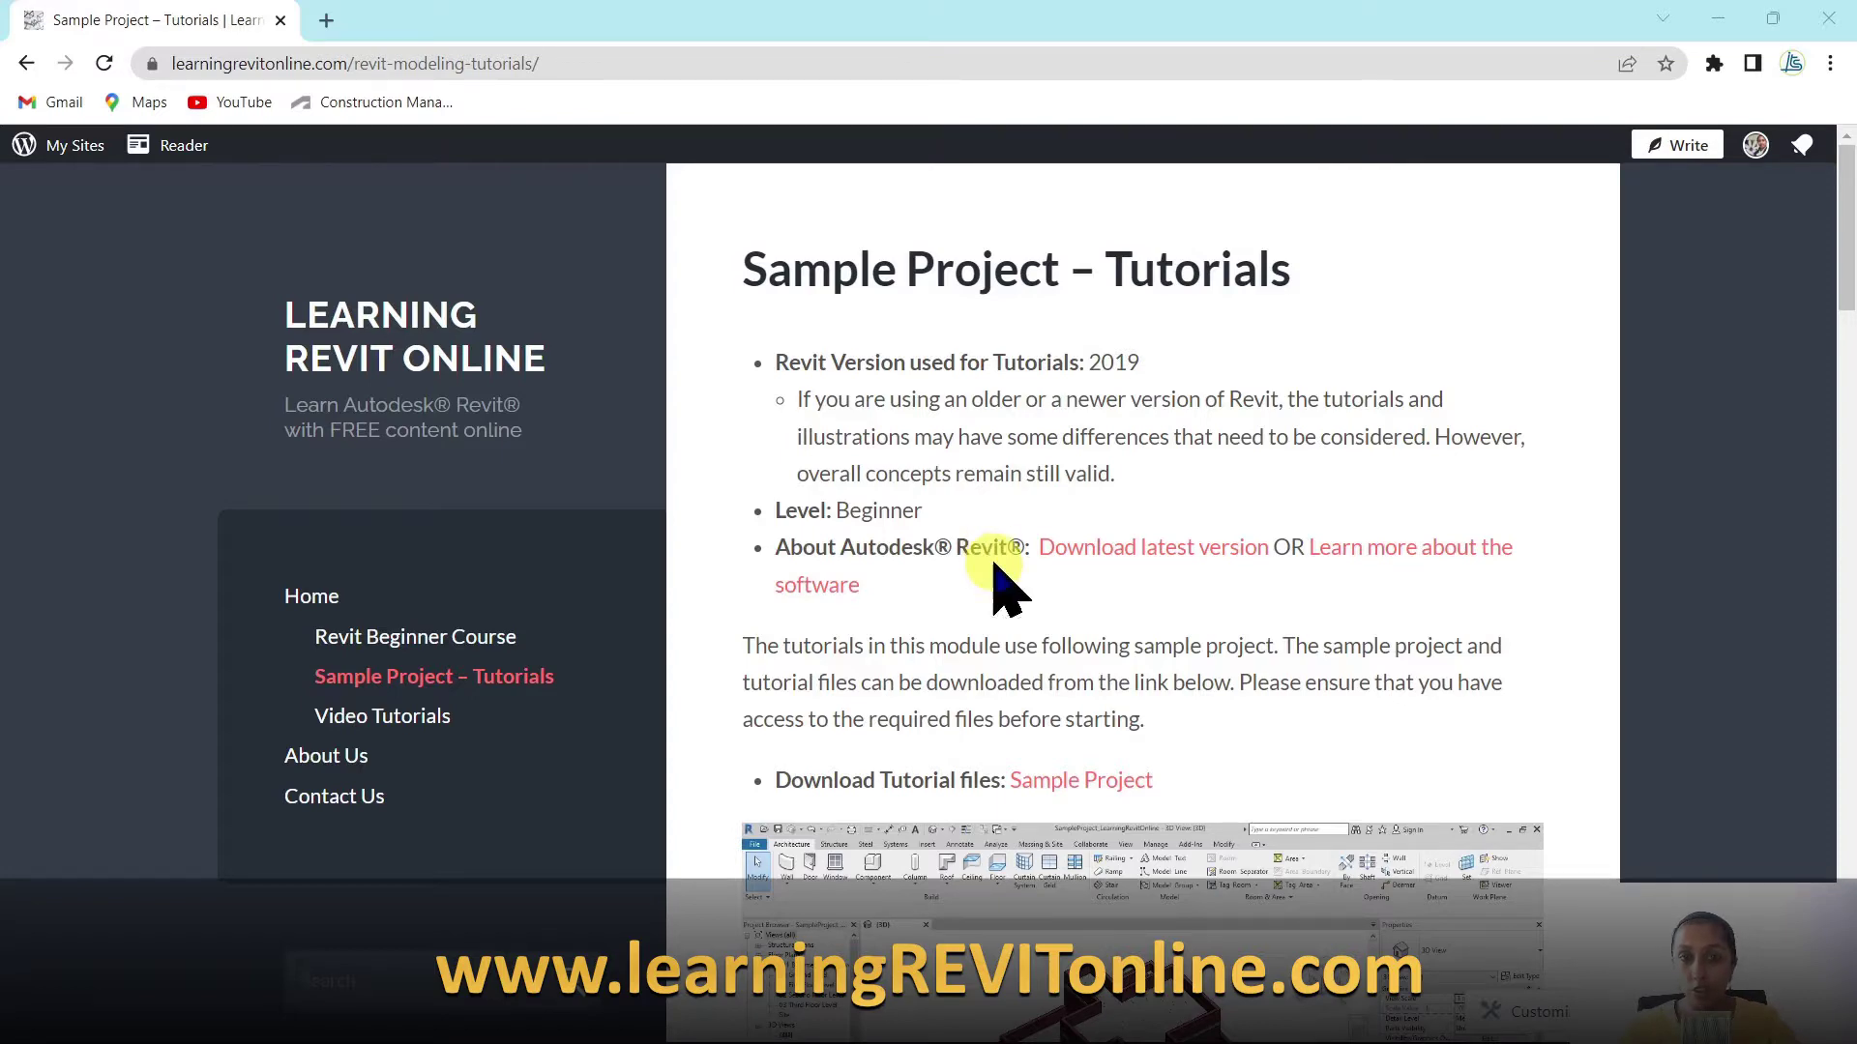
# Scroll the Sample Project – Tutorials page to the Download Tutorial files link and preview screenshot
pyautogui.scroll(-3, 995, 582)
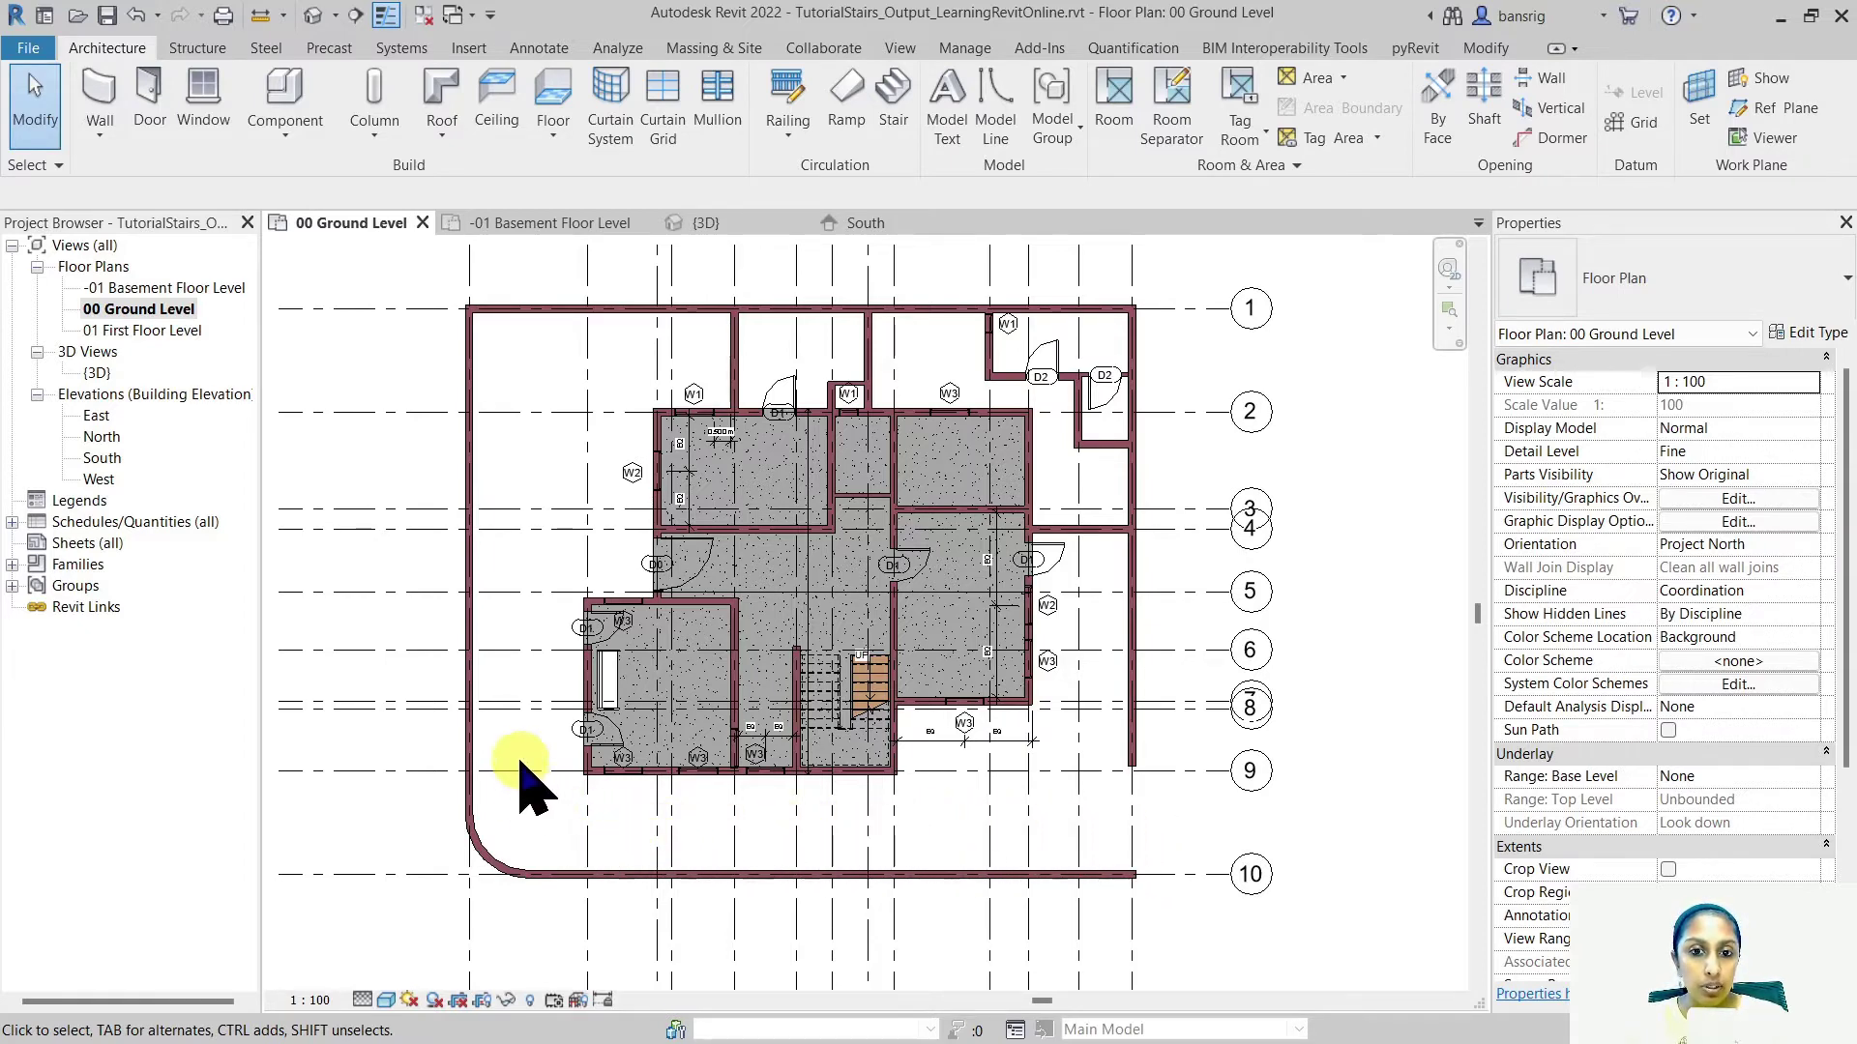
pyautogui.click(595, 225)
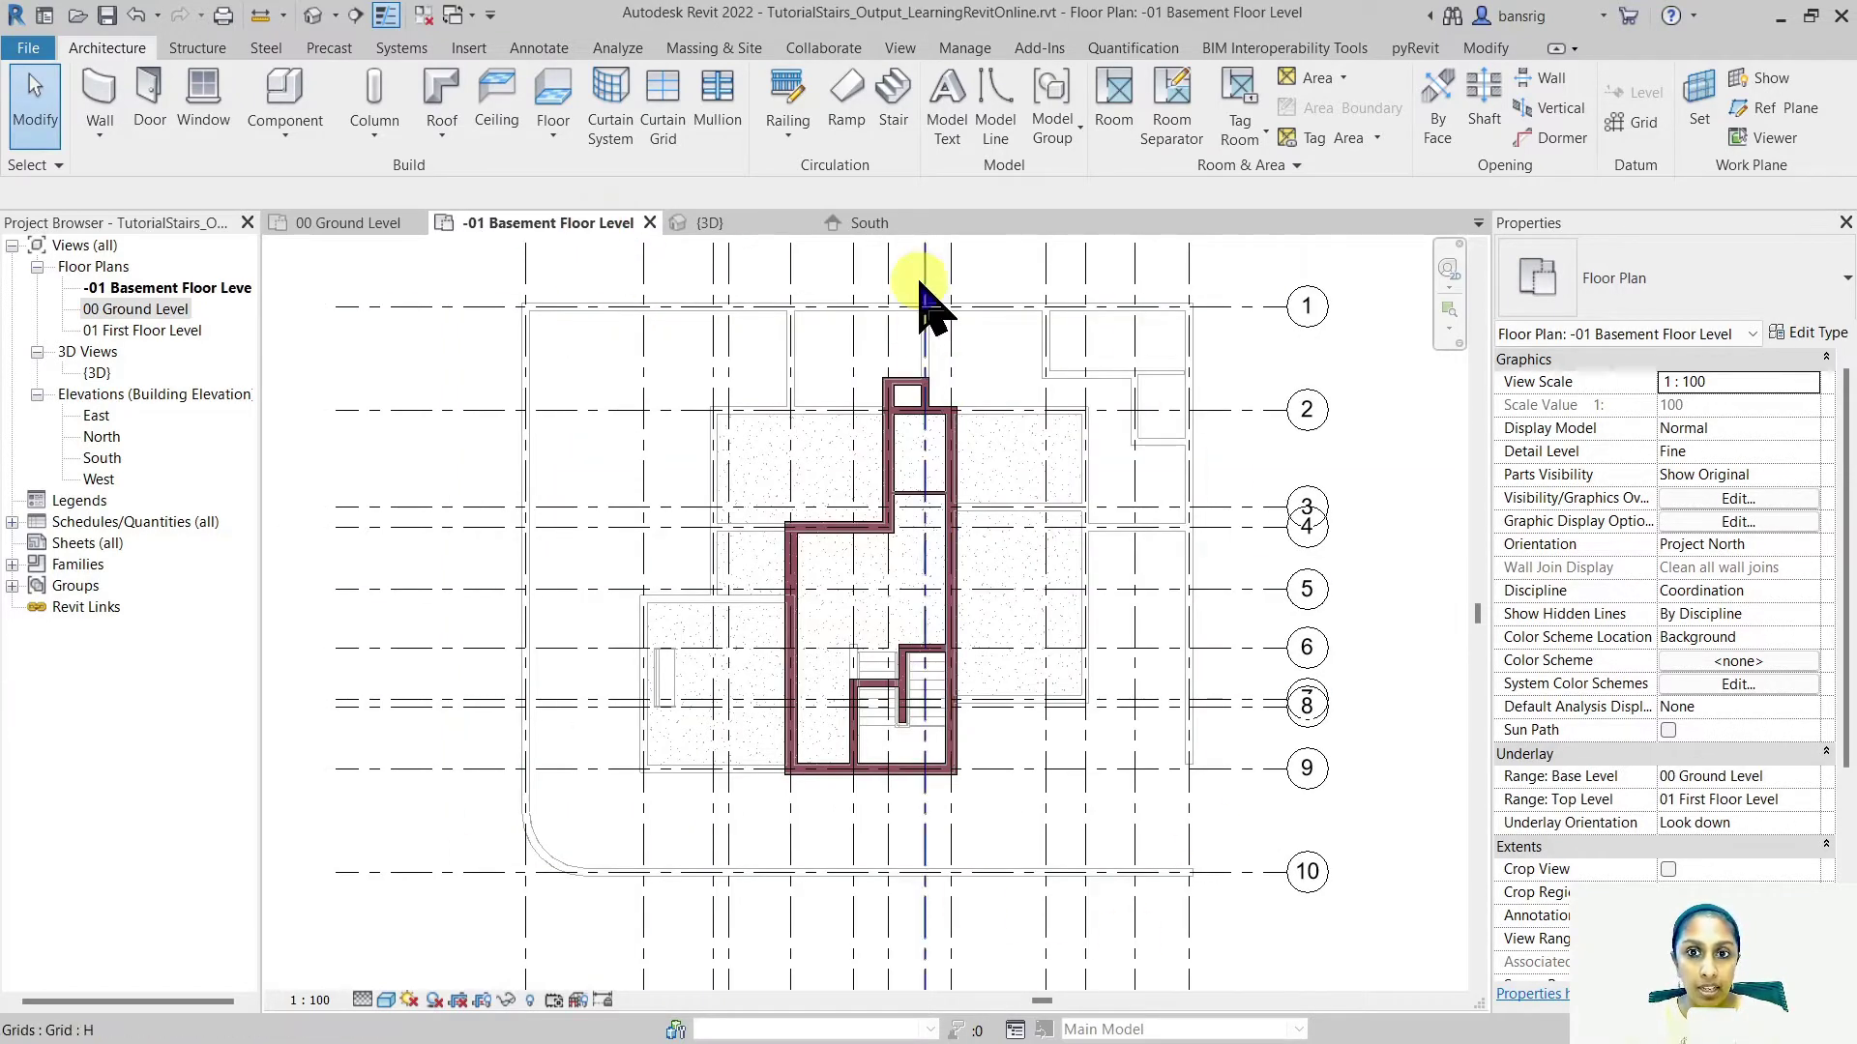
pyautogui.click(909, 225)
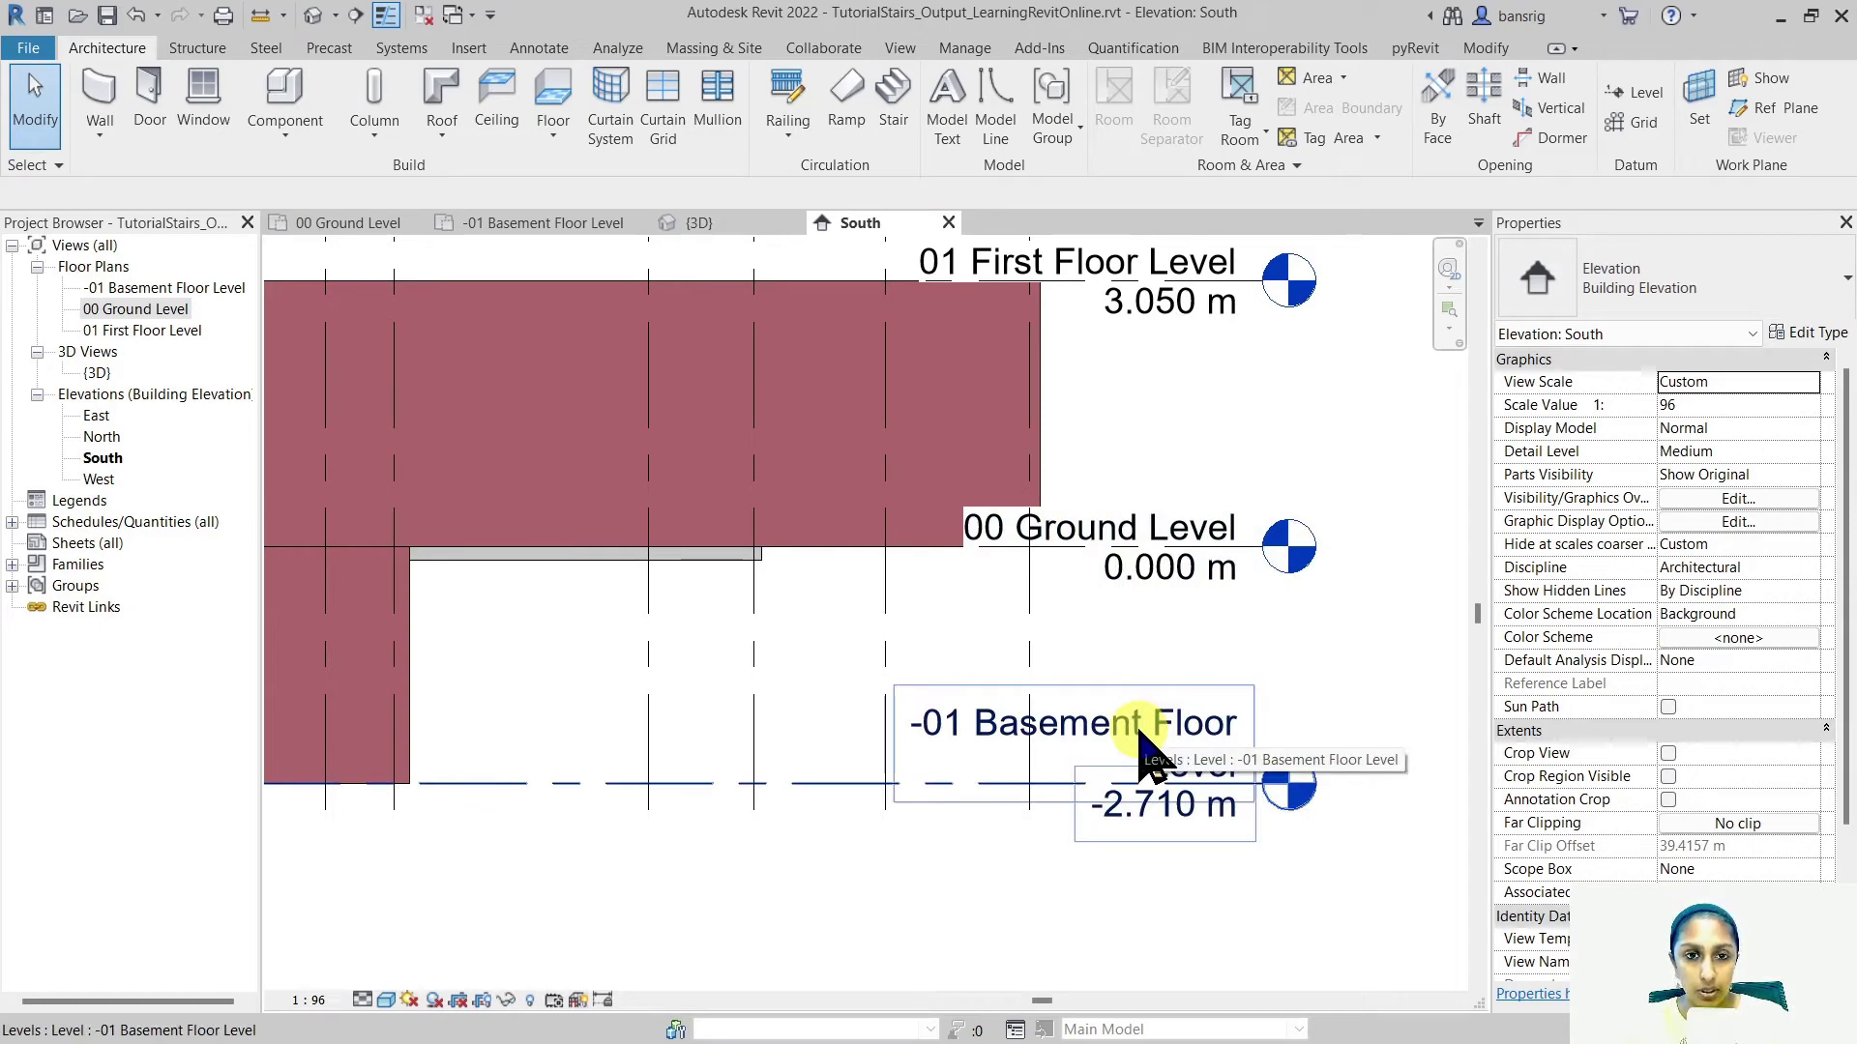
pyautogui.click(329, 224)
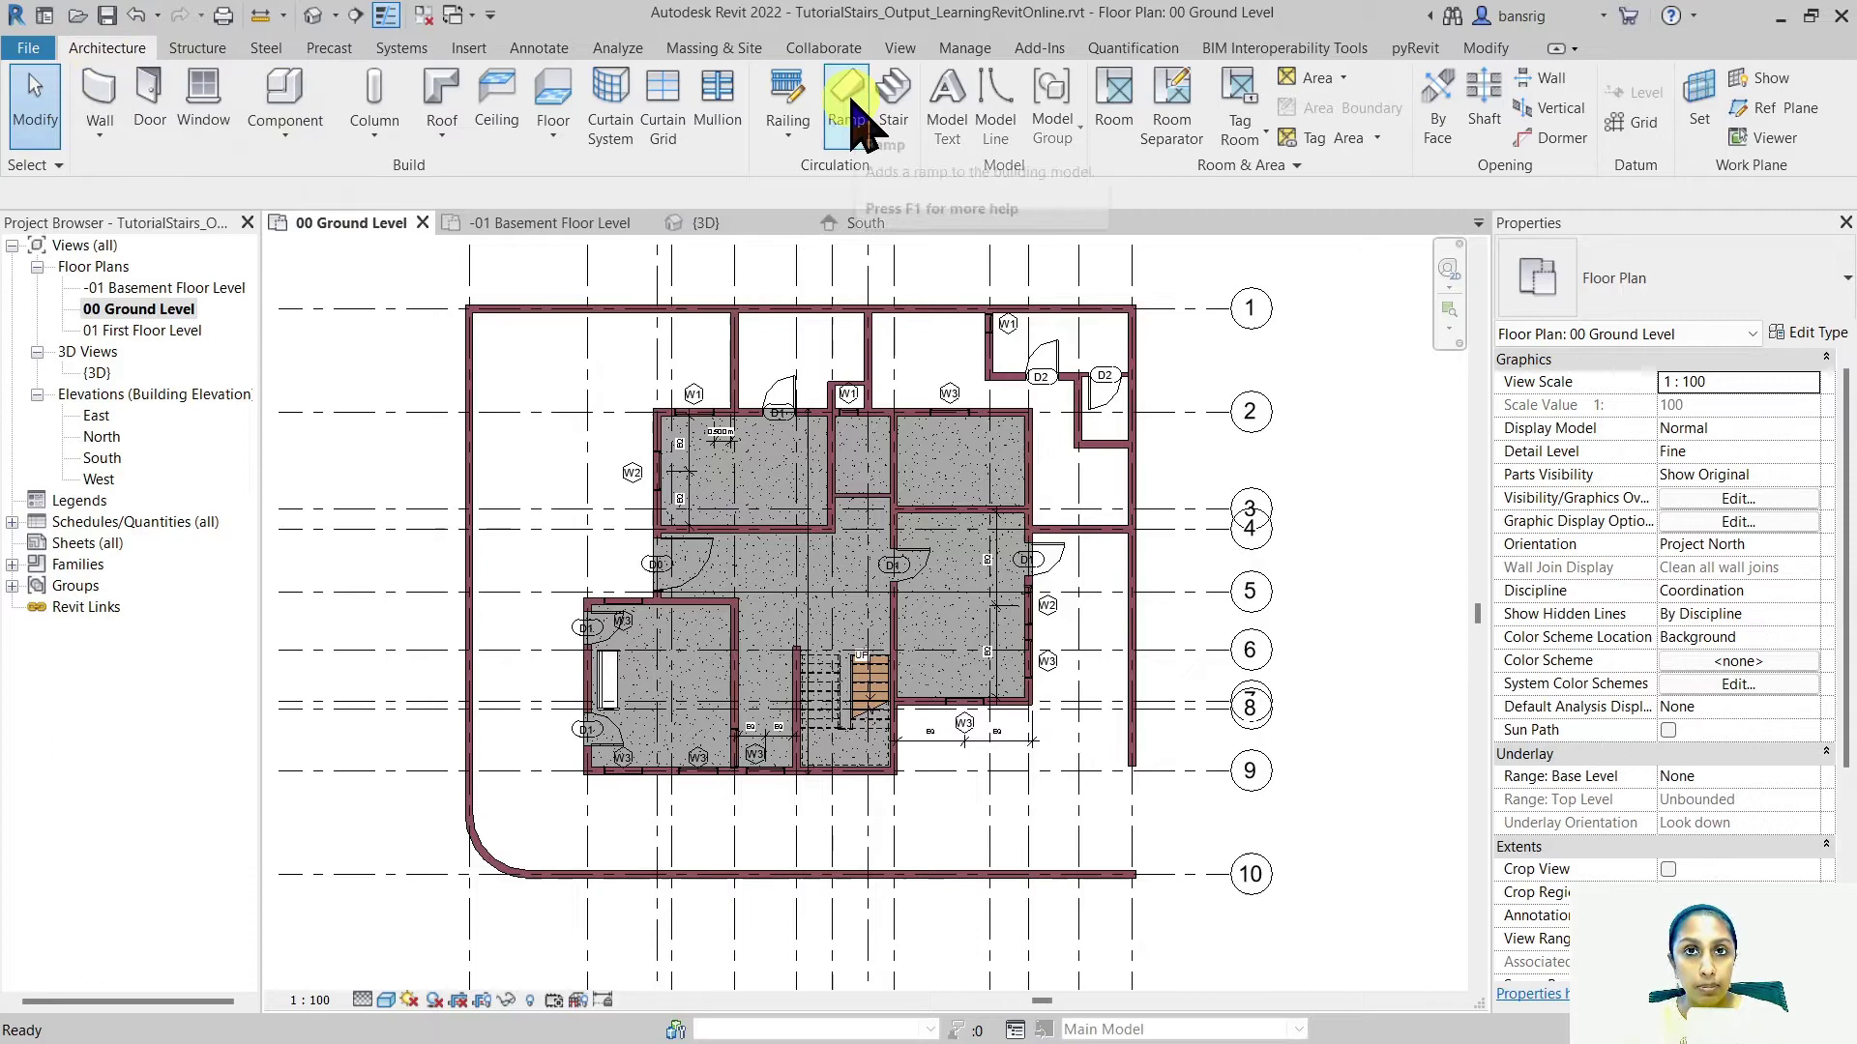
# Launch the Ramp tool with Base Level -01 Basement Floor Level and Top Level 00 Ground Level
pyautogui.click(848, 106)
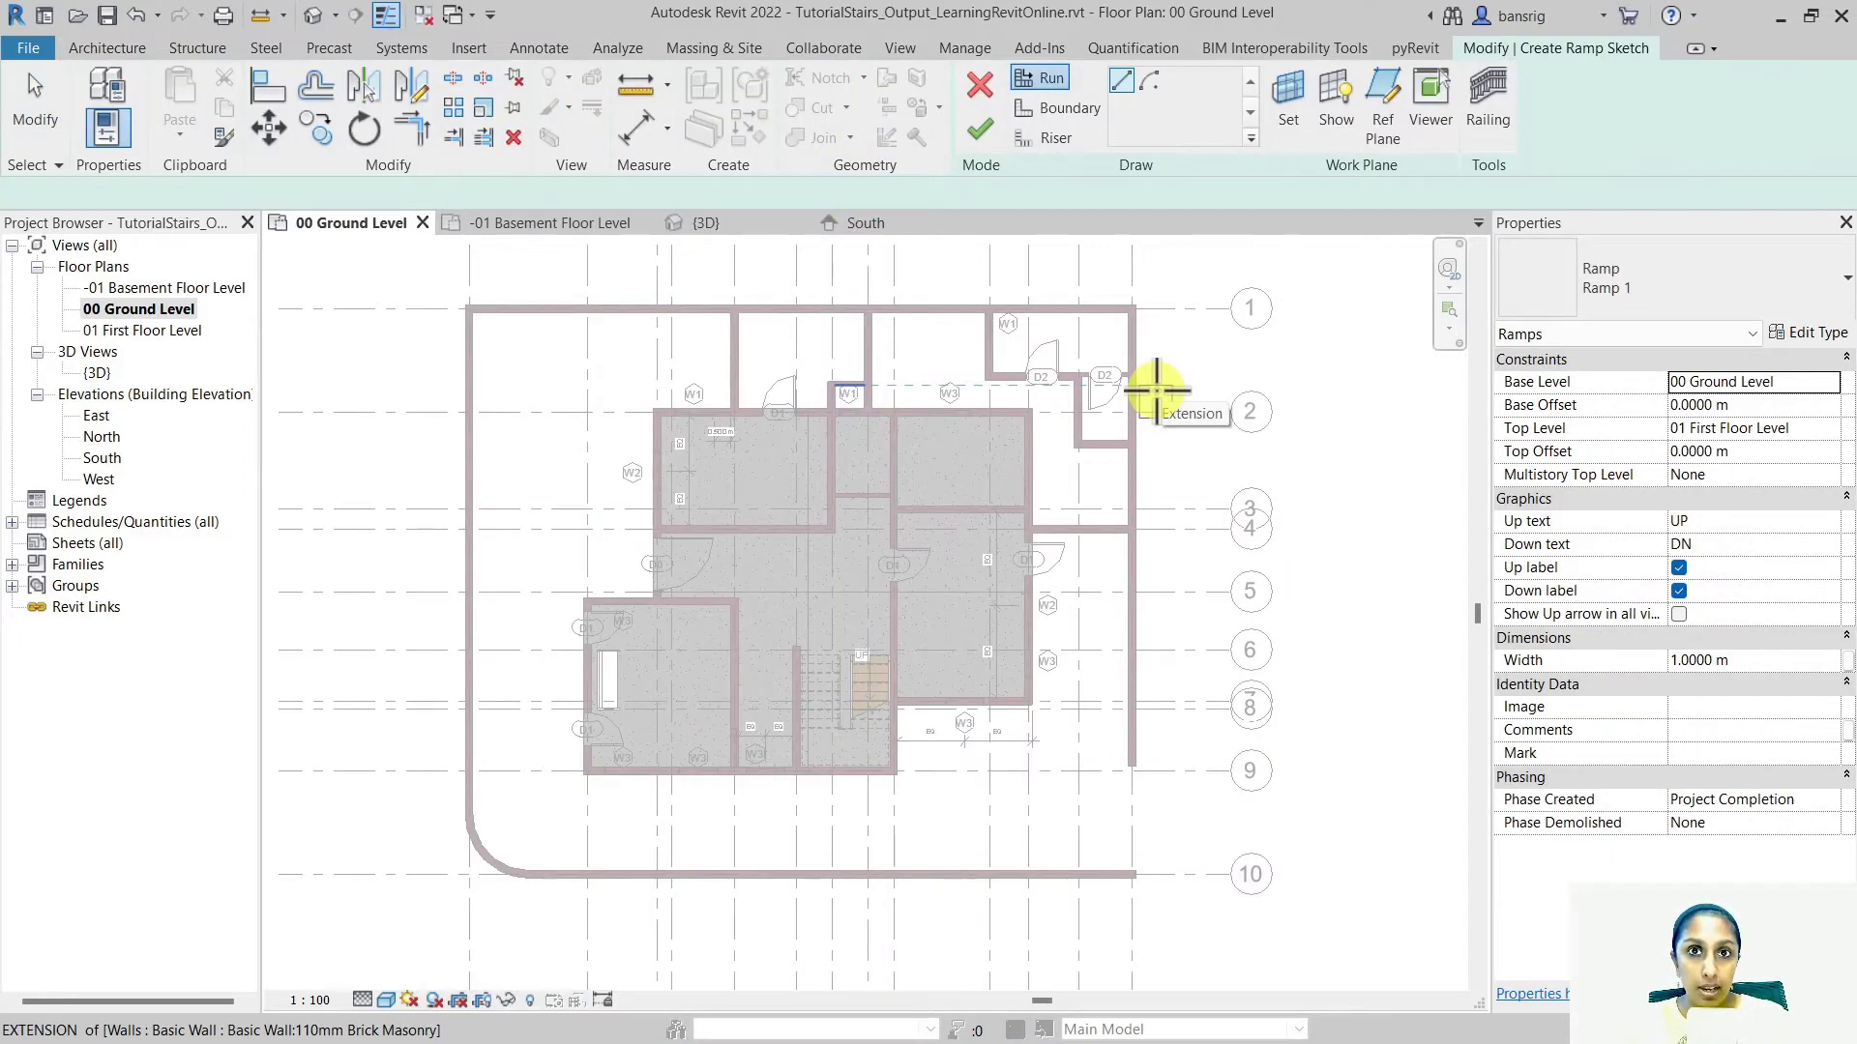
pyautogui.click(1768, 384)
pyautogui.click(1770, 385)
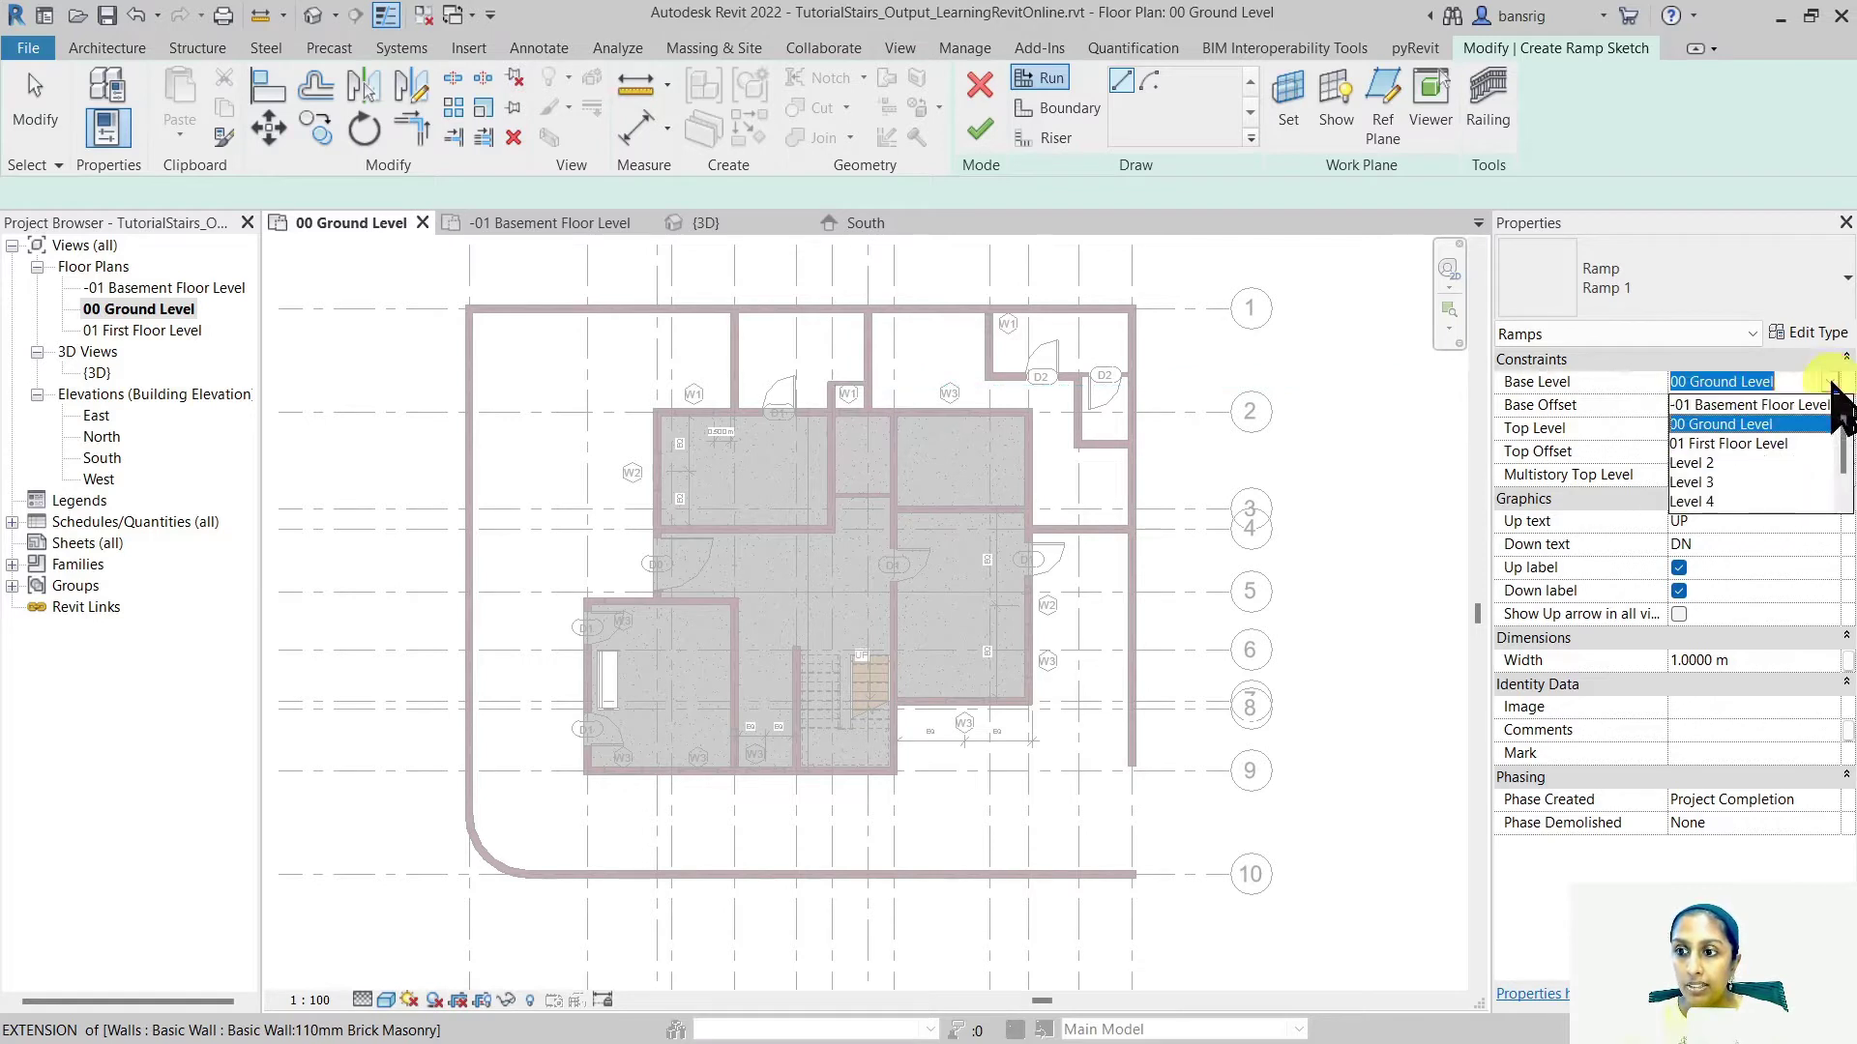
pyautogui.click(1751, 405)
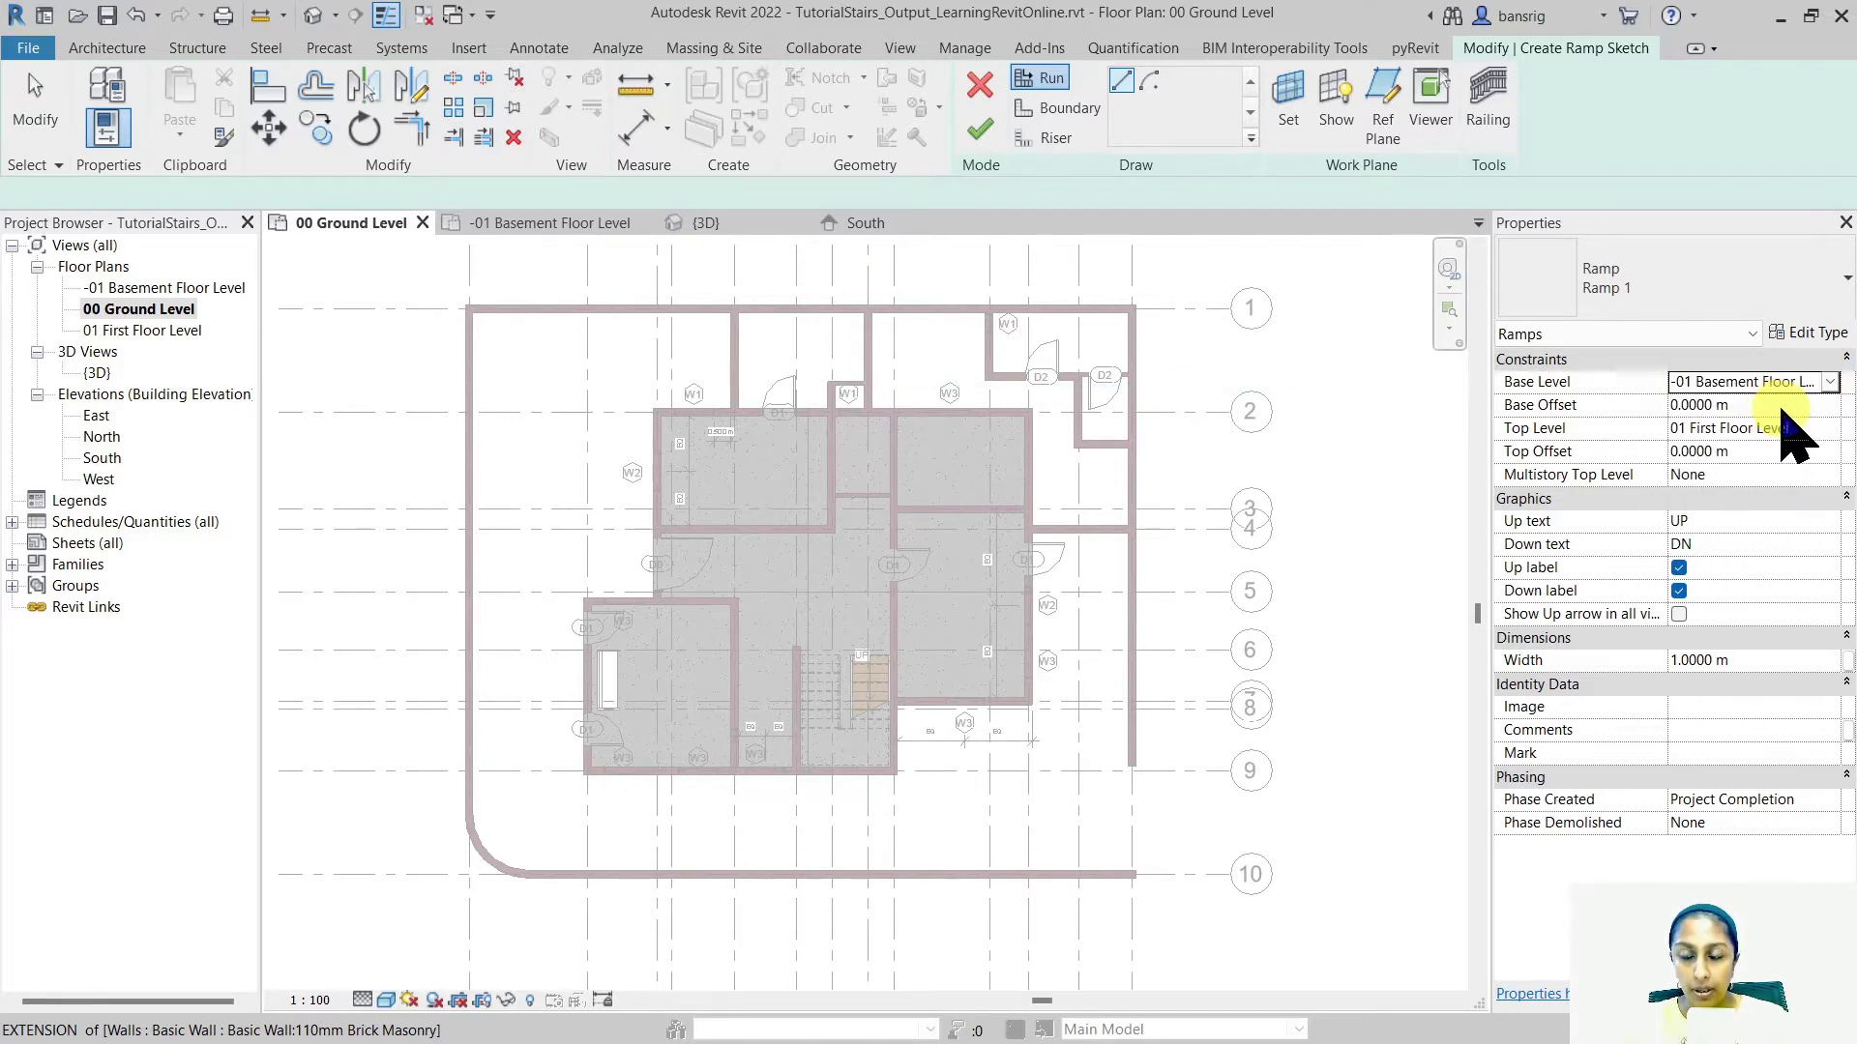
pyautogui.click(1789, 427)
pyautogui.click(1828, 430)
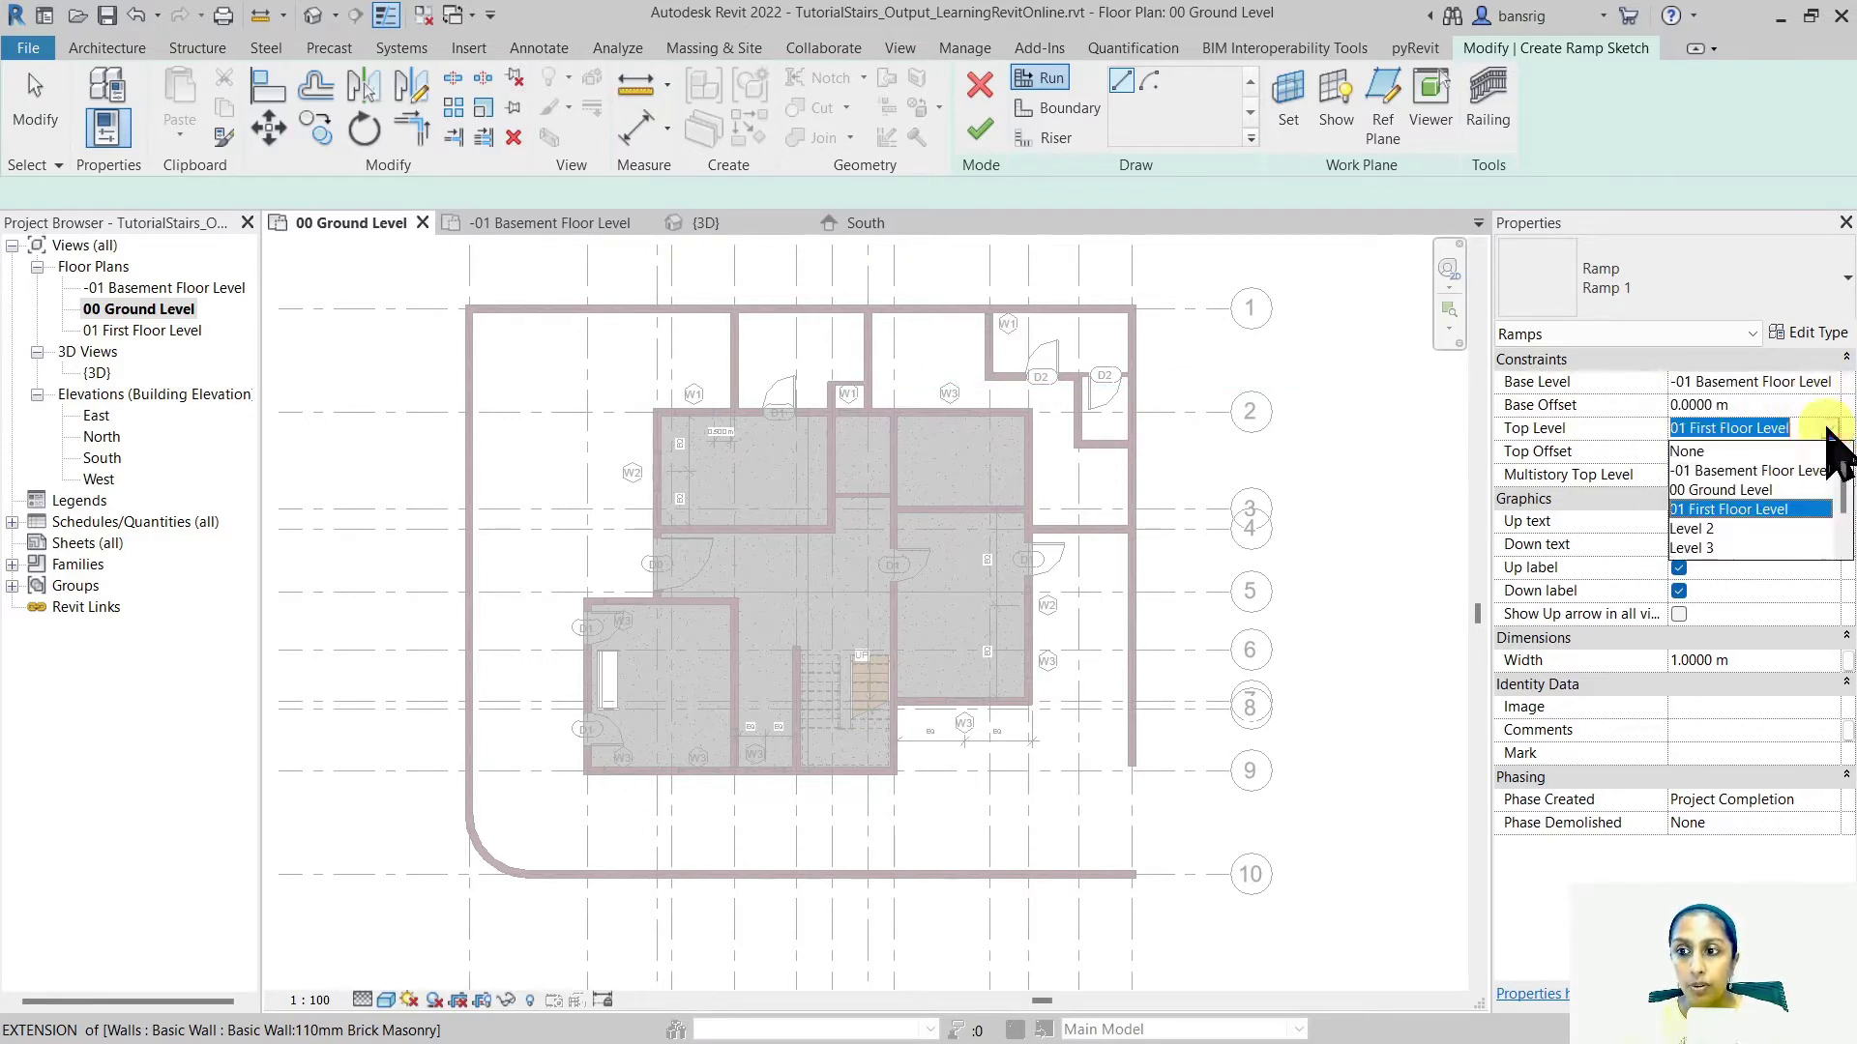
pyautogui.click(1721, 491)
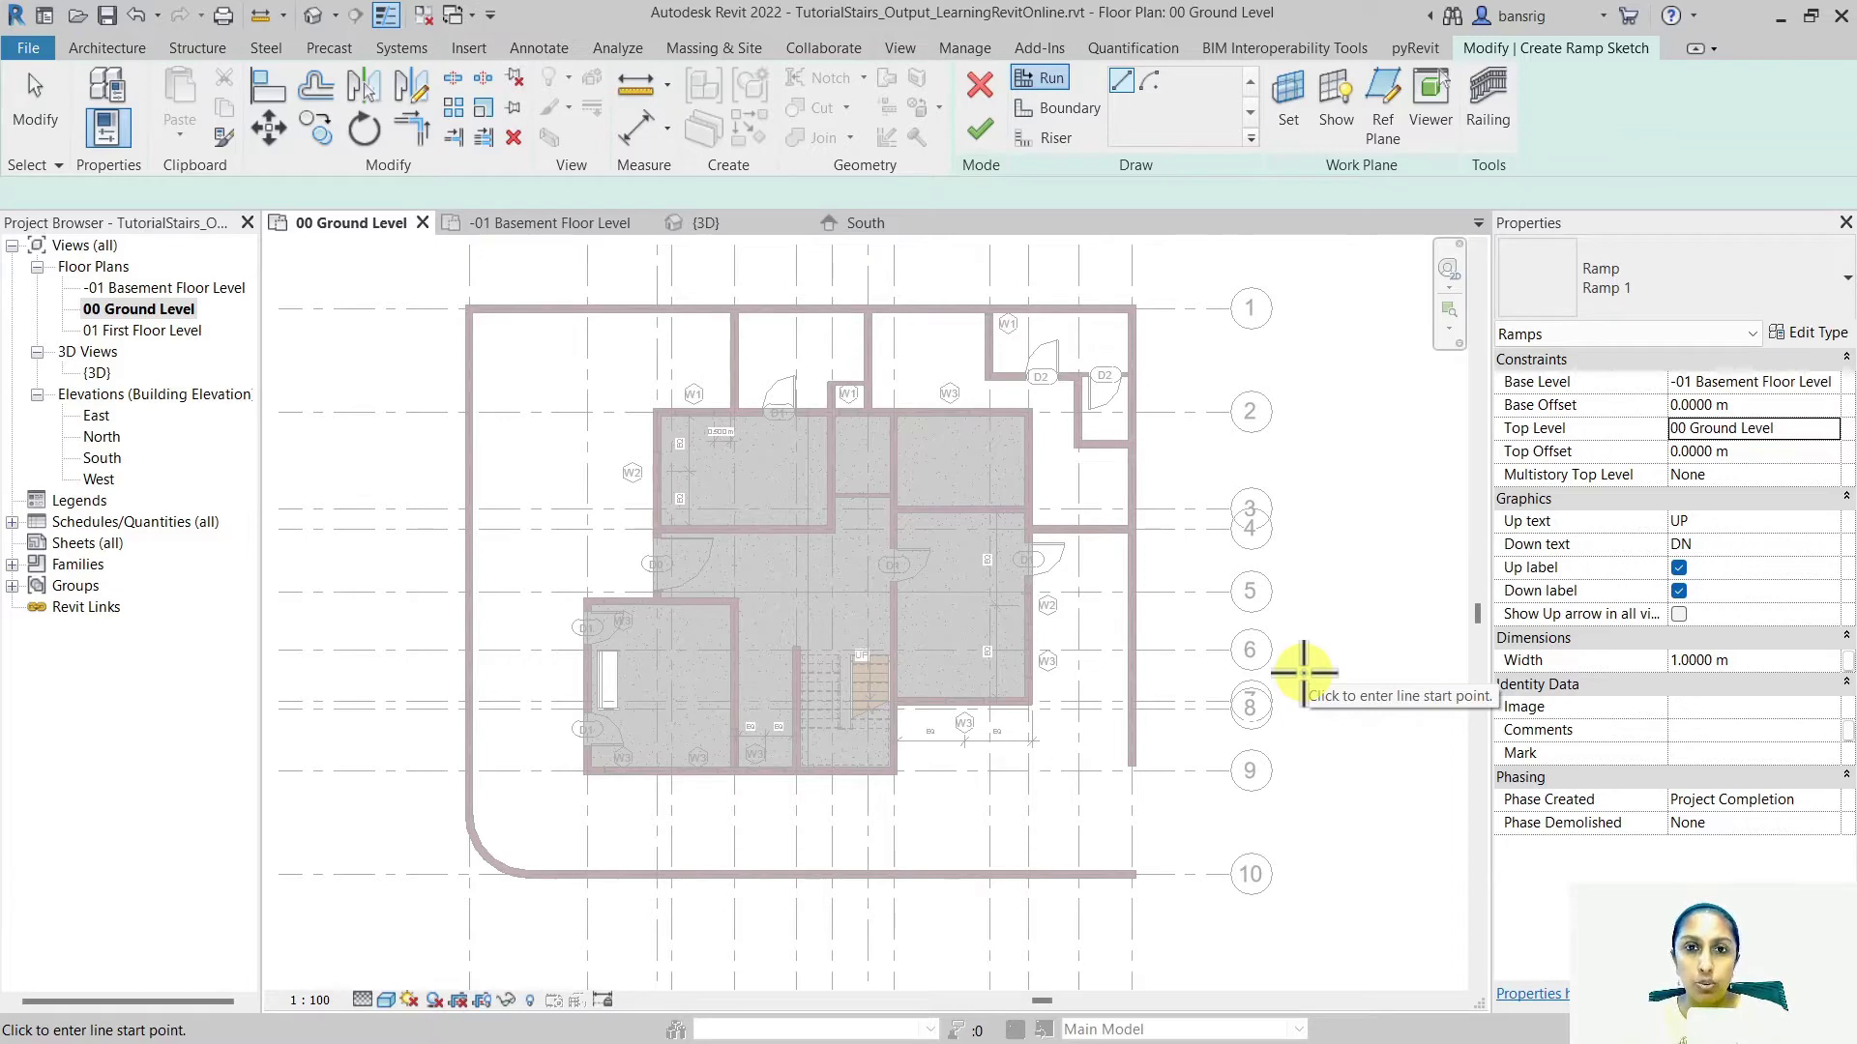
# Leave the run tool and, using DI, dimension the 2.932 m gap below the stair room
pyautogui.press('Escape')
pyautogui.press('d')
pyautogui.press('i')
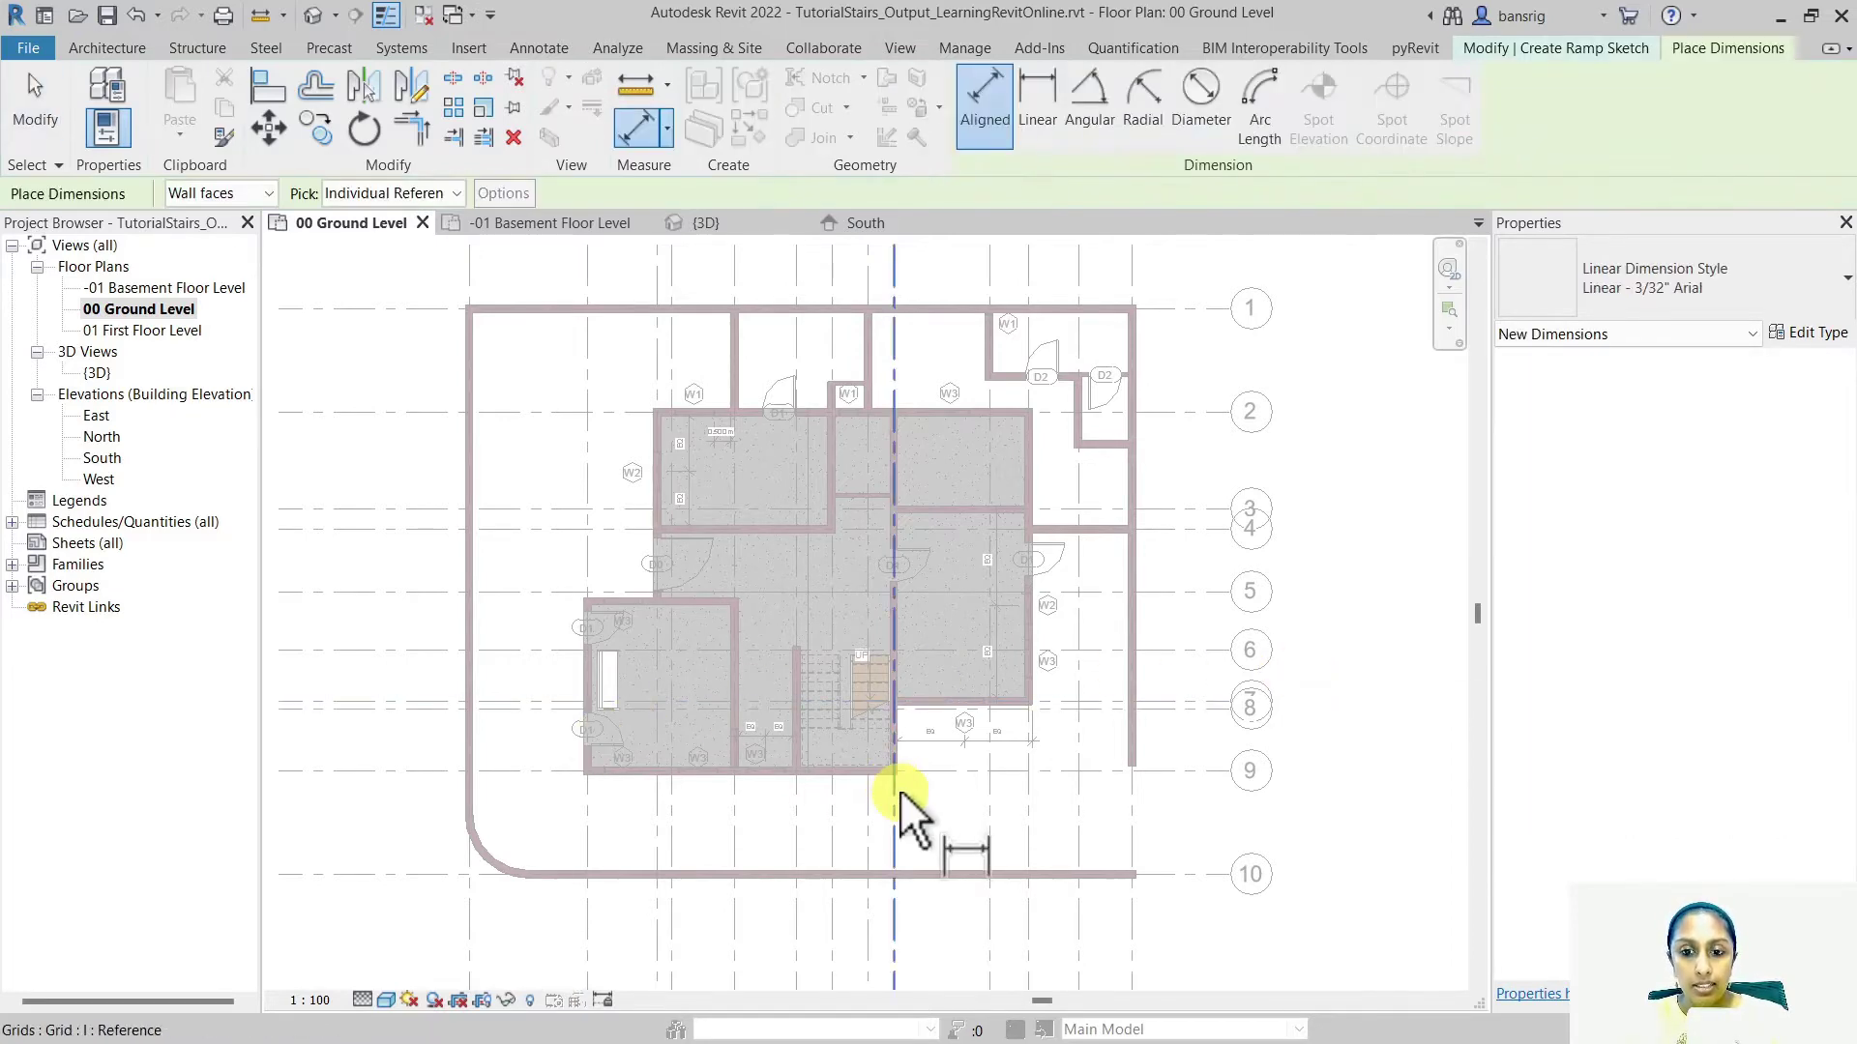
pyautogui.scroll(3, 873, 787)
pyautogui.click(880, 760)
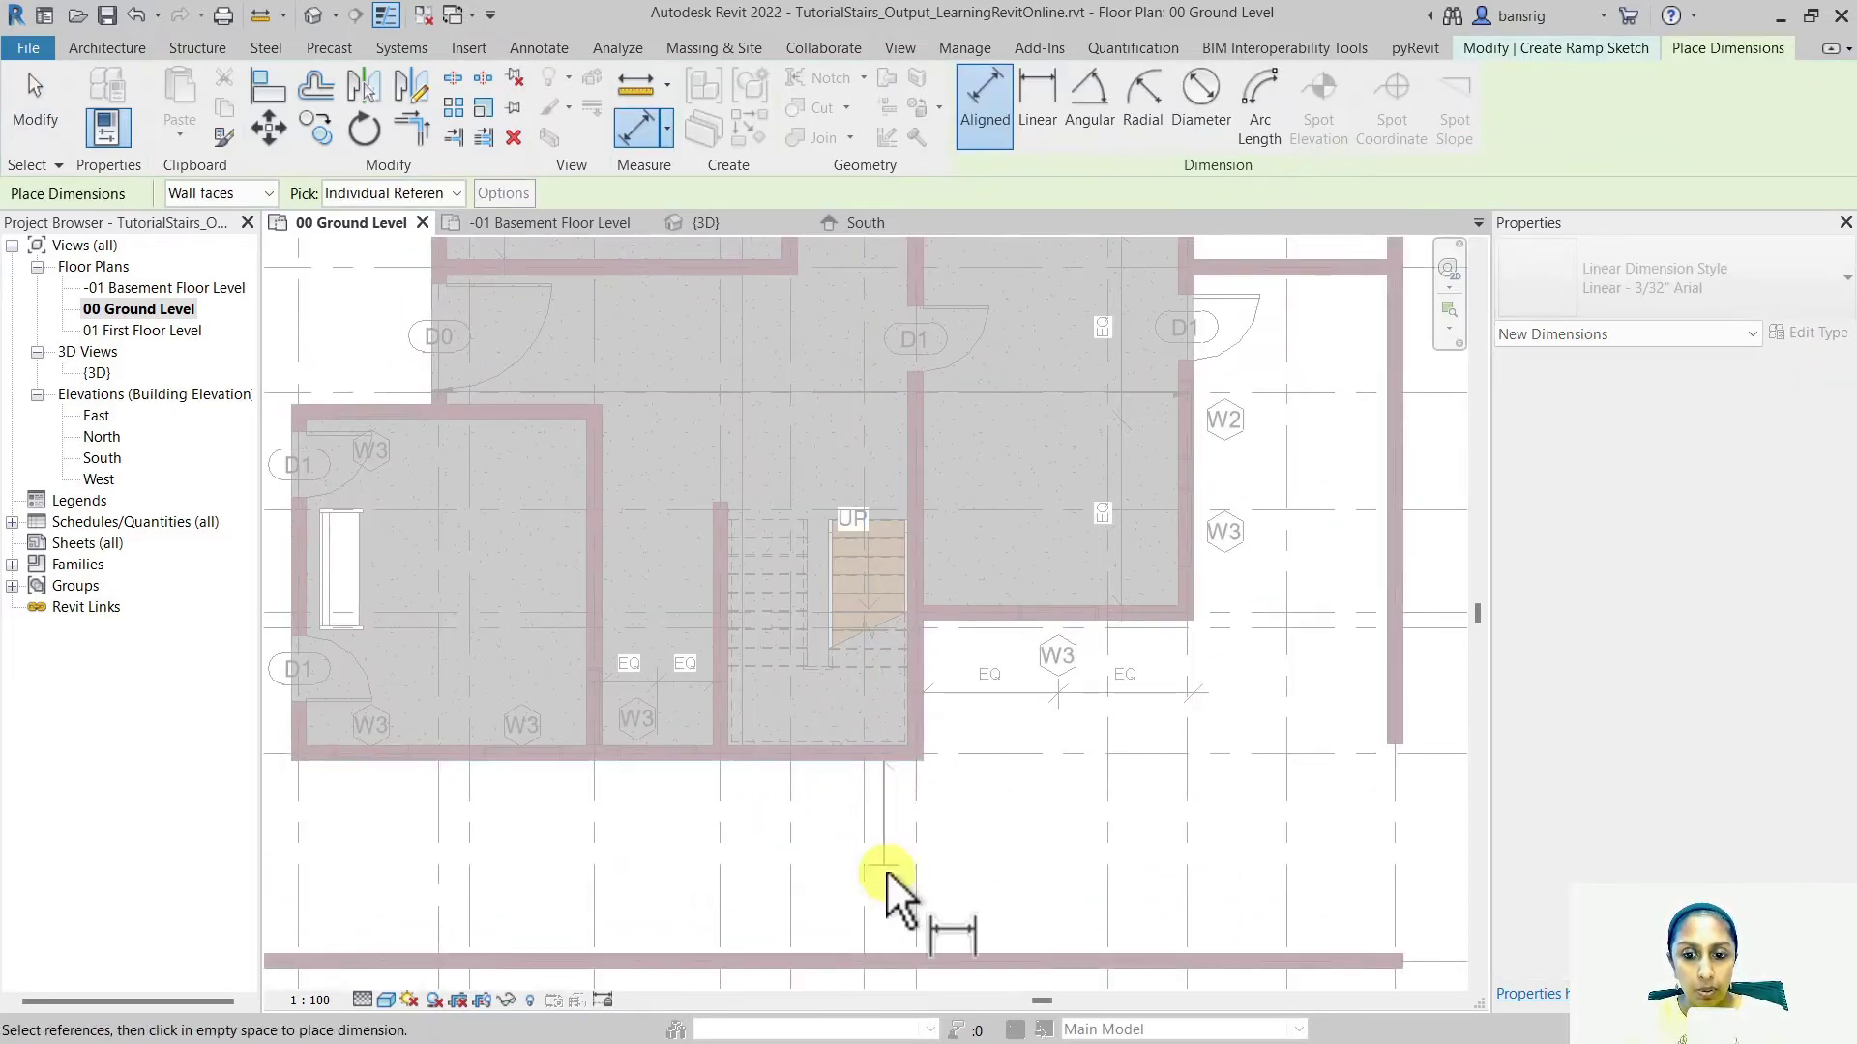
pyautogui.click(885, 956)
pyautogui.click(984, 882)
# Add a 3.381 m dimension from the left outer wall to the room wall
pyautogui.scroll(3, 996, 944)
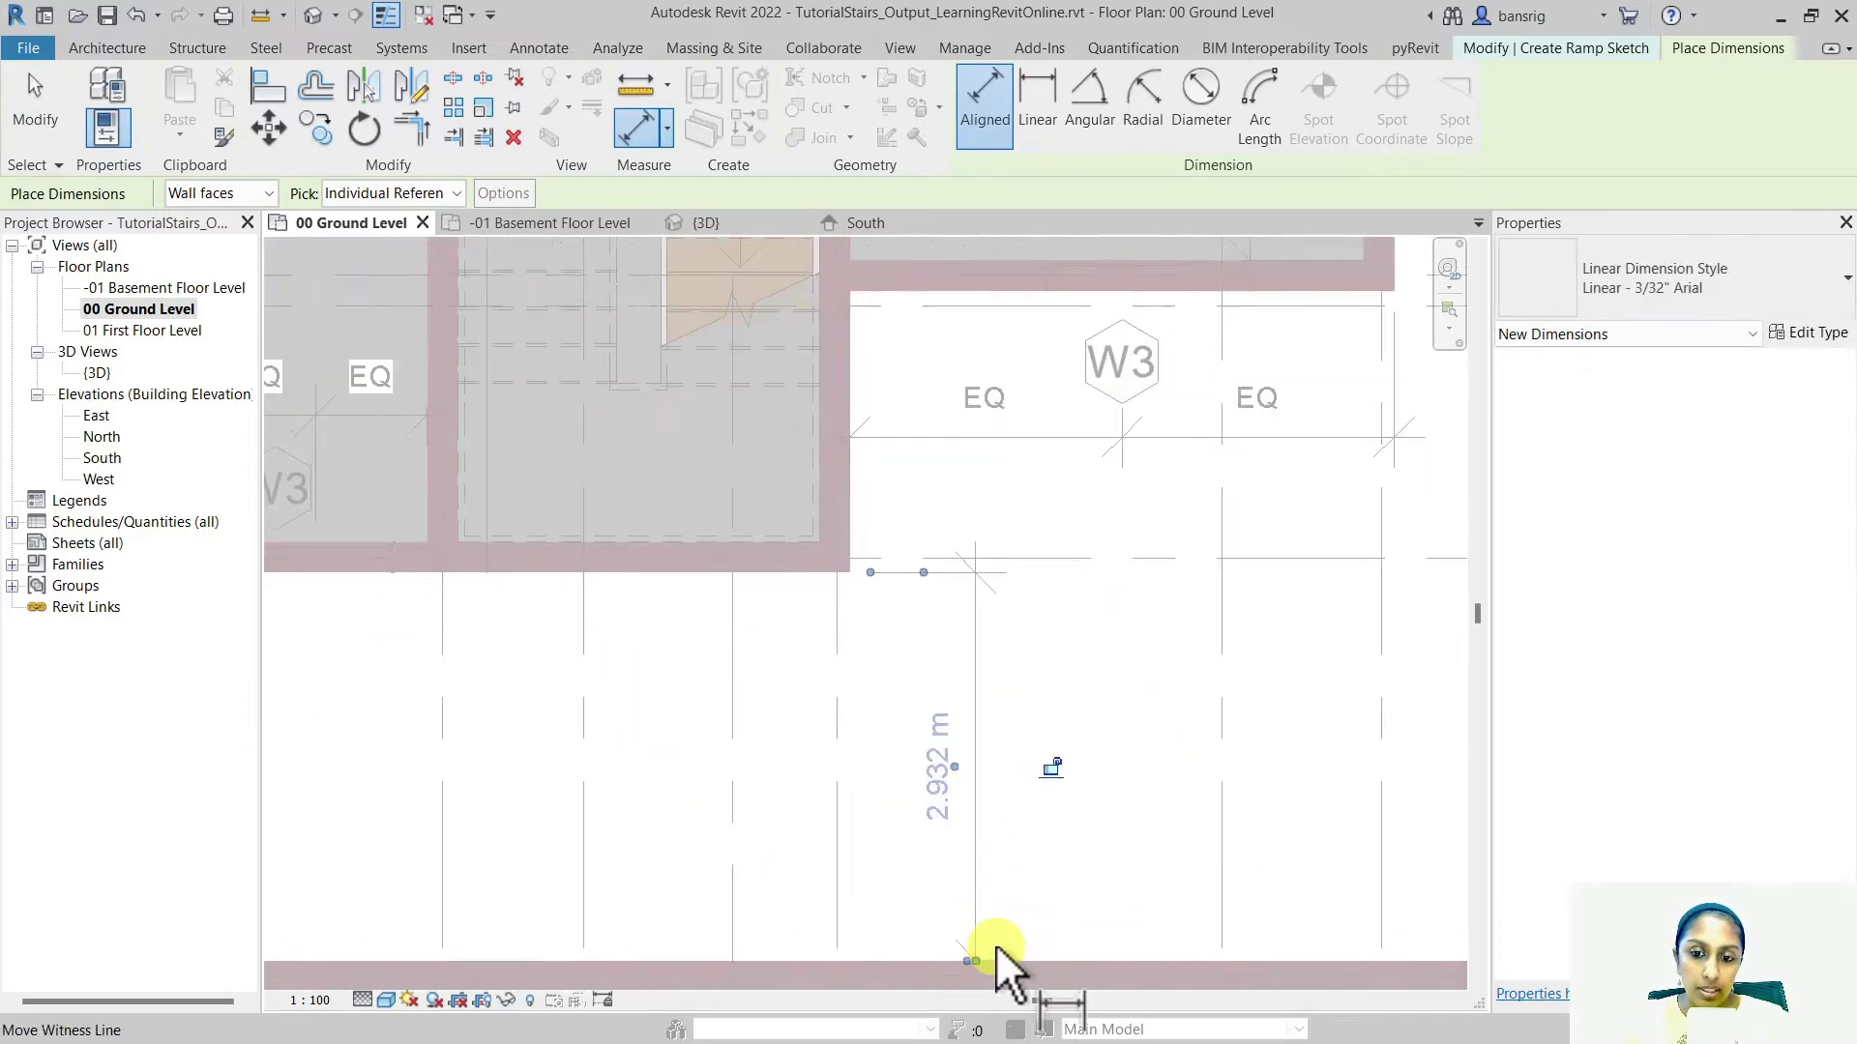
pyautogui.scroll(-1, 995, 788)
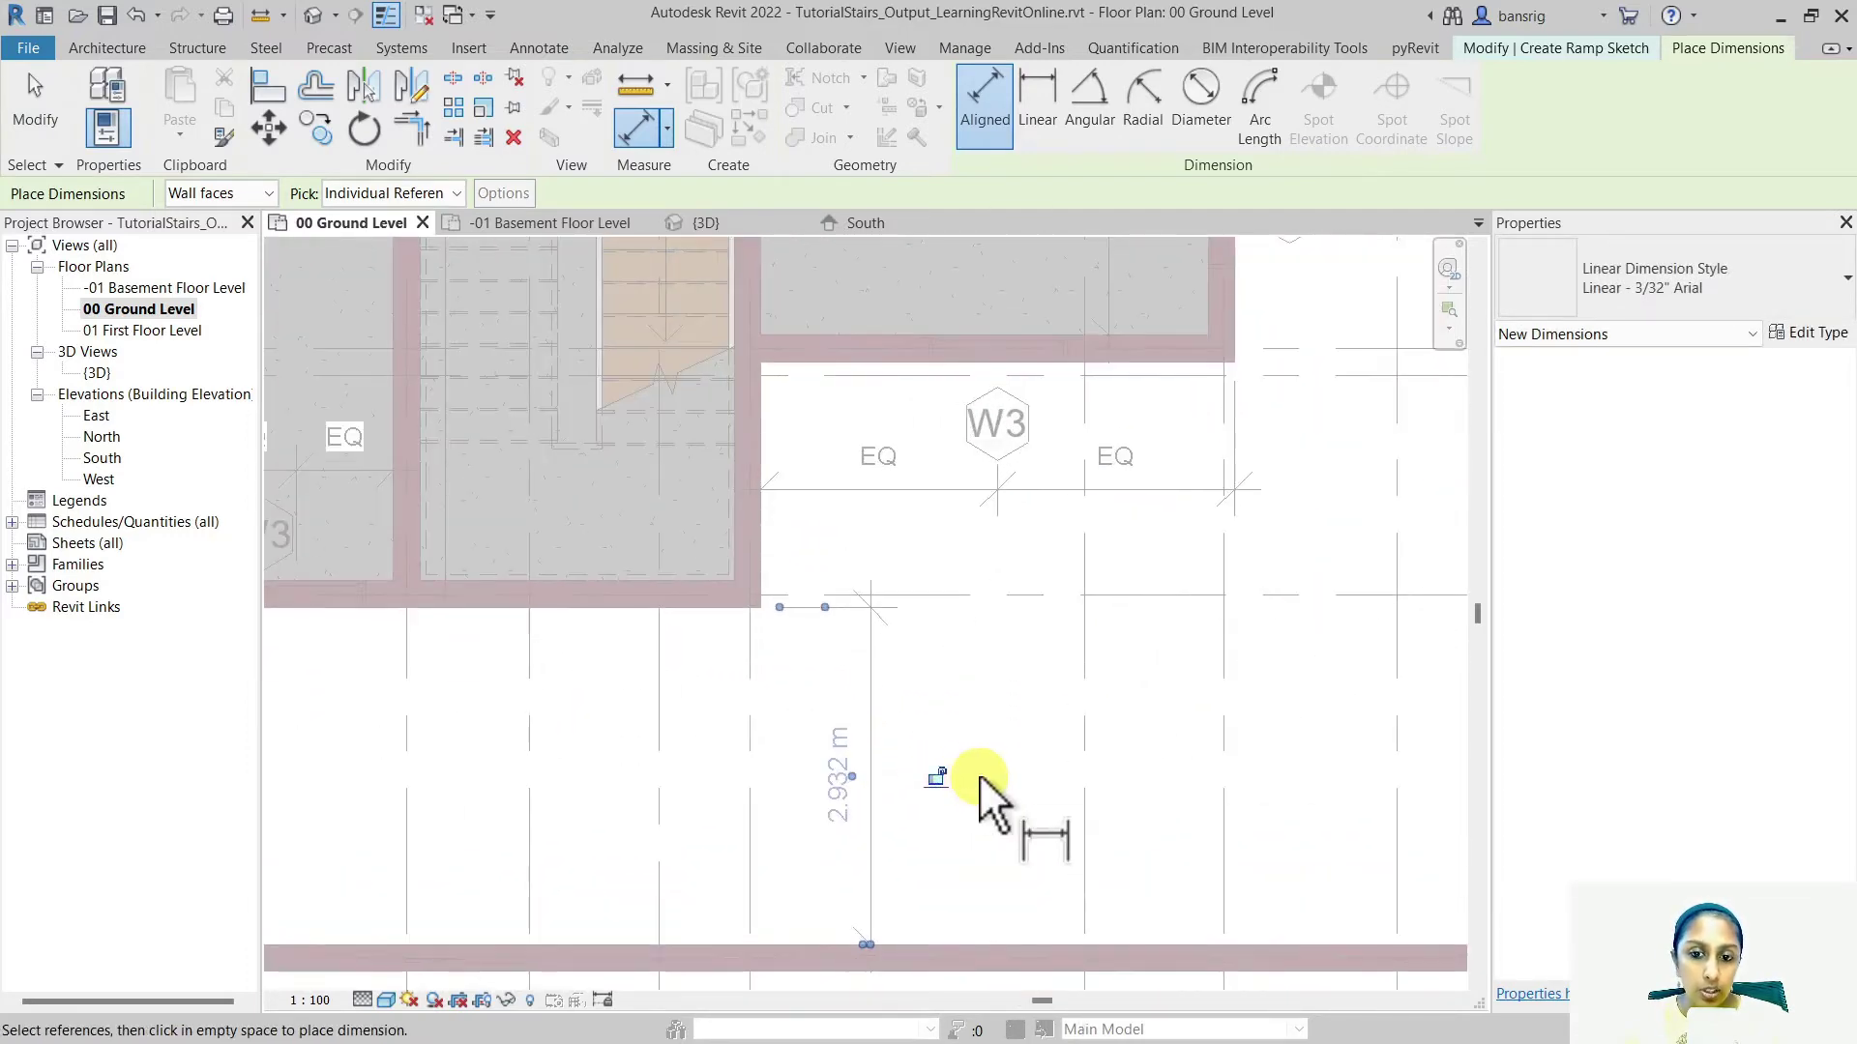
pyautogui.scroll(-2, 978, 774)
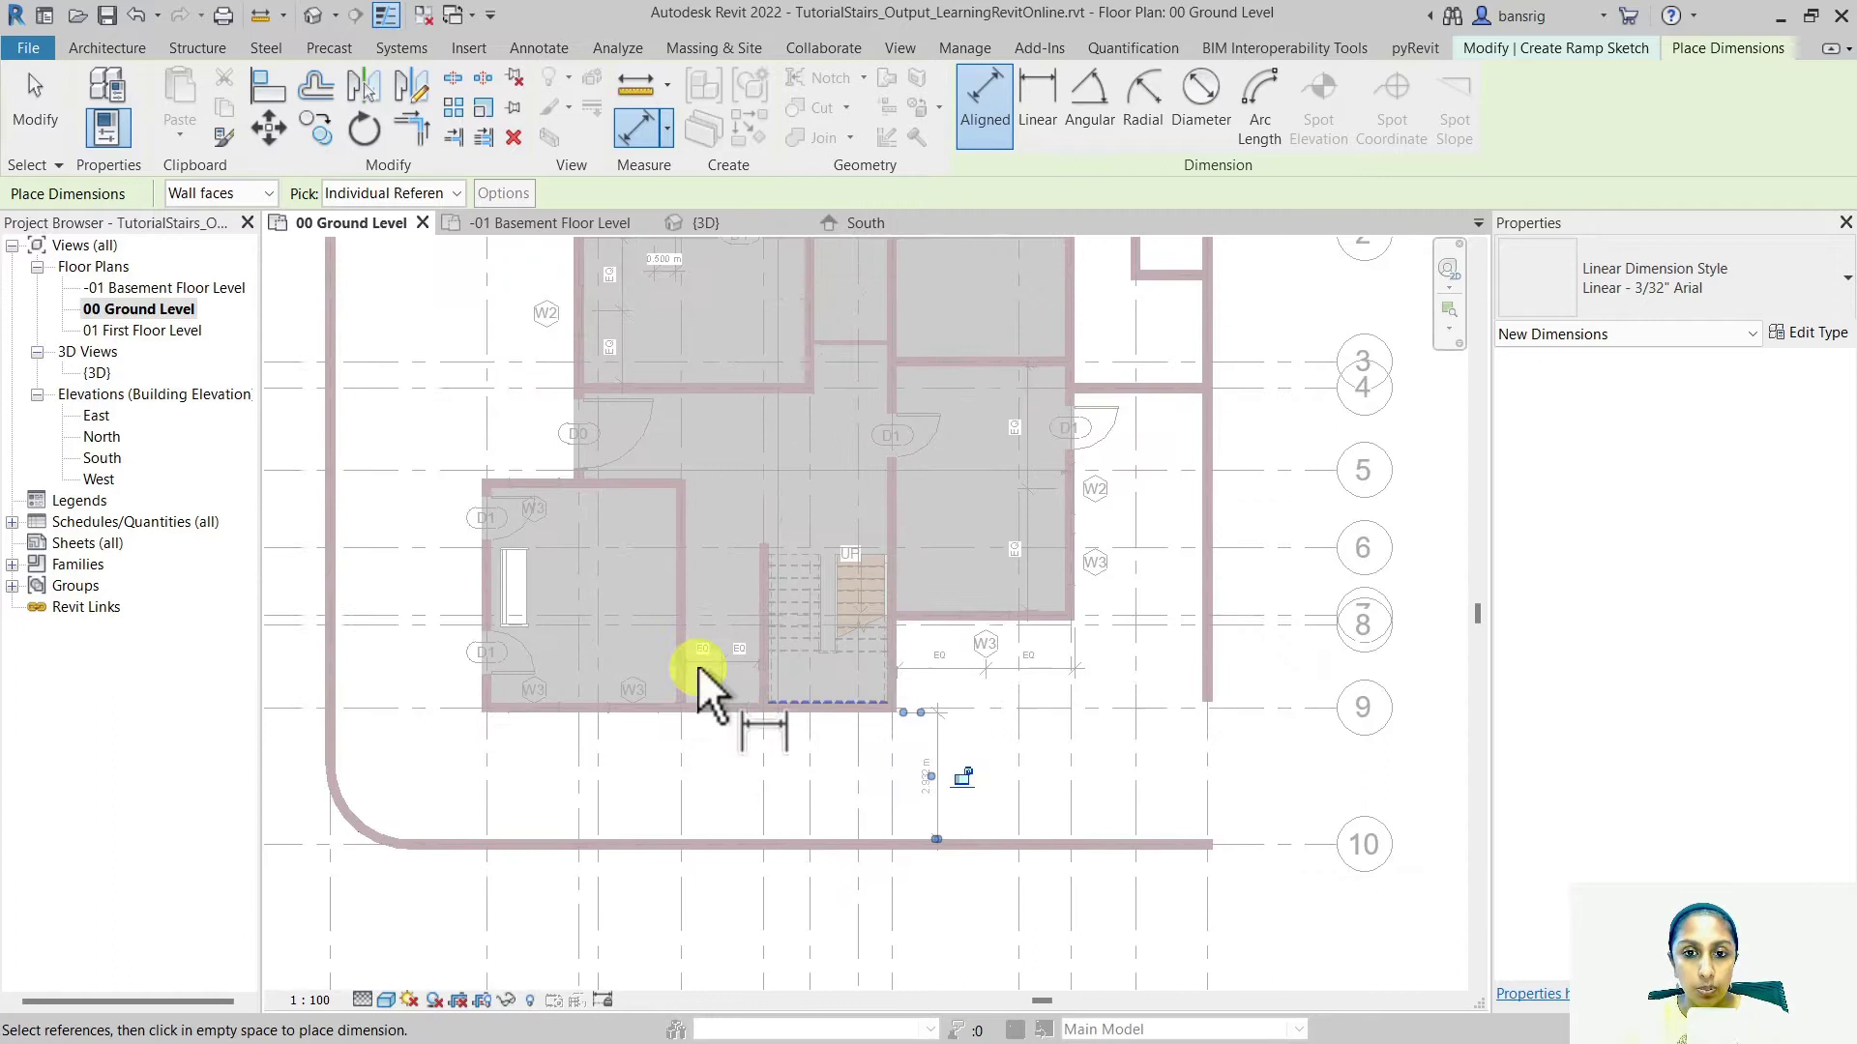
pyautogui.moveTo(698, 668)
pyautogui.mouseDown(button='middle')
pyautogui.moveTo(730, 743)
pyautogui.moveTo(674, 661)
pyautogui.mouseUp(button='middle')
pyautogui.scroll(3, 662, 704)
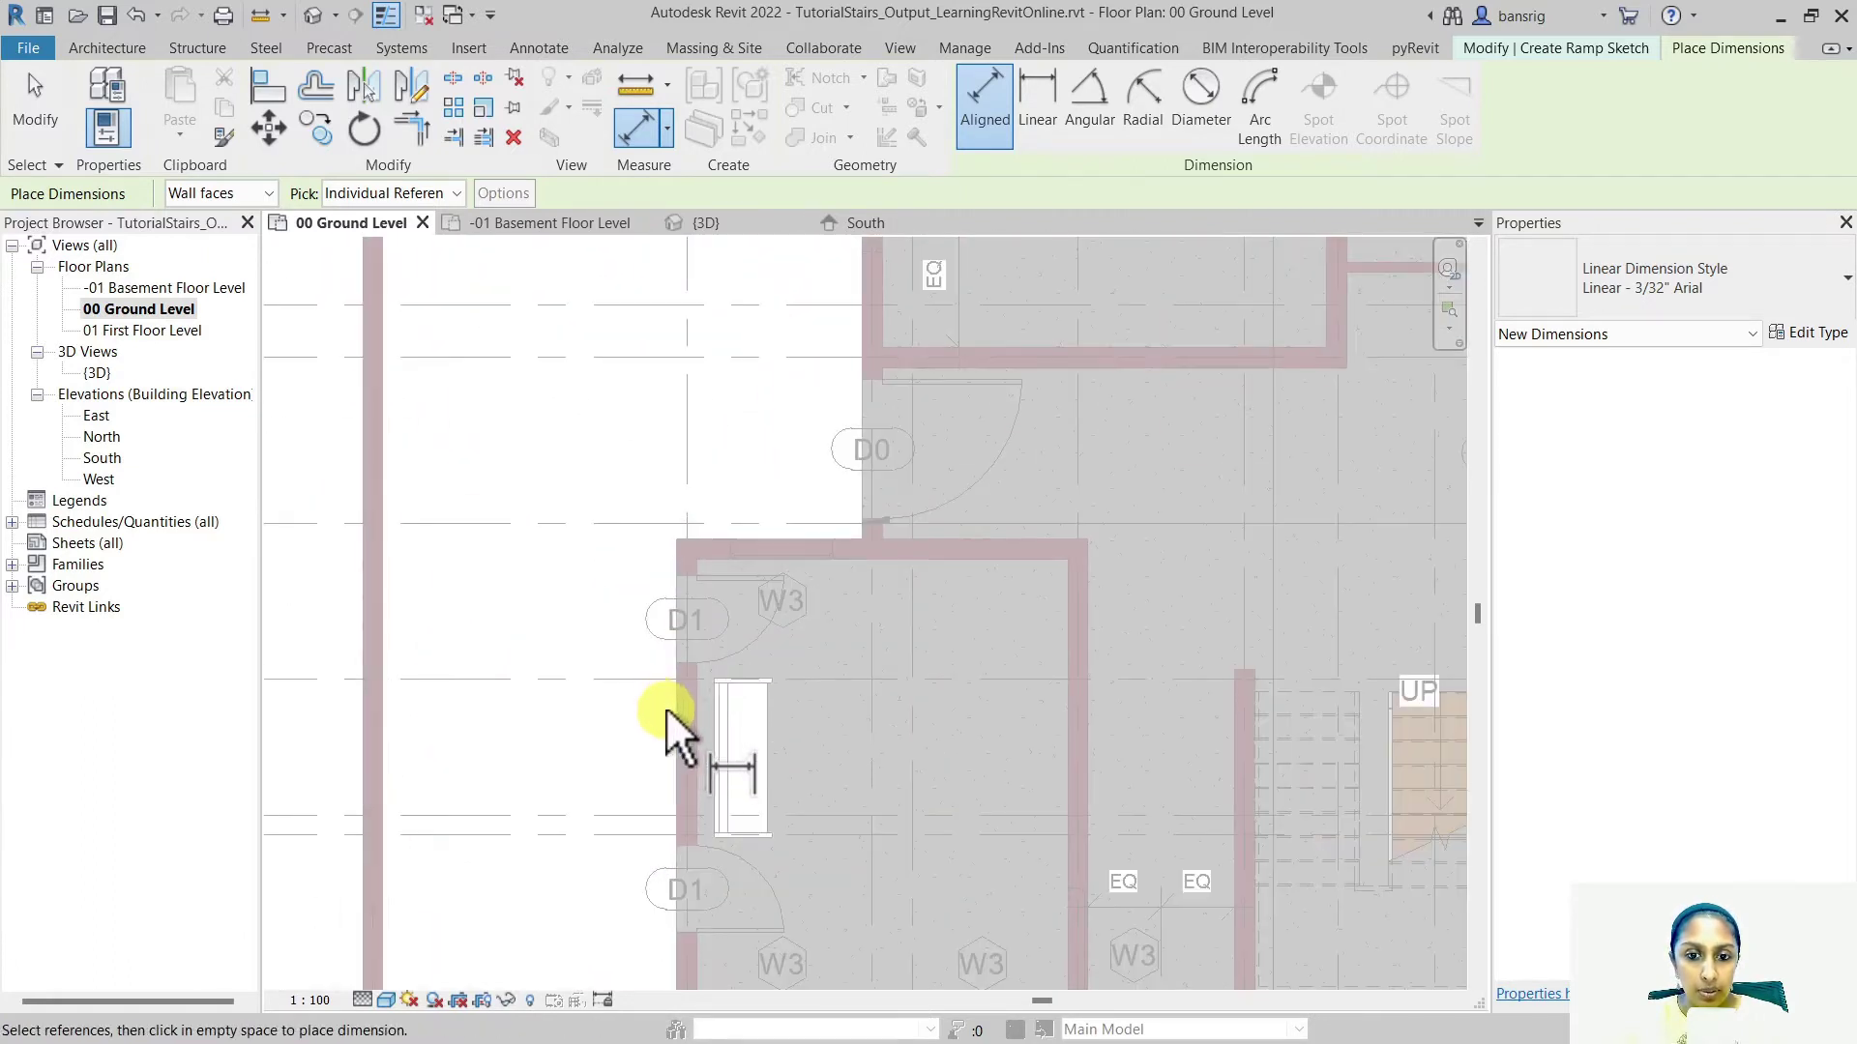
pyautogui.click(669, 708)
pyautogui.click(384, 725)
pyautogui.click(505, 737)
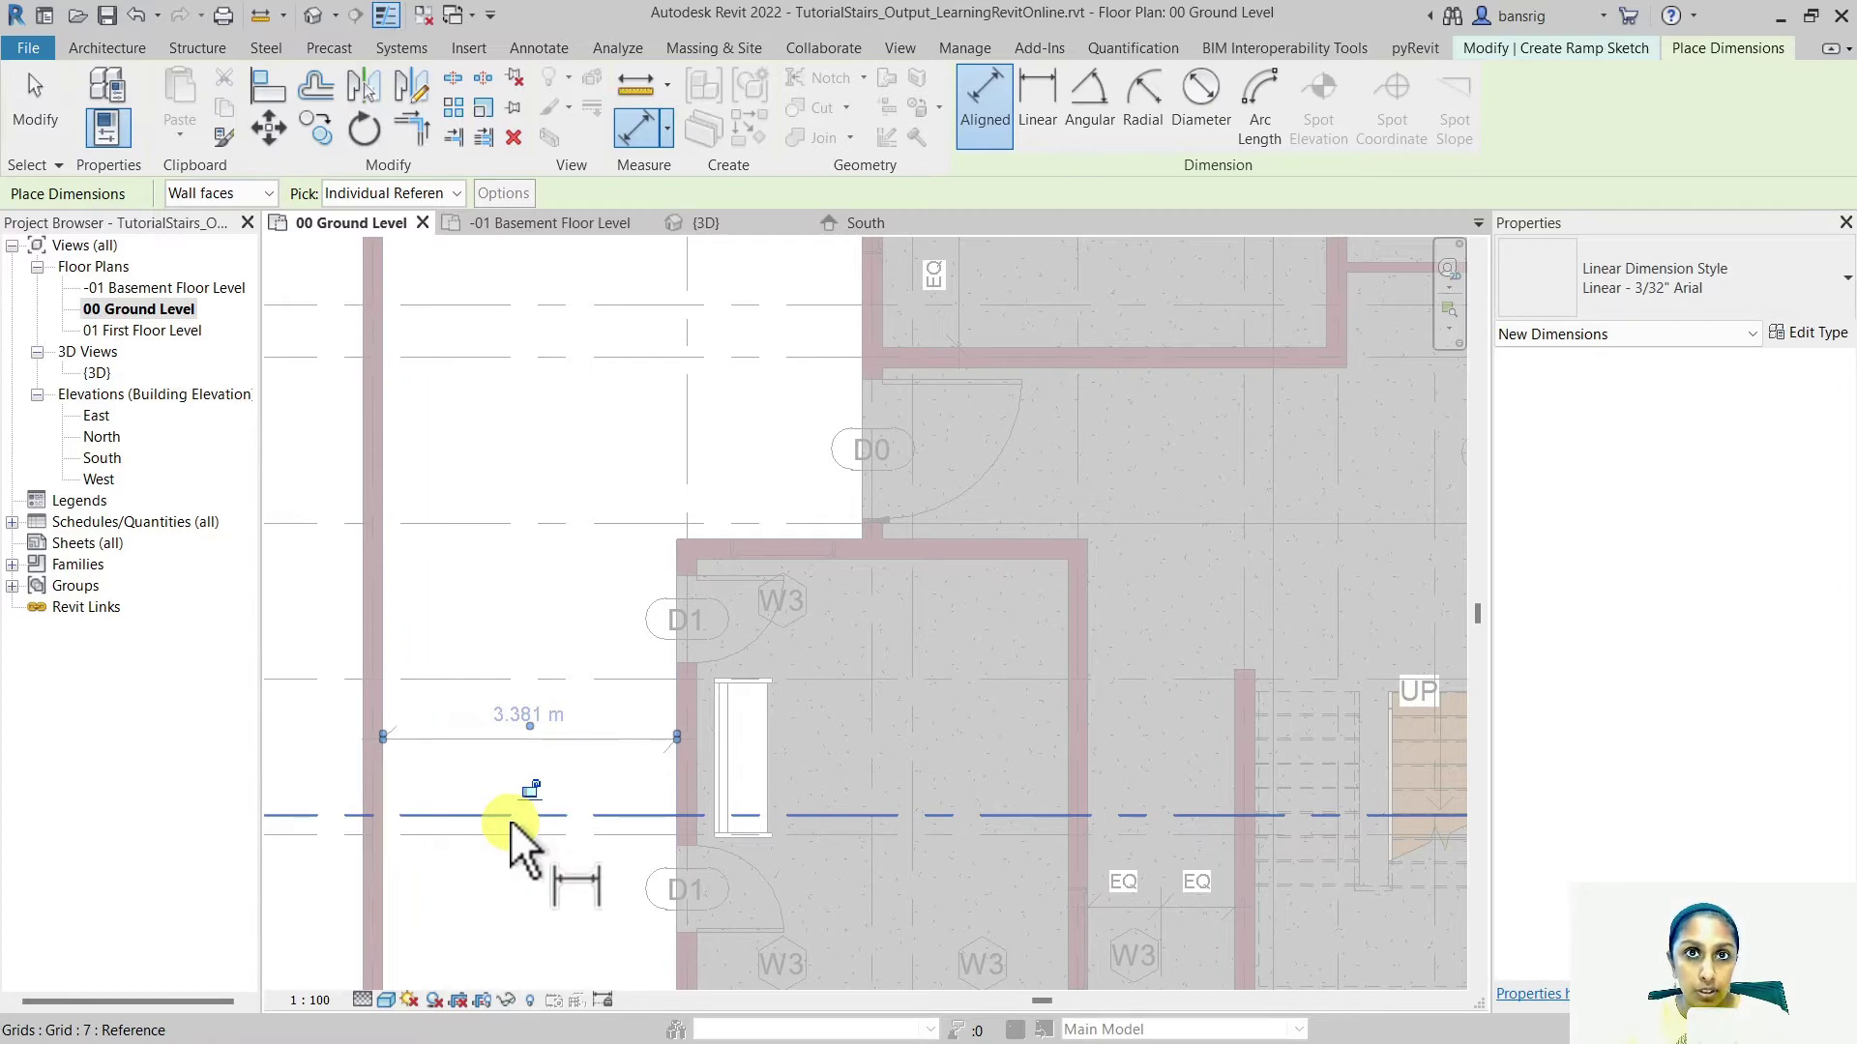
pyautogui.scroll(1, 509, 821)
pyautogui.scroll(-5, 497, 672)
# Set the ramp Width to 2.7 m and the ramp type Thickness to 0.2 m
pyautogui.press('Escape')
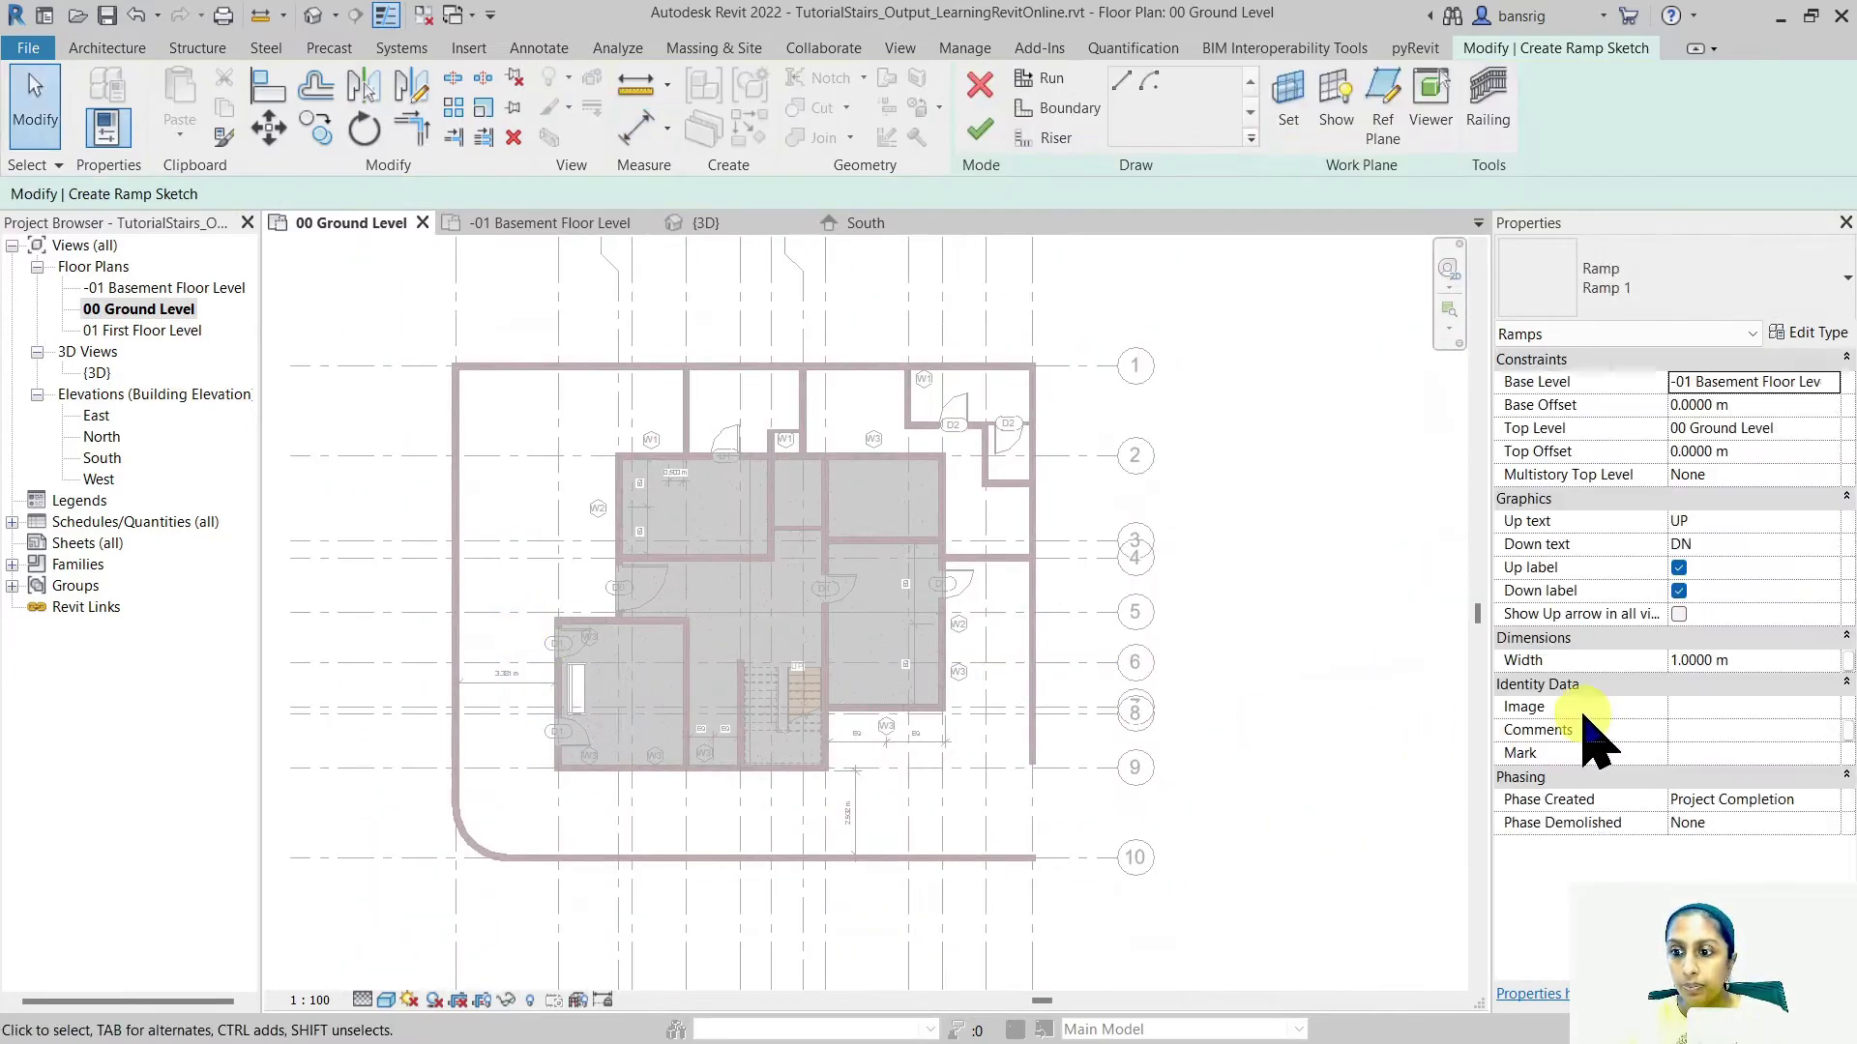
pyautogui.click(1764, 663)
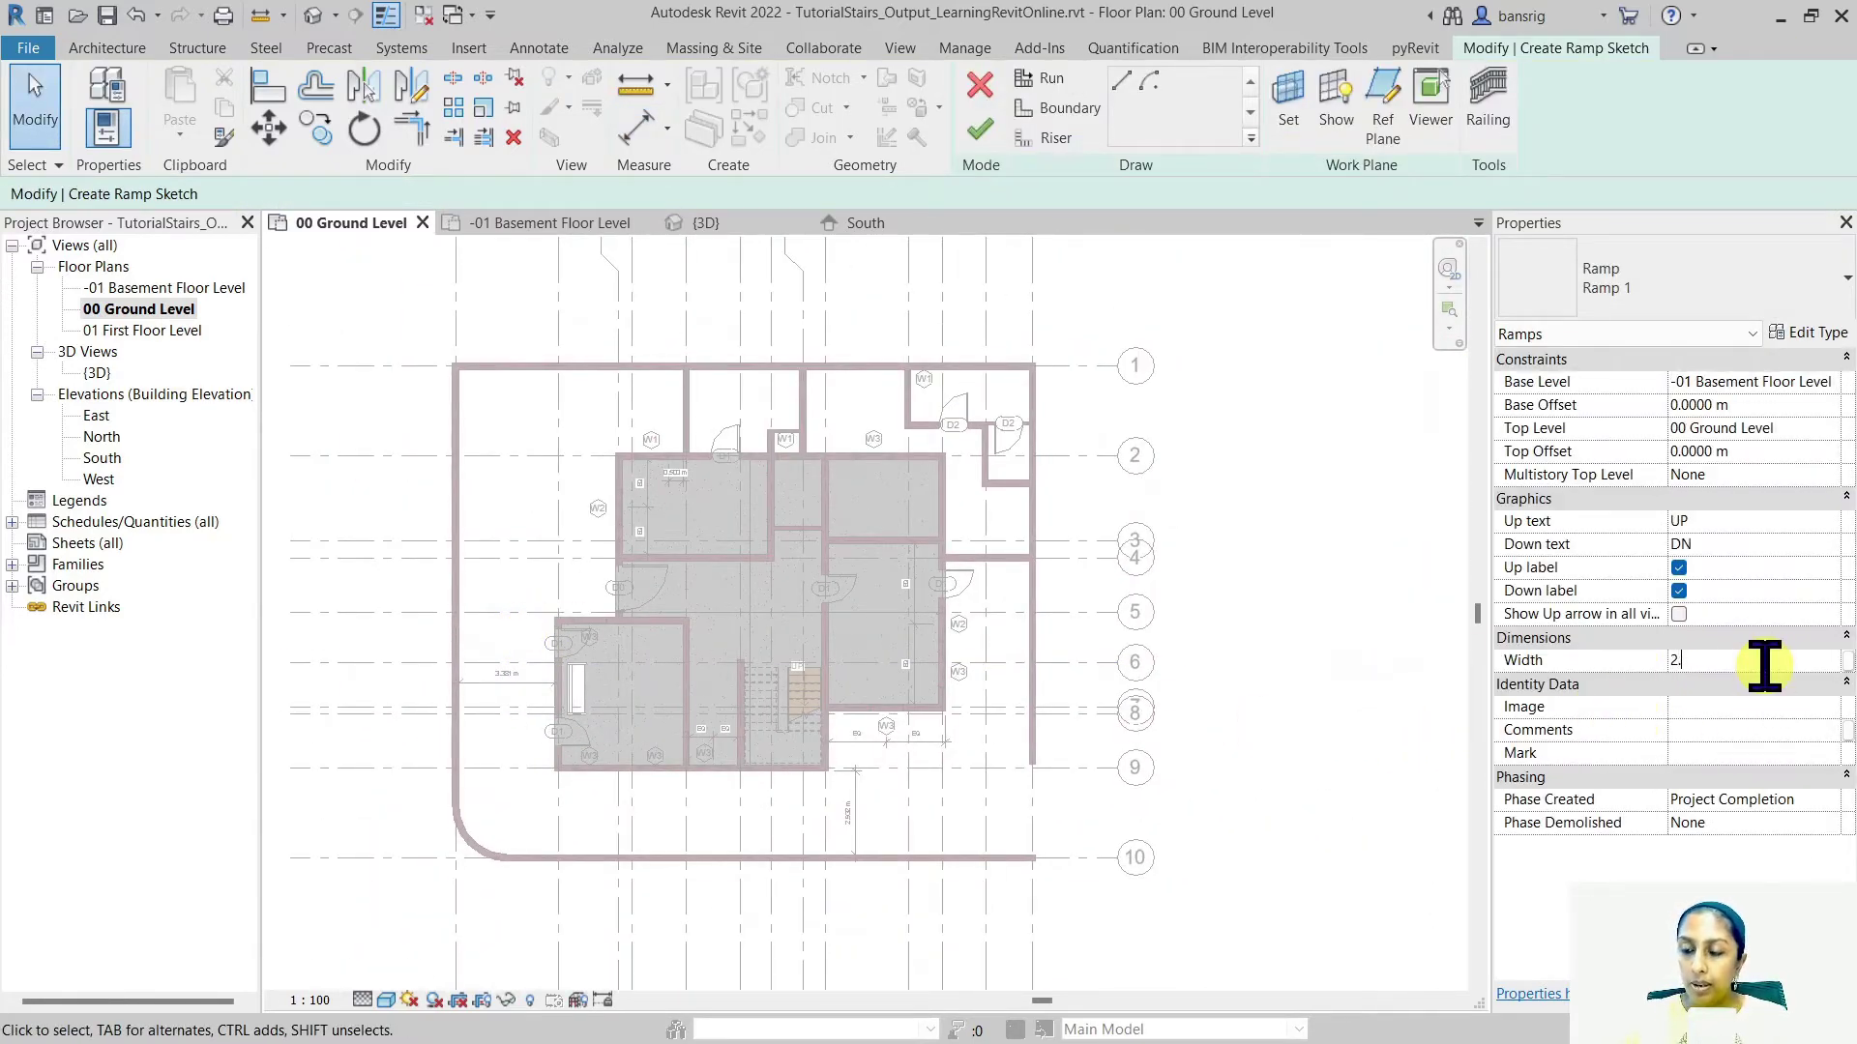
pyautogui.write('2.7')
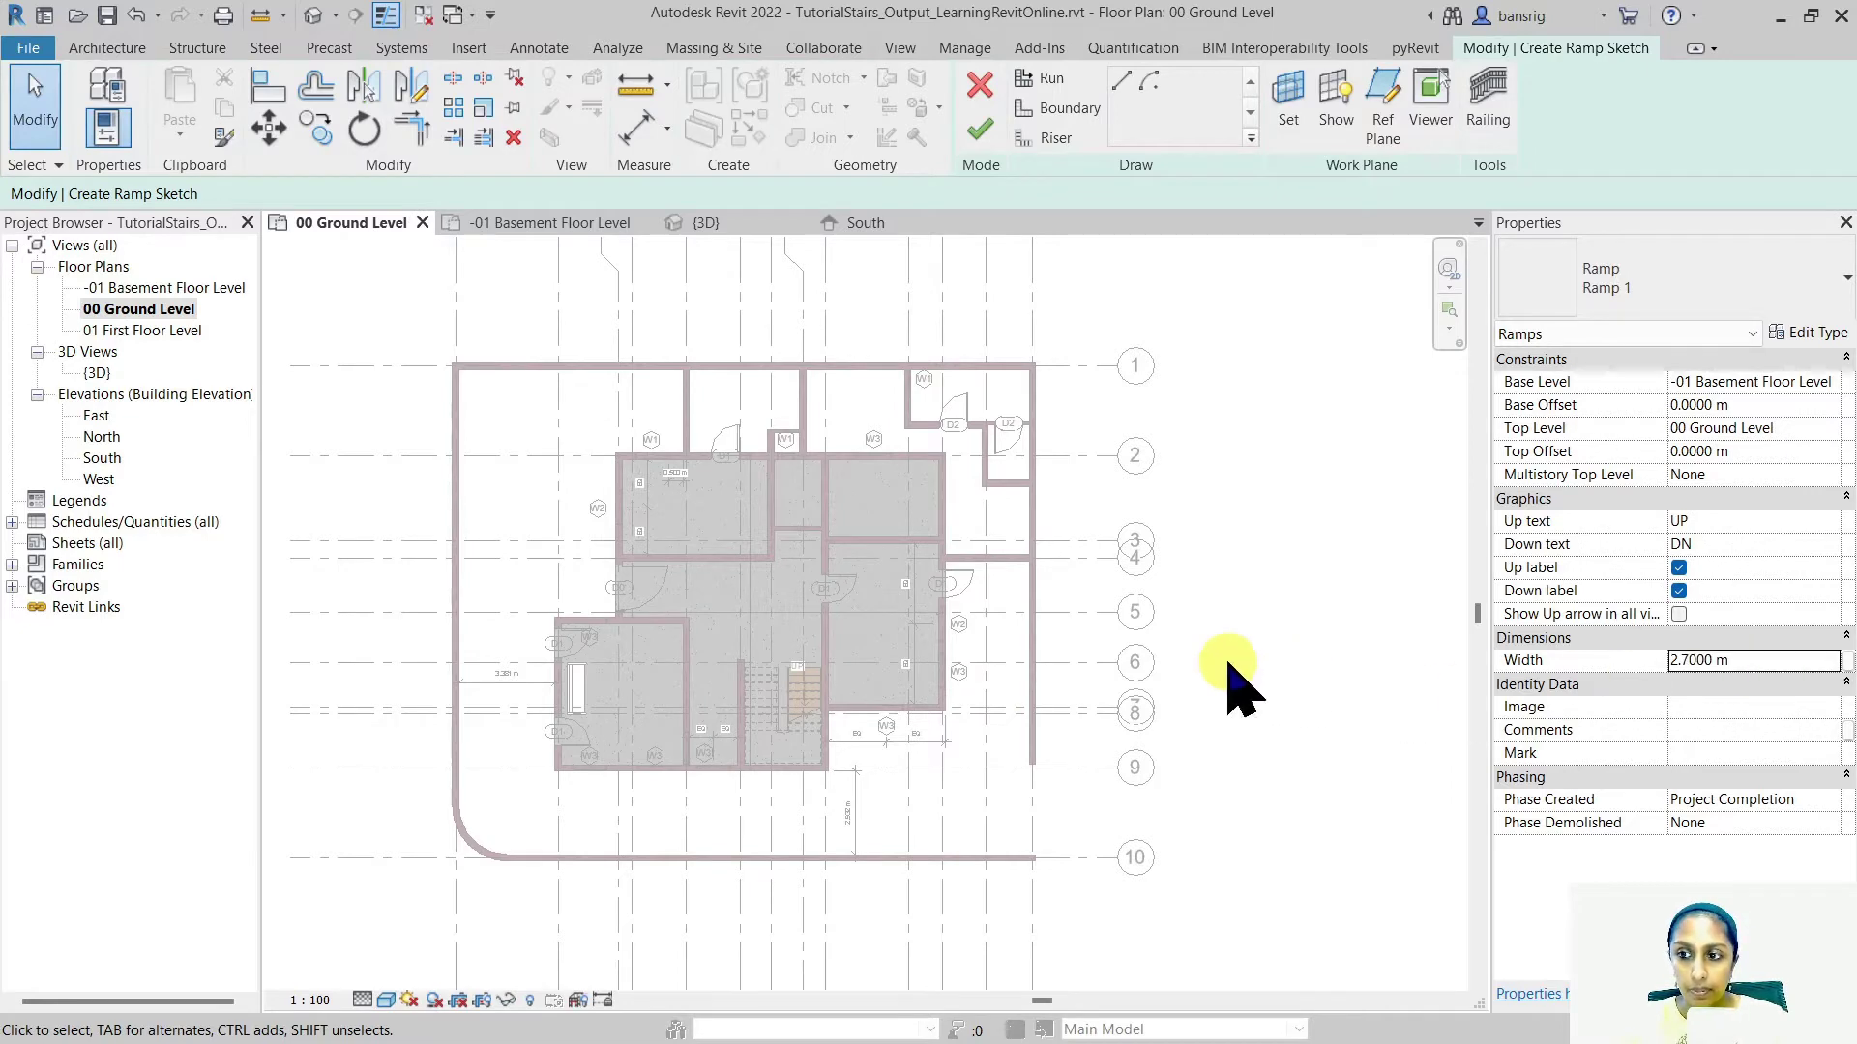
pyautogui.click(1806, 333)
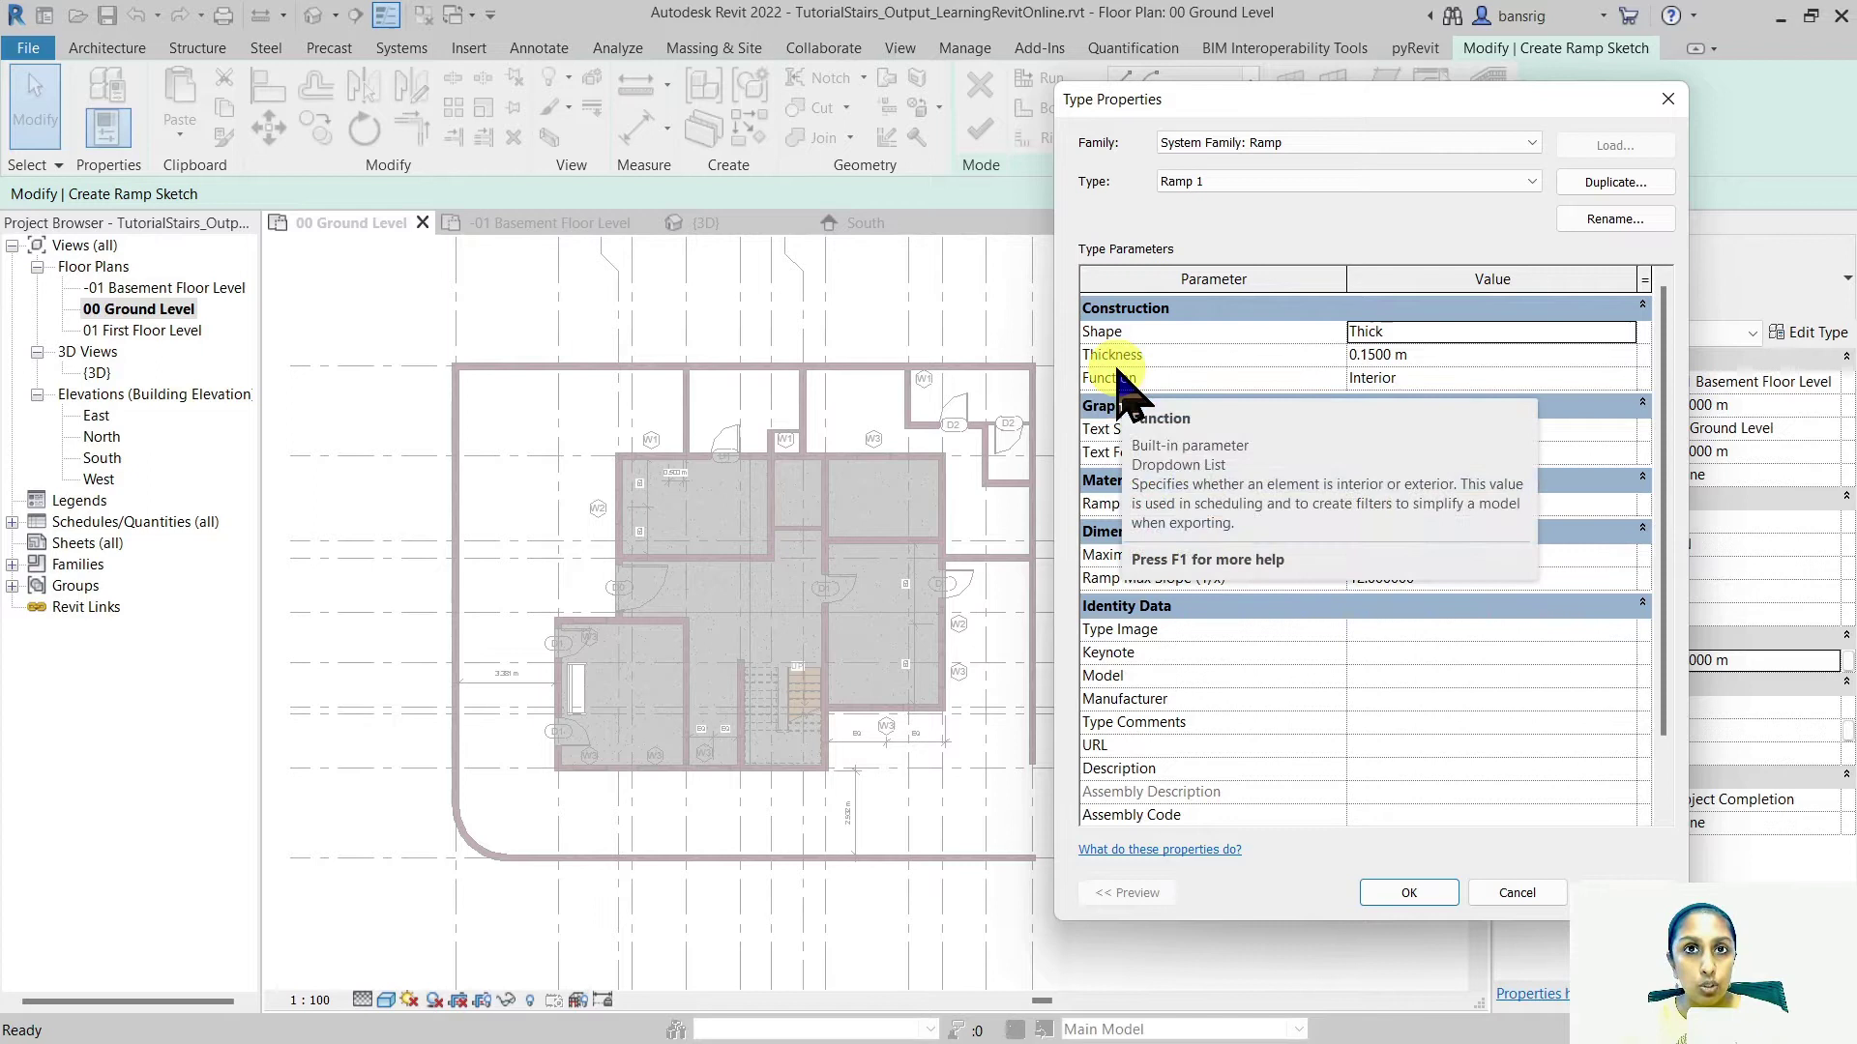
pyautogui.click(1447, 356)
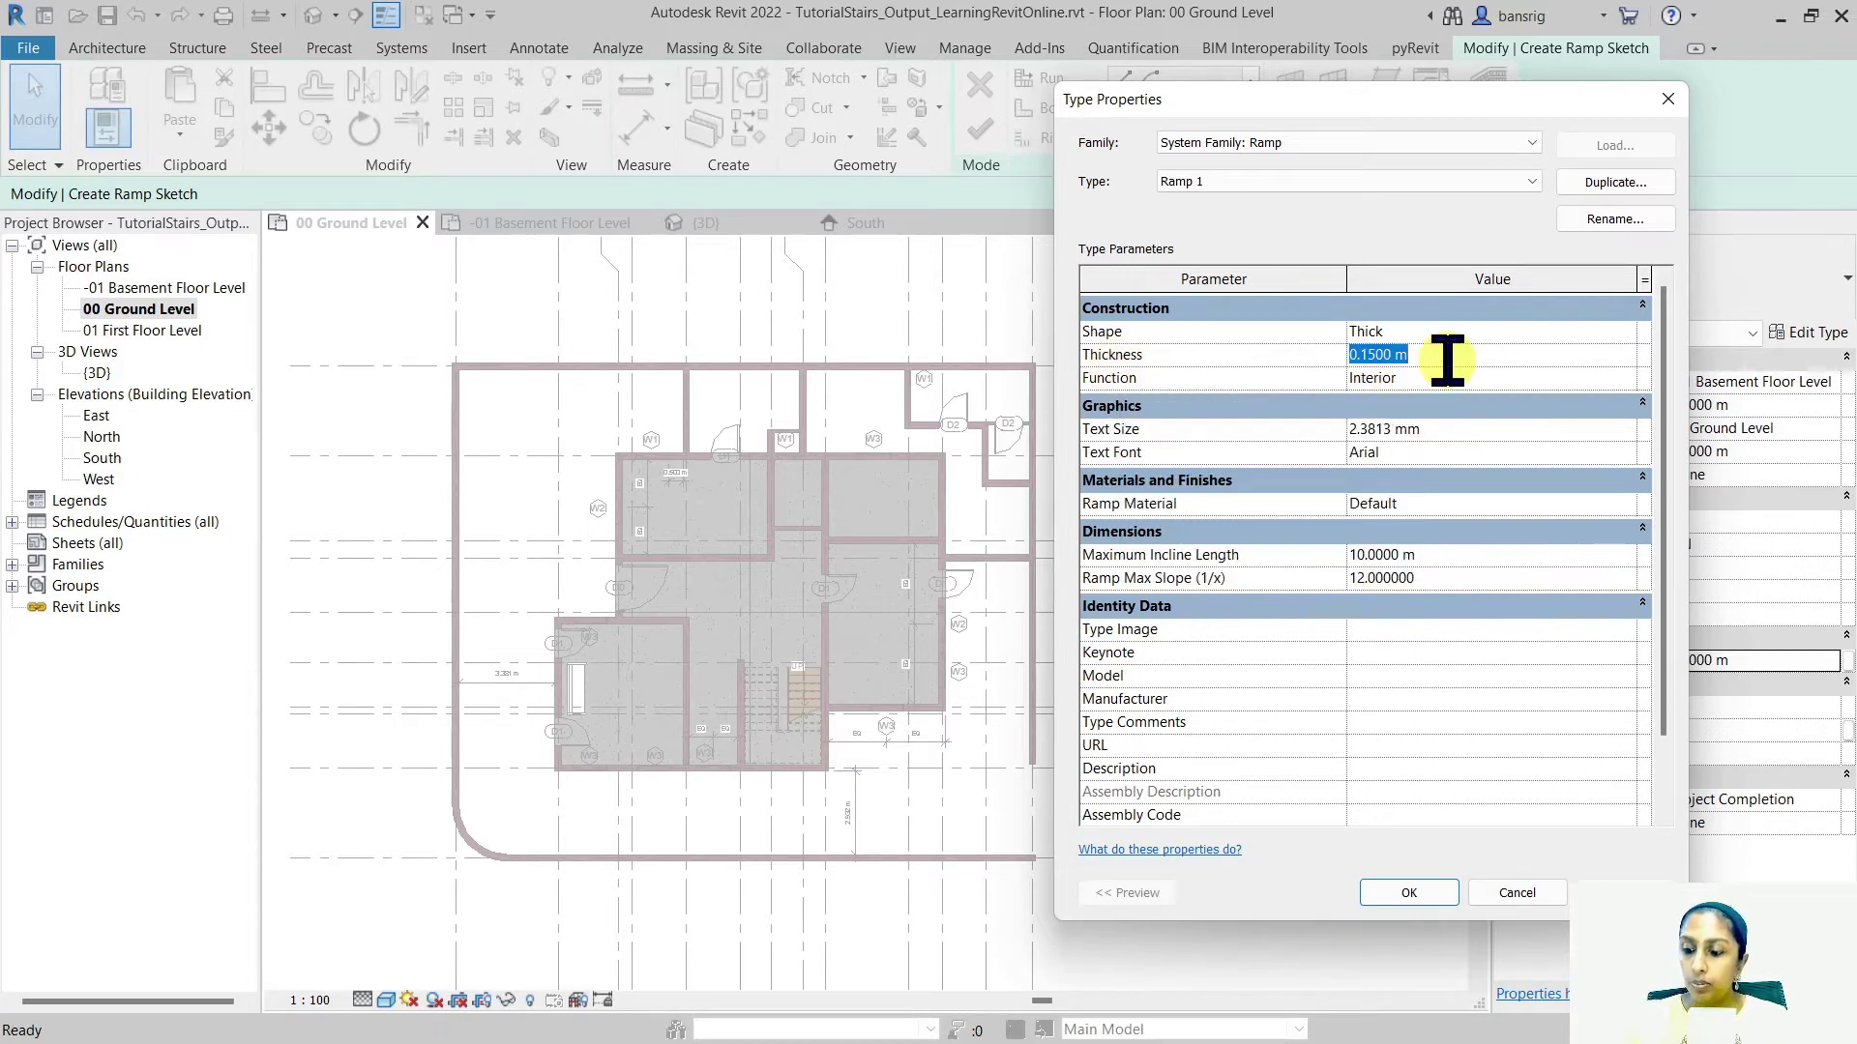
pyautogui.click(1460, 503)
# Assign Concrete, Cast-in-Place gray as ramp material, shaded with Use Render Appearance
pyautogui.click(1627, 503)
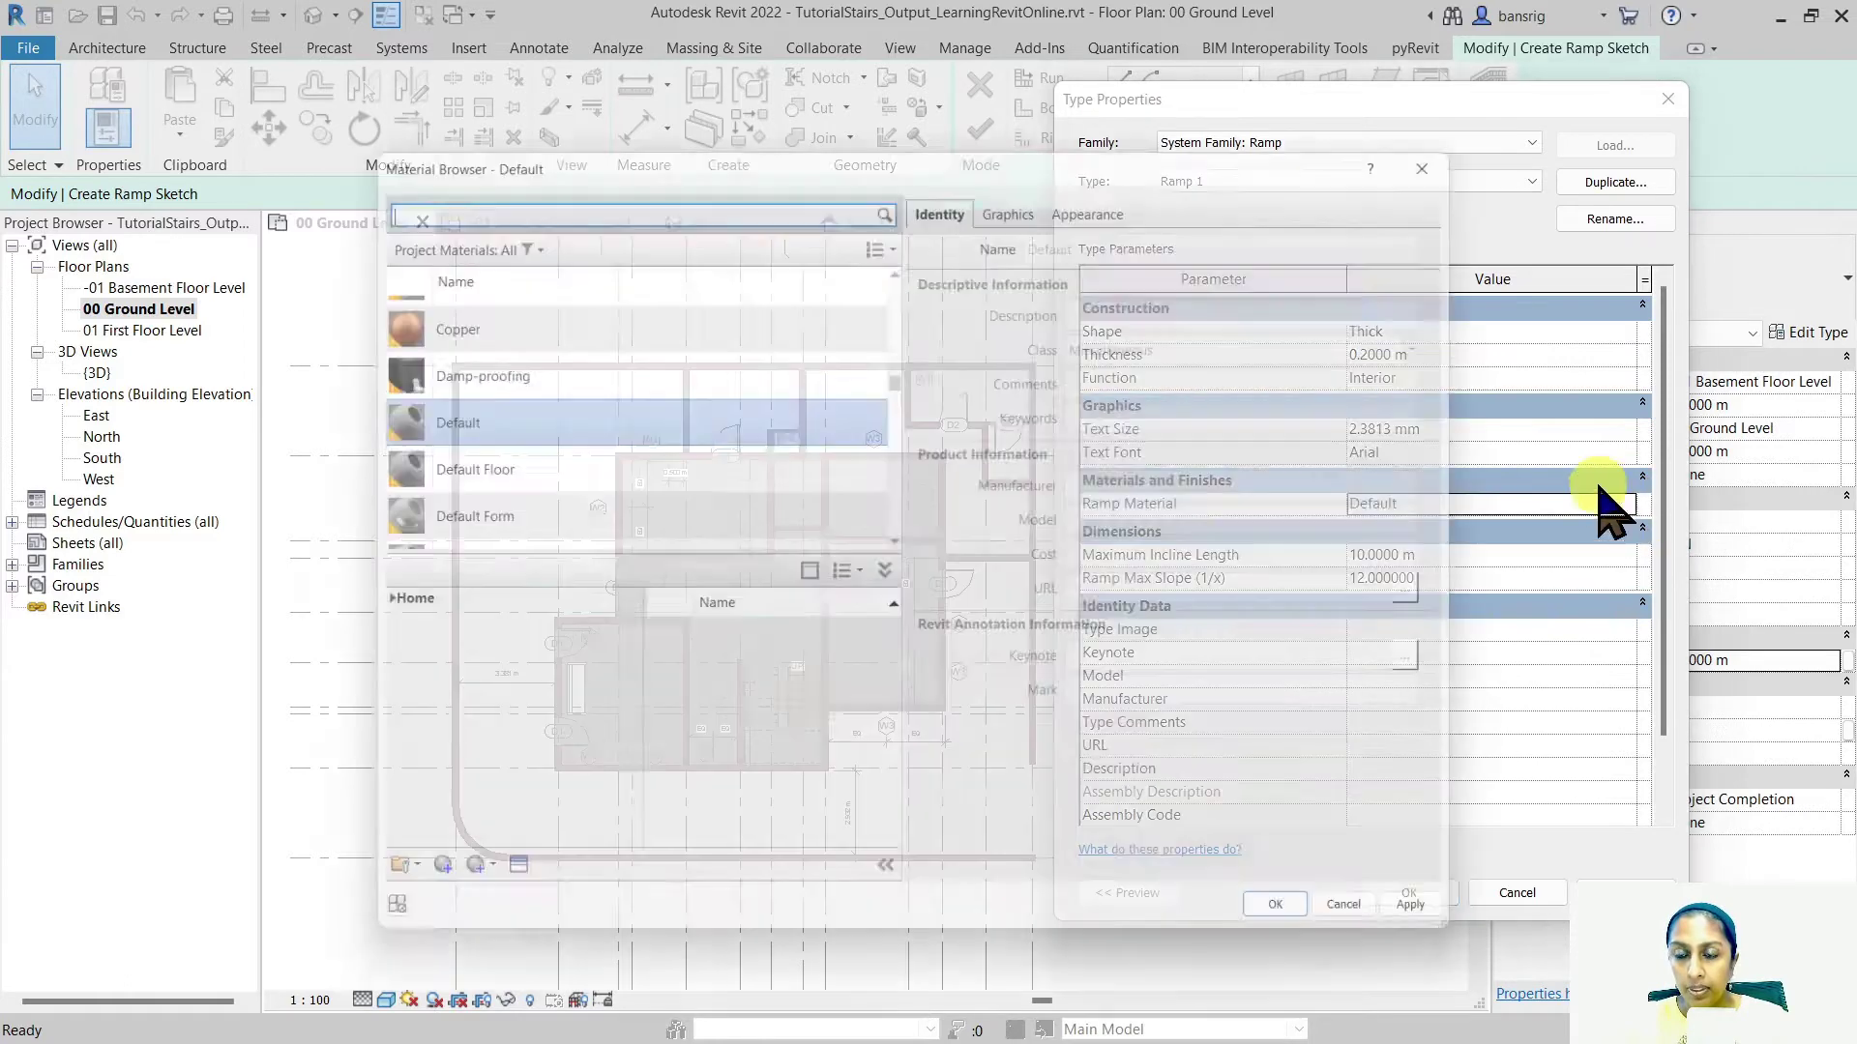
pyautogui.click(575, 190)
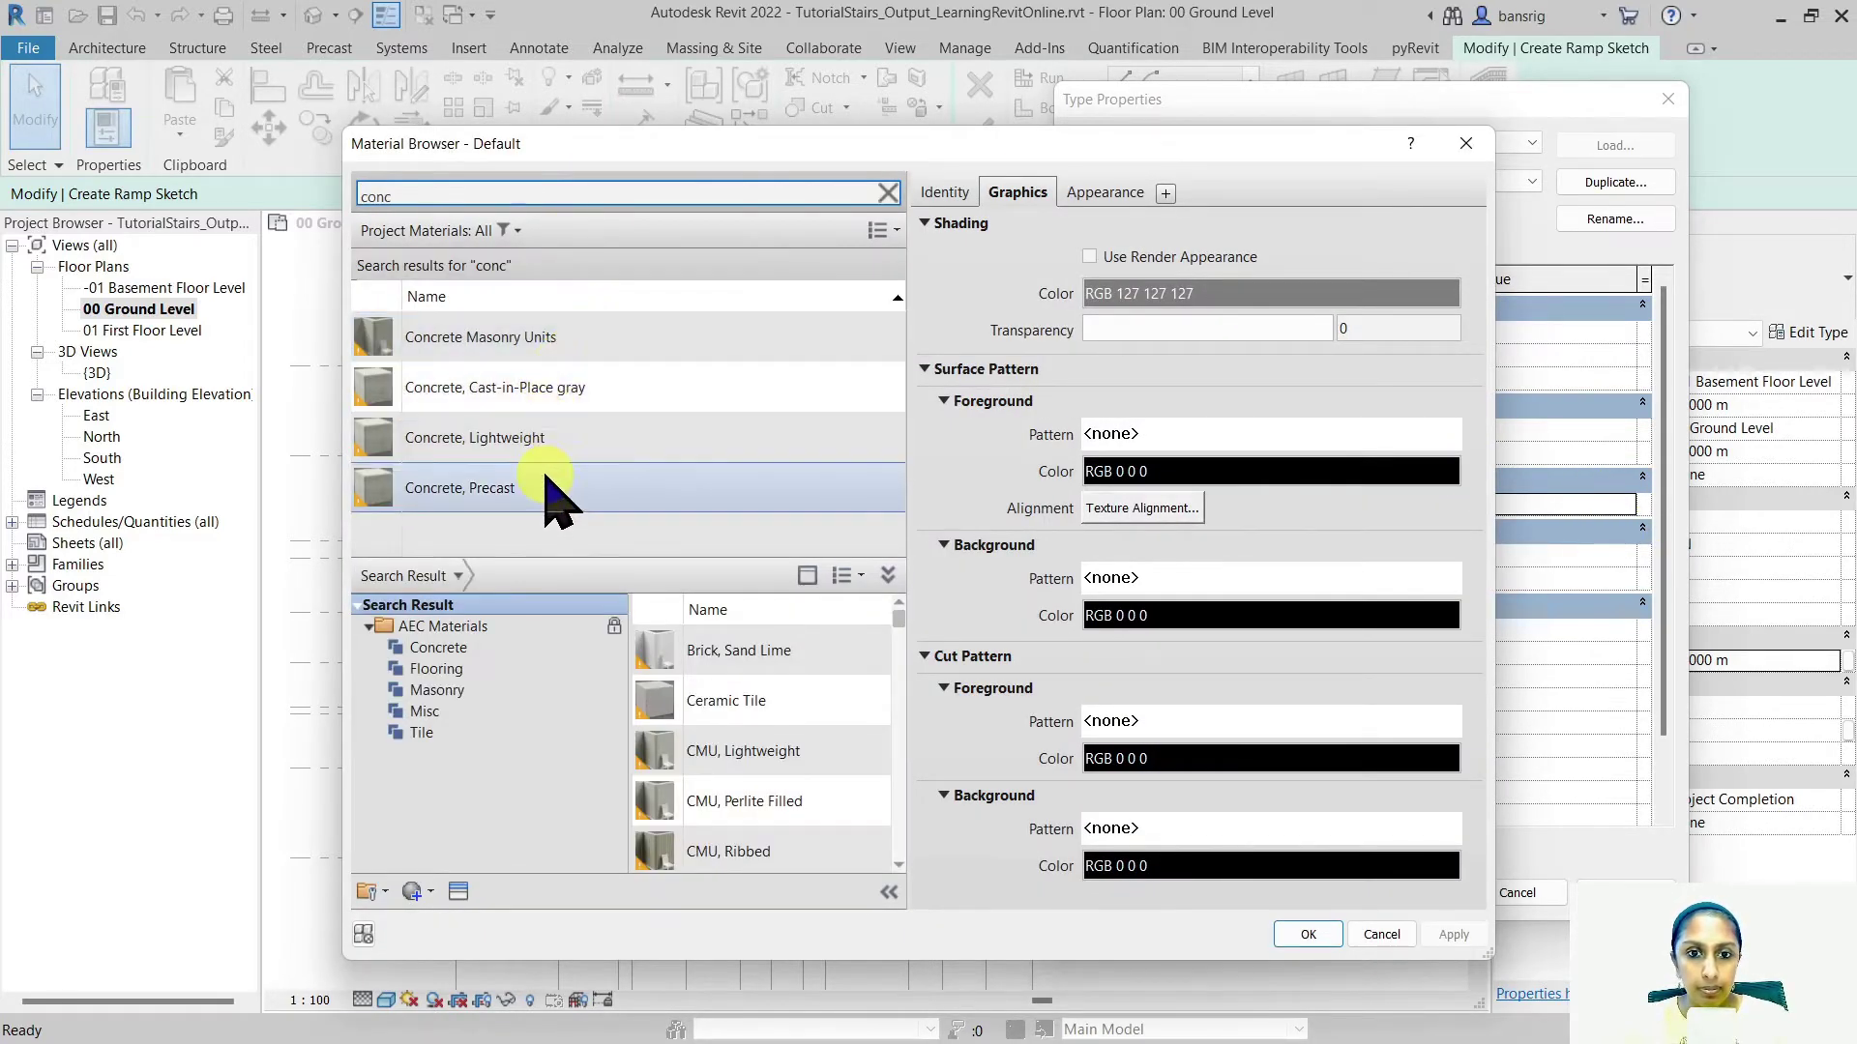
pyautogui.click(559, 397)
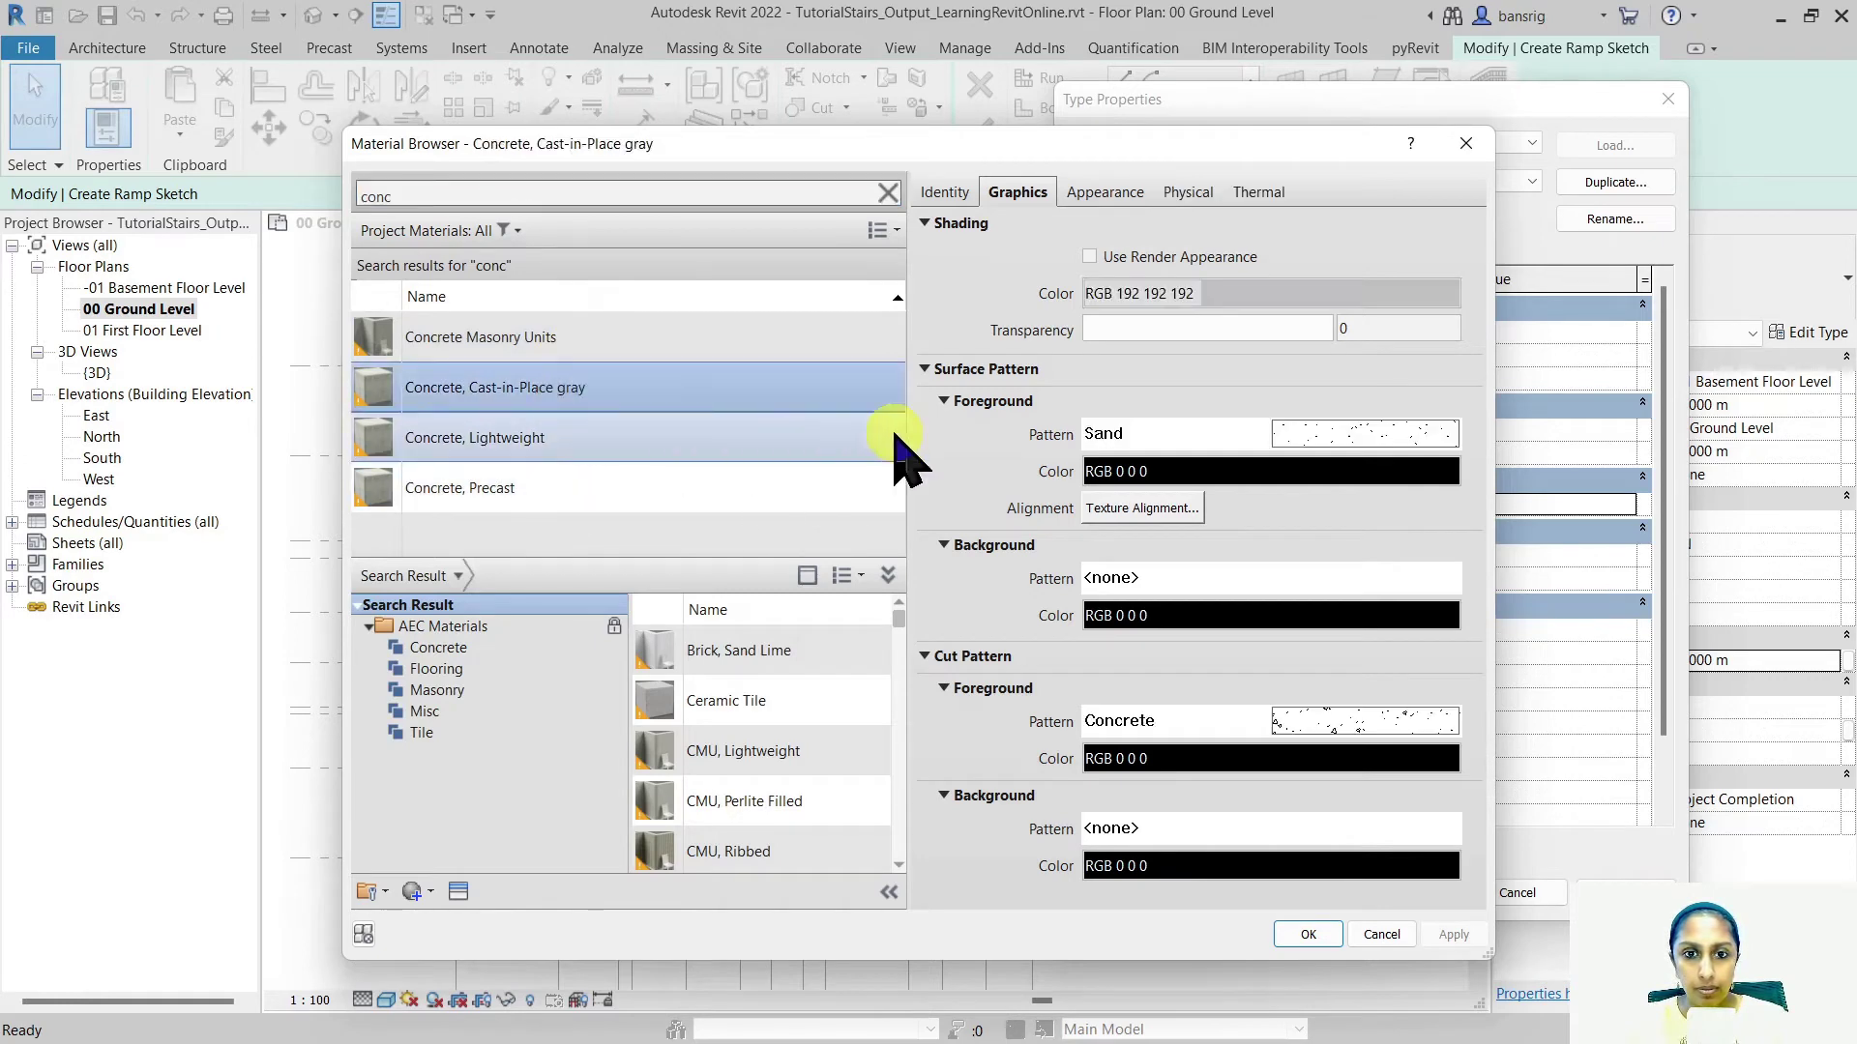
pyautogui.click(1090, 257)
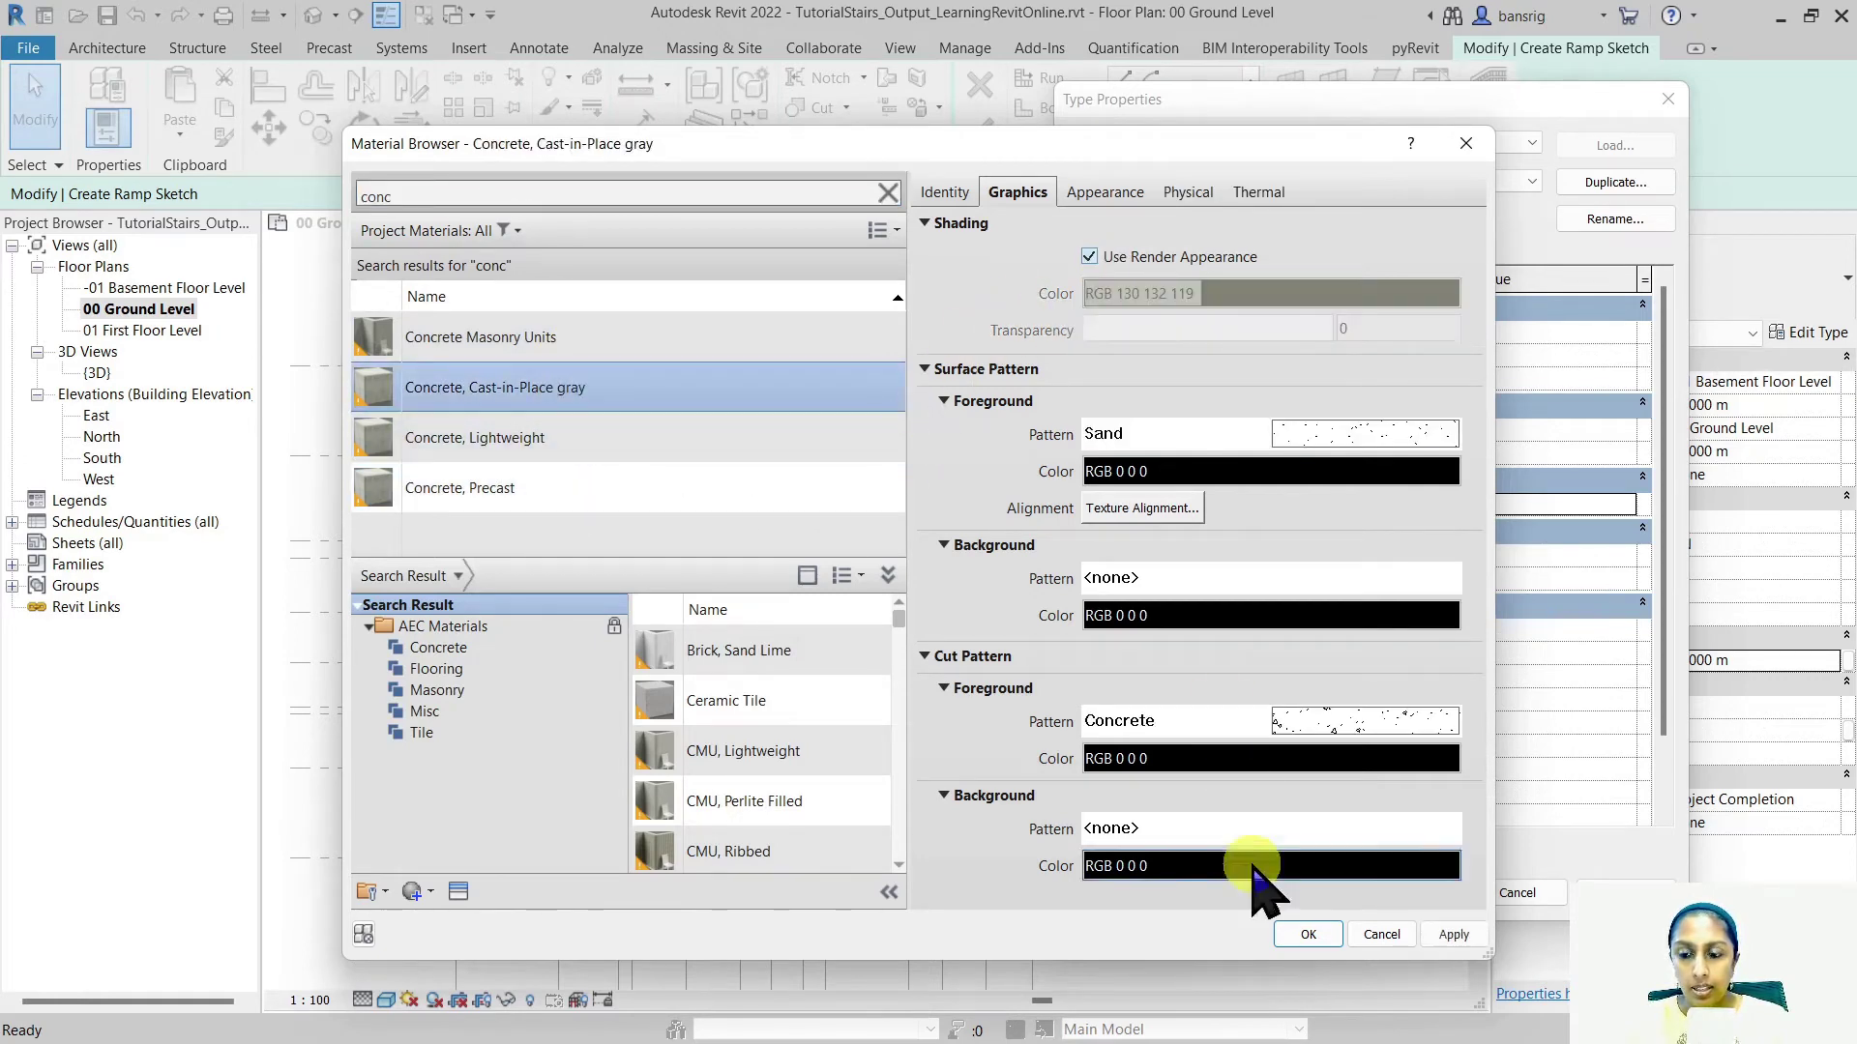
pyautogui.click(1307, 935)
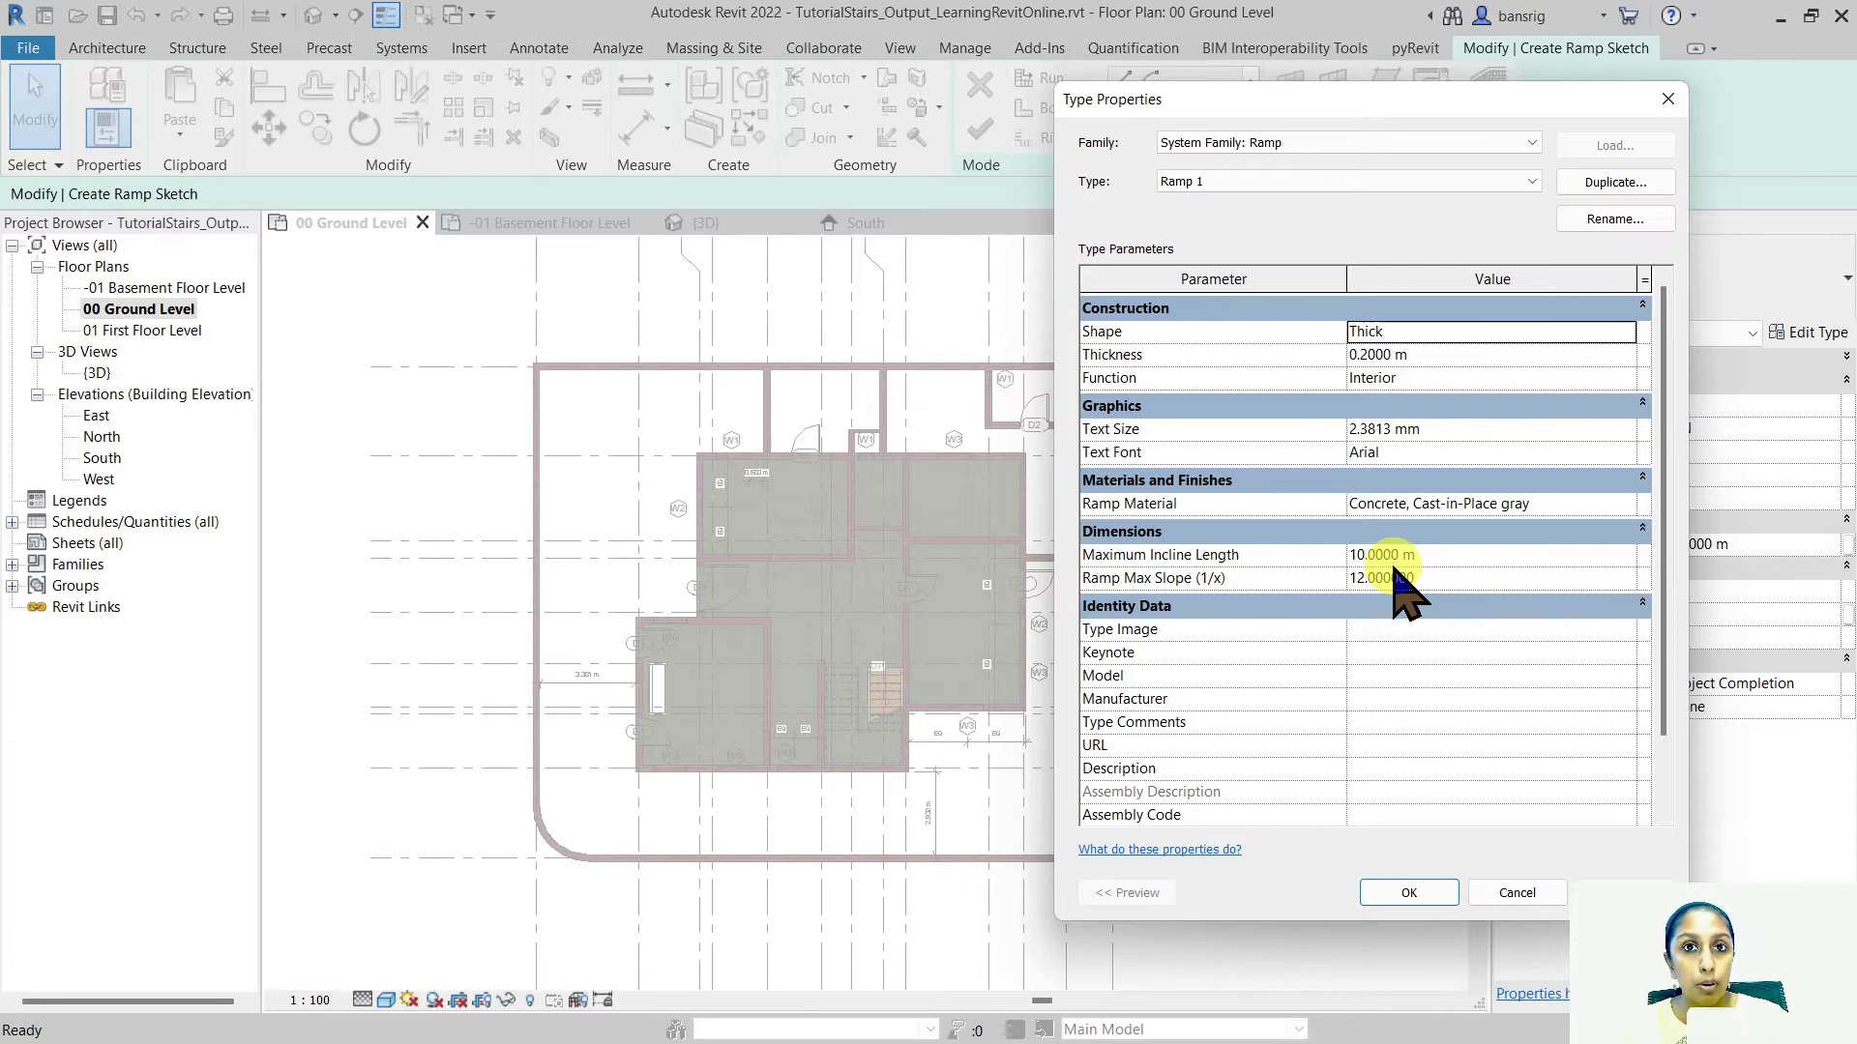
# Close Type Properties and dimension grids 9 to 2 with a 10.980 m vertical dimension
pyautogui.click(1409, 893)
pyautogui.press('d')
pyautogui.press('i')
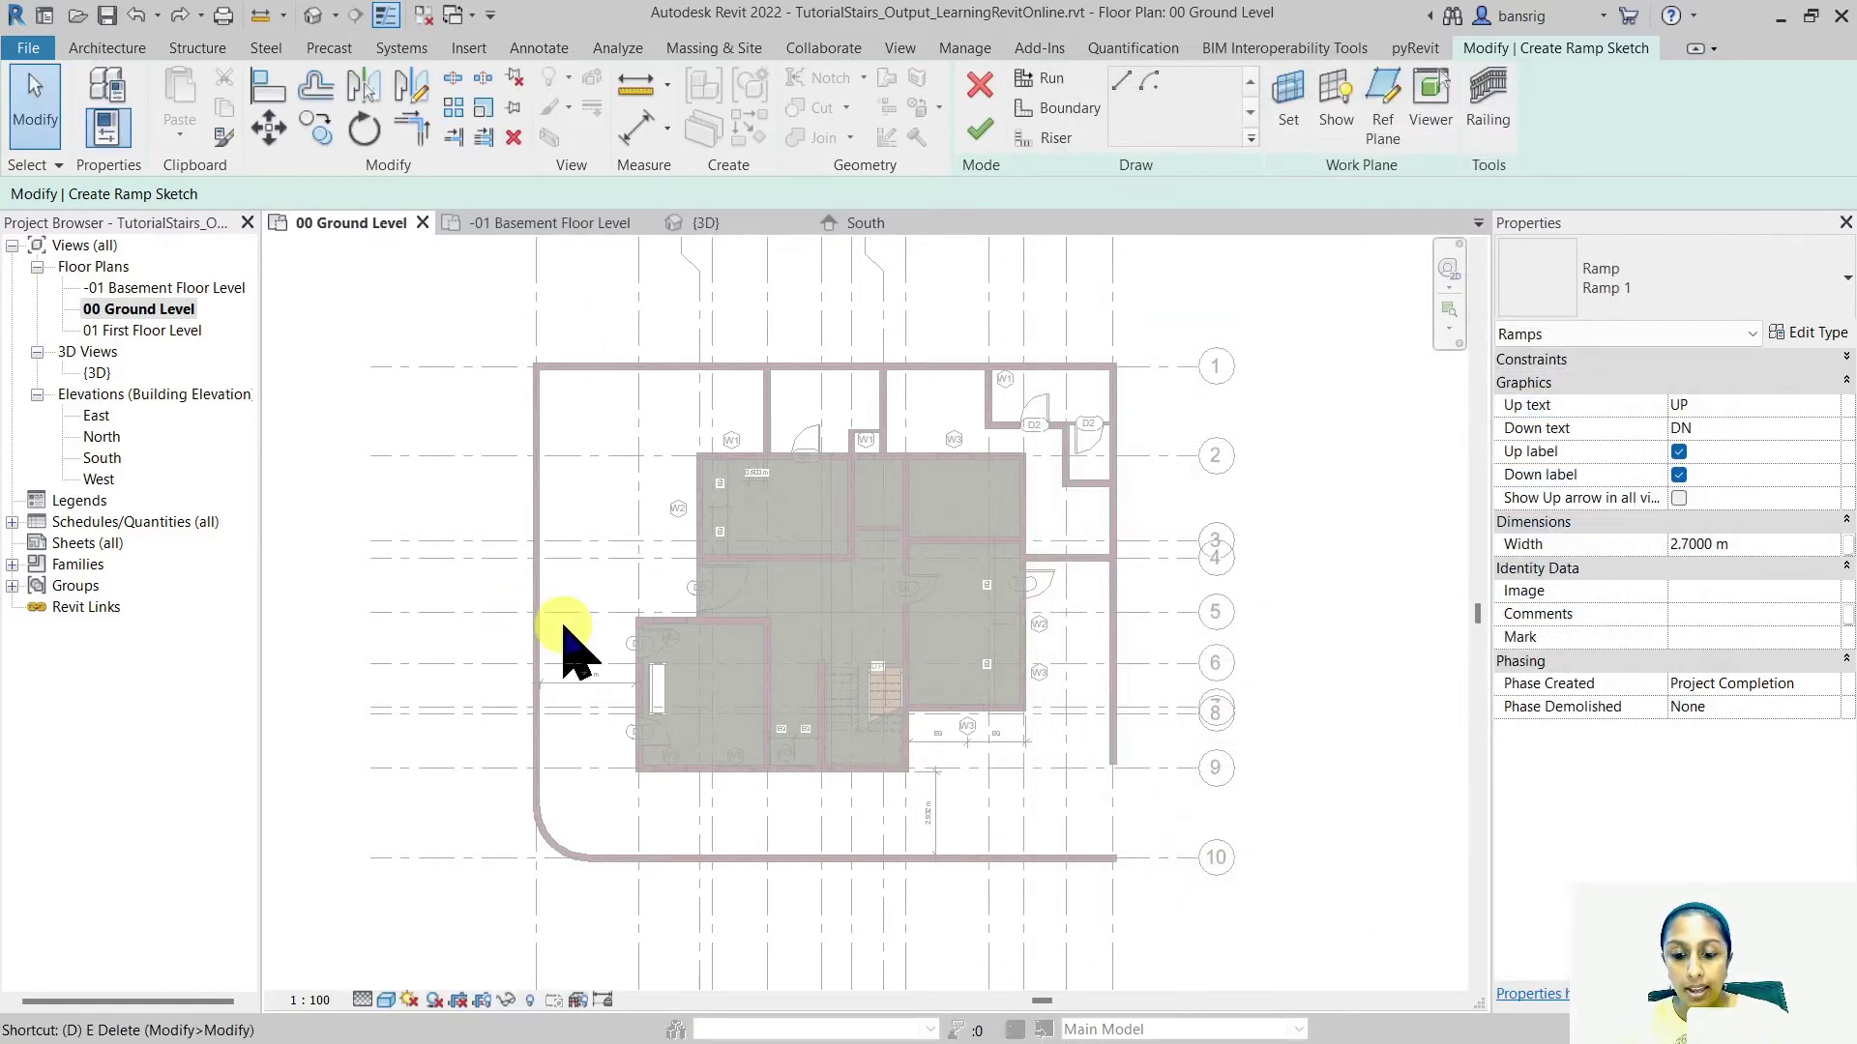
pyautogui.click(583, 766)
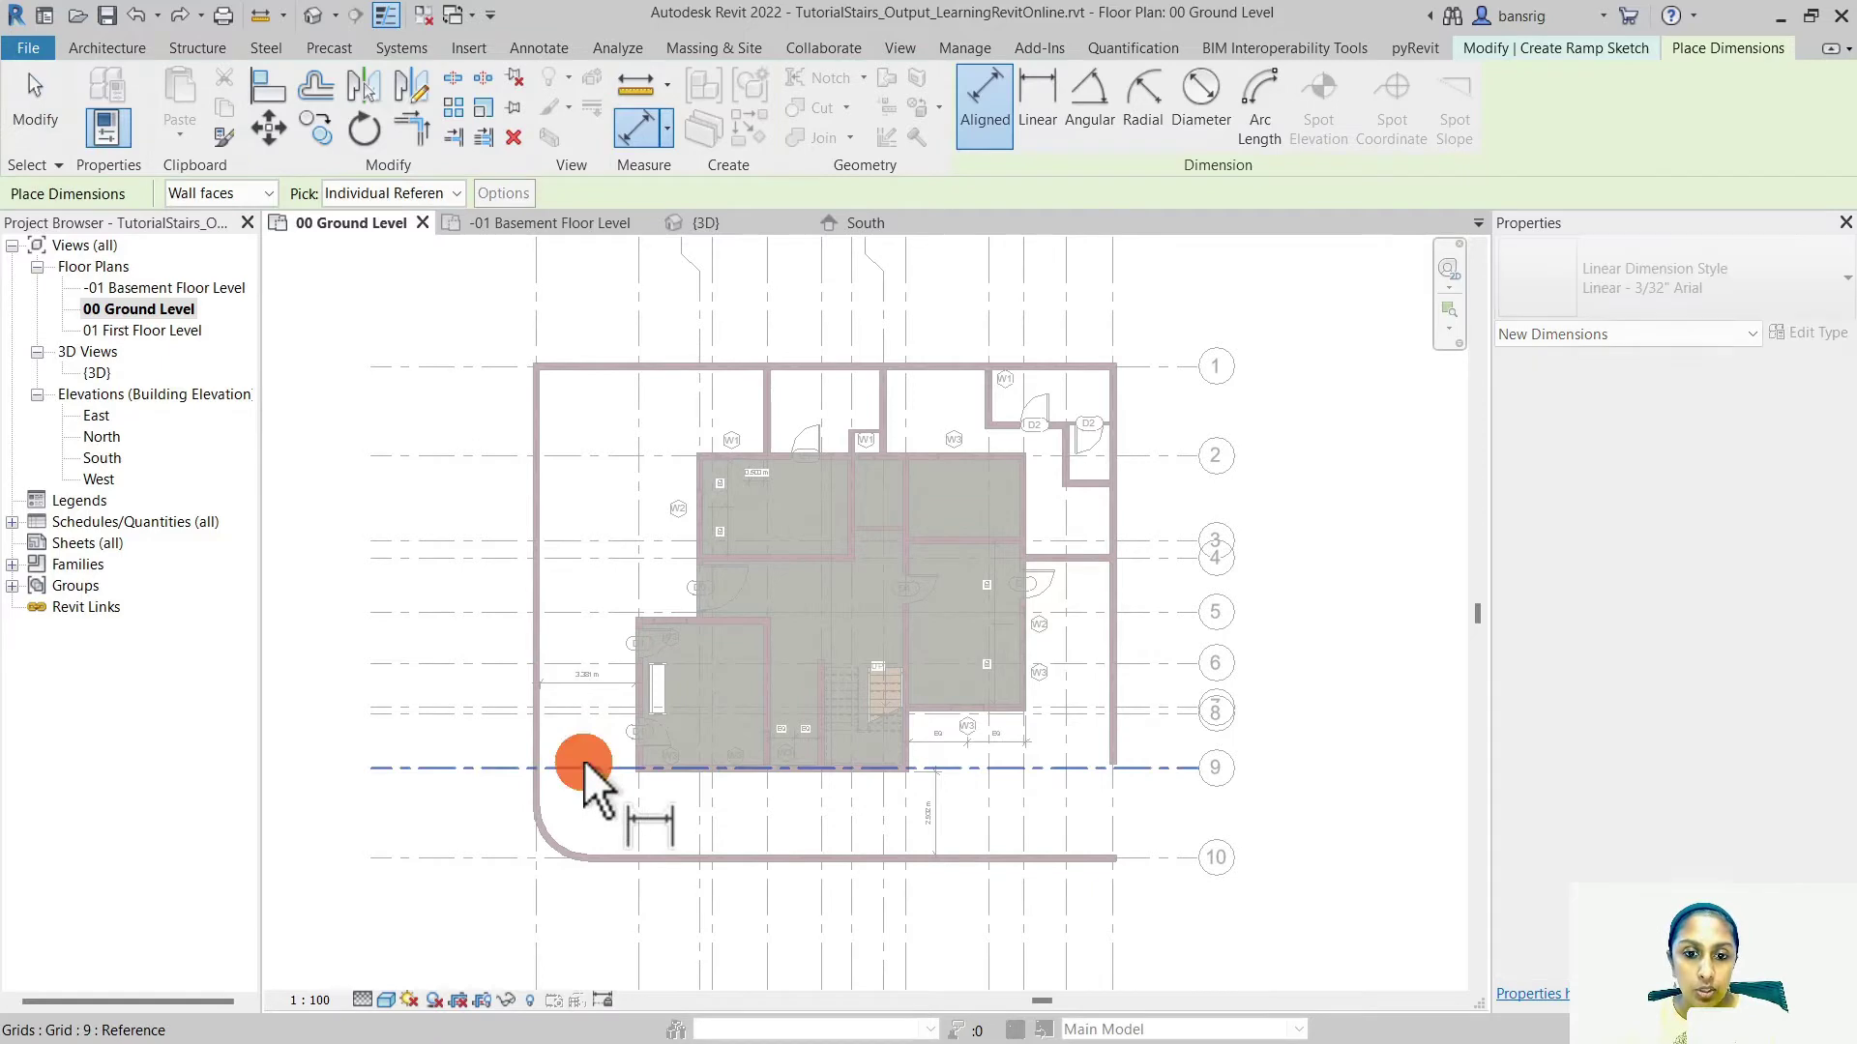
pyautogui.click(581, 456)
pyautogui.scroll(3, 578, 629)
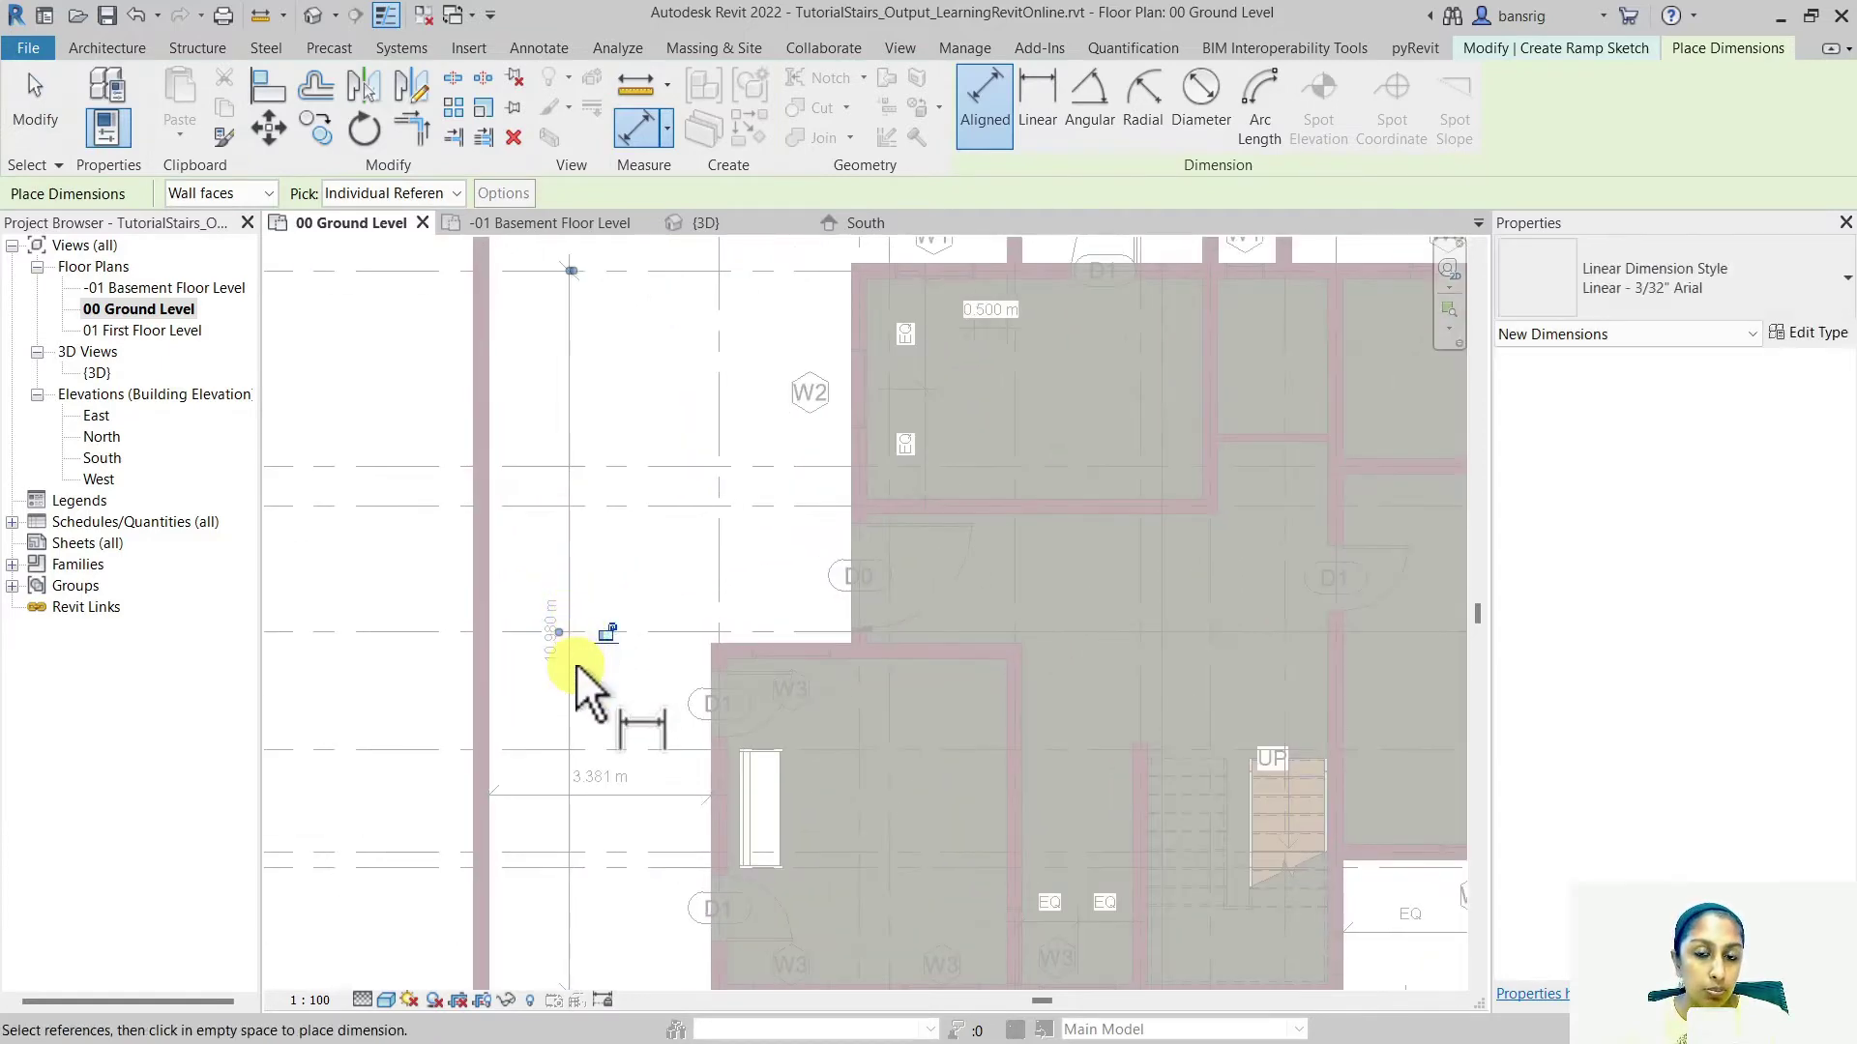
pyautogui.click(576, 664)
# Place a 13.510 m horizontal dimension below the building along the bottom wall
pyautogui.scroll(-4, 580, 542)
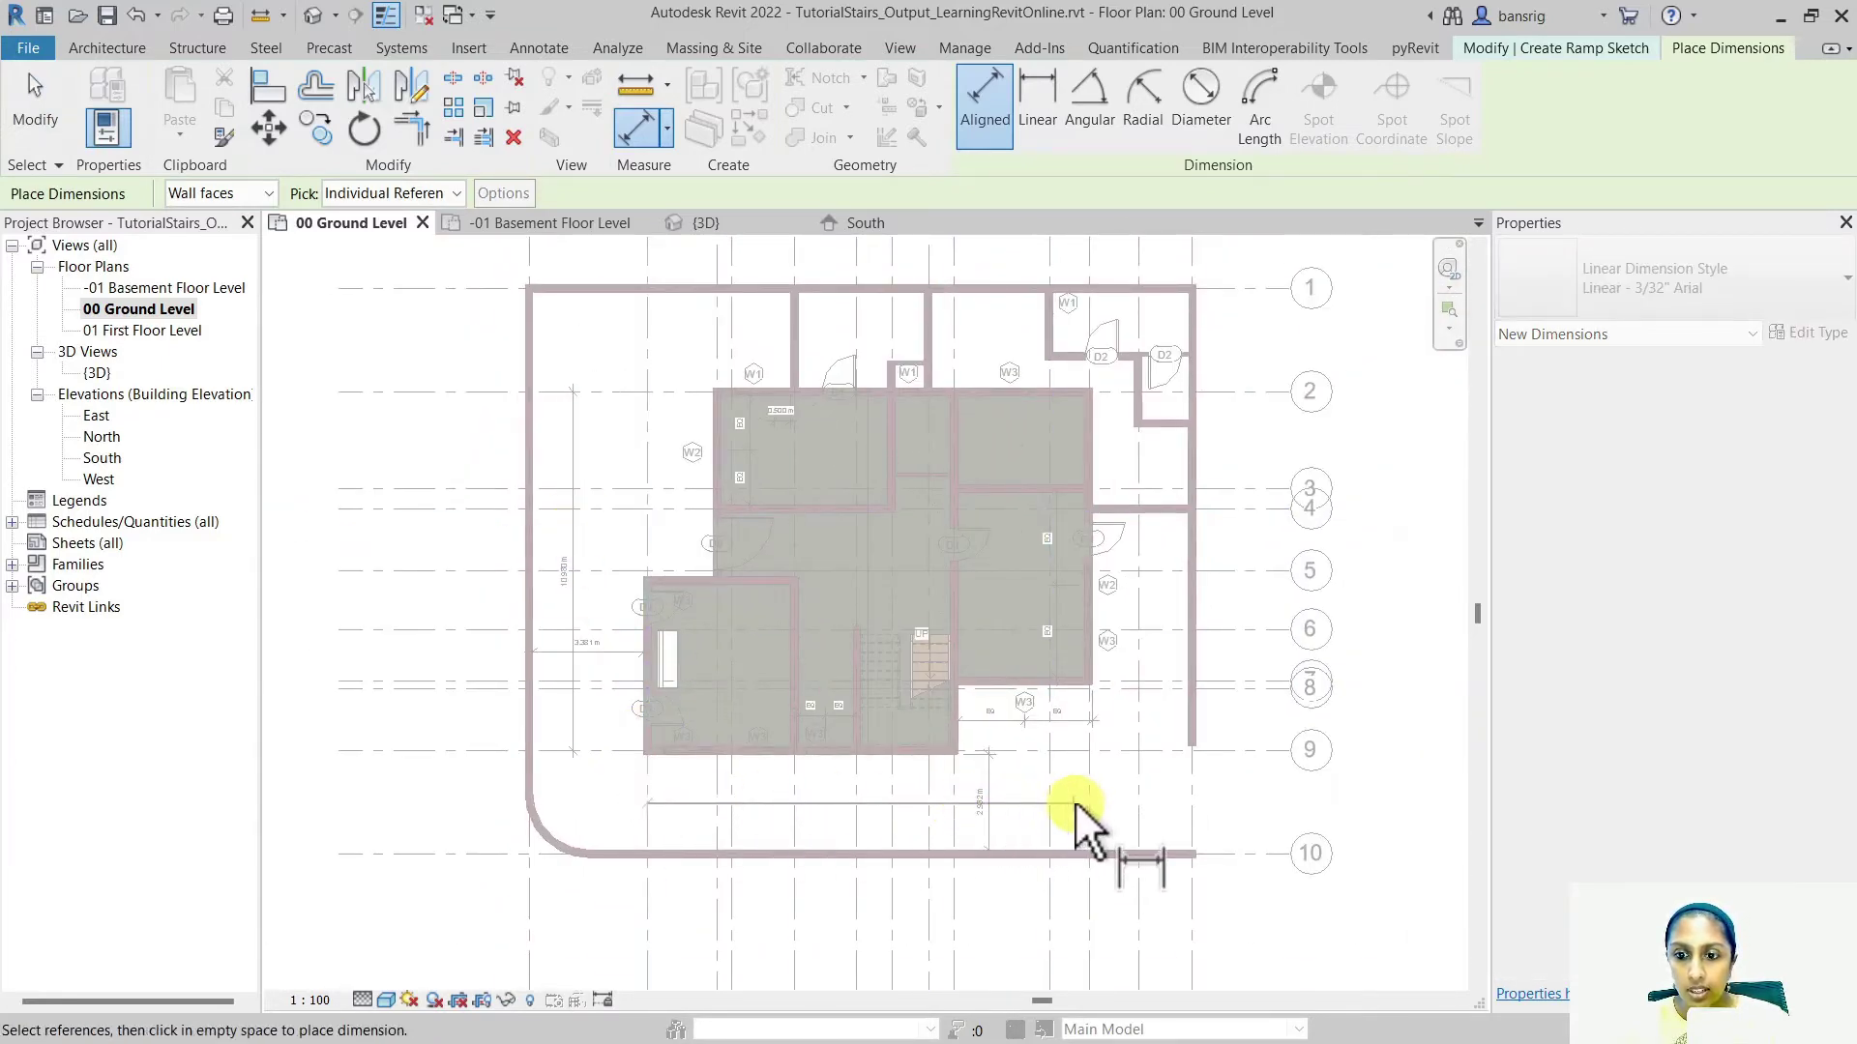
pyautogui.click(1088, 800)
pyautogui.scroll(2, 1066, 804)
pyautogui.click(1068, 789)
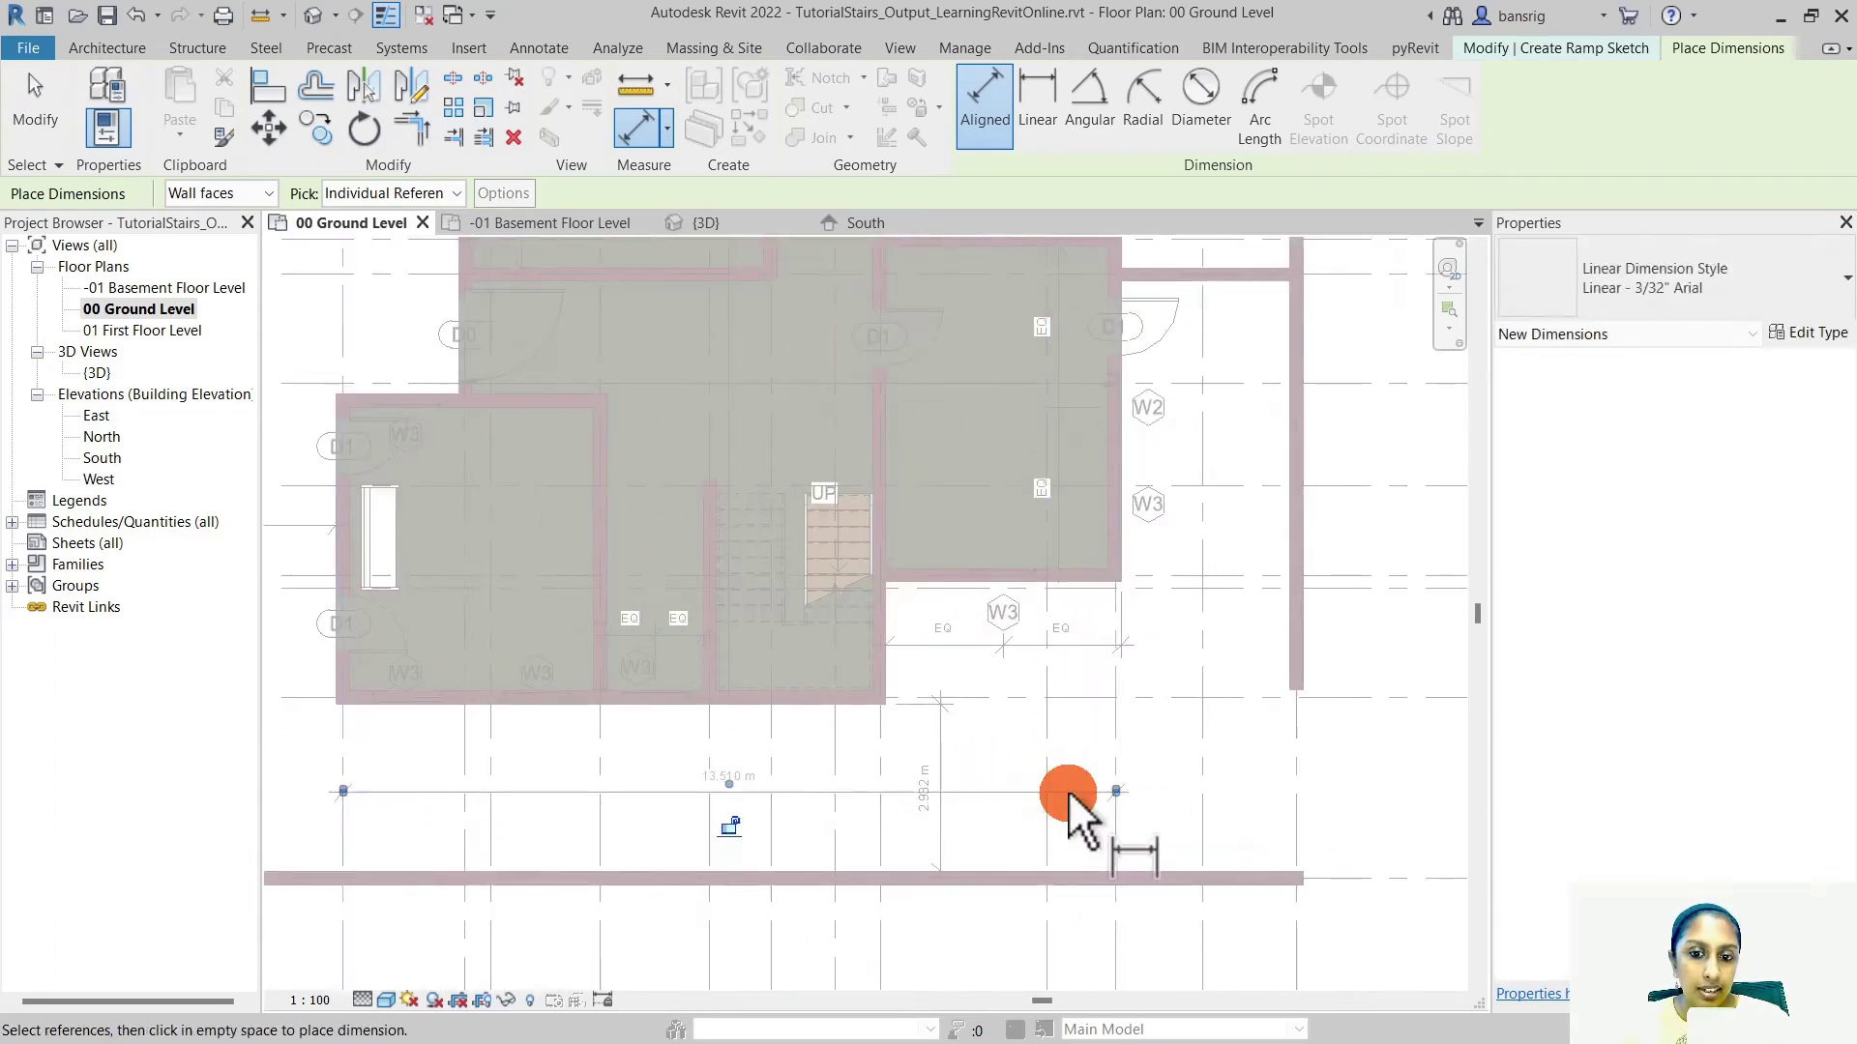
pyautogui.scroll(2, 663, 822)
pyautogui.scroll(-3, 720, 797)
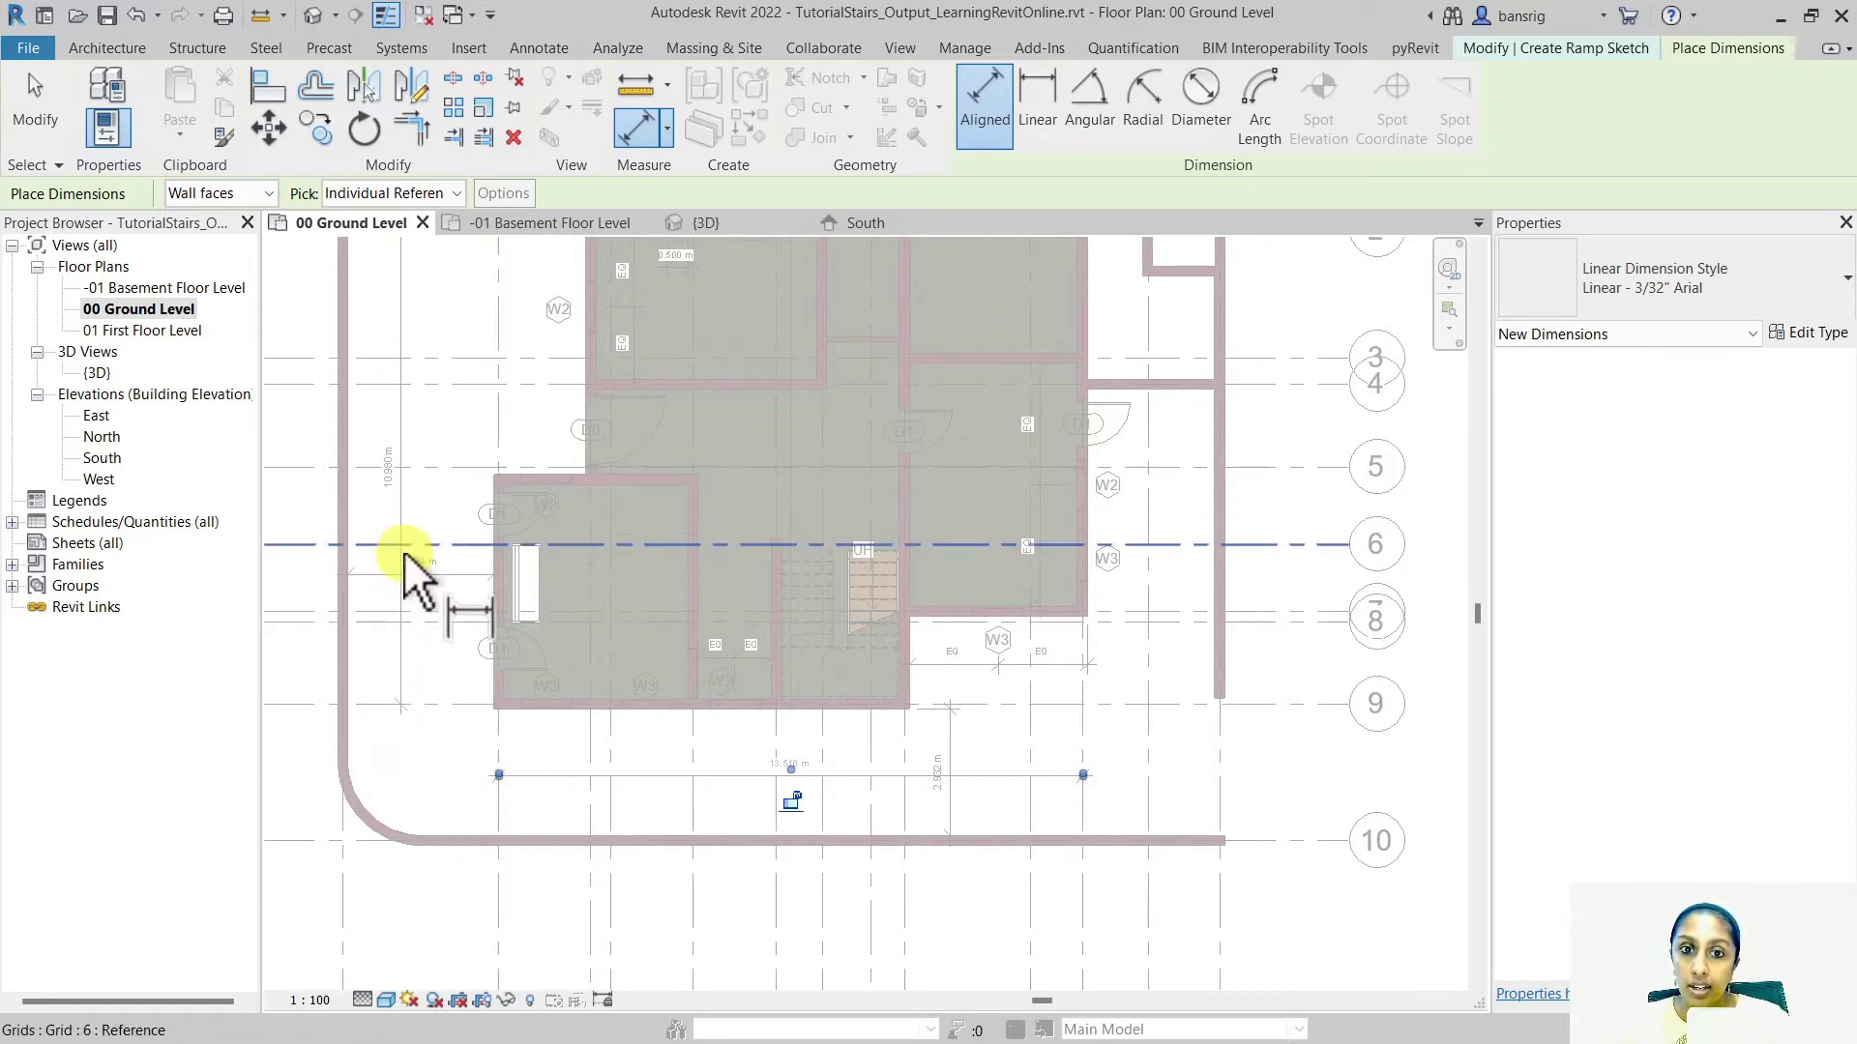
# Set the ramp type's Maximum Incline Length to 13 and Ramp Max Slope (1/x) to 8
pyautogui.press('Escape')
pyautogui.press('Escape')
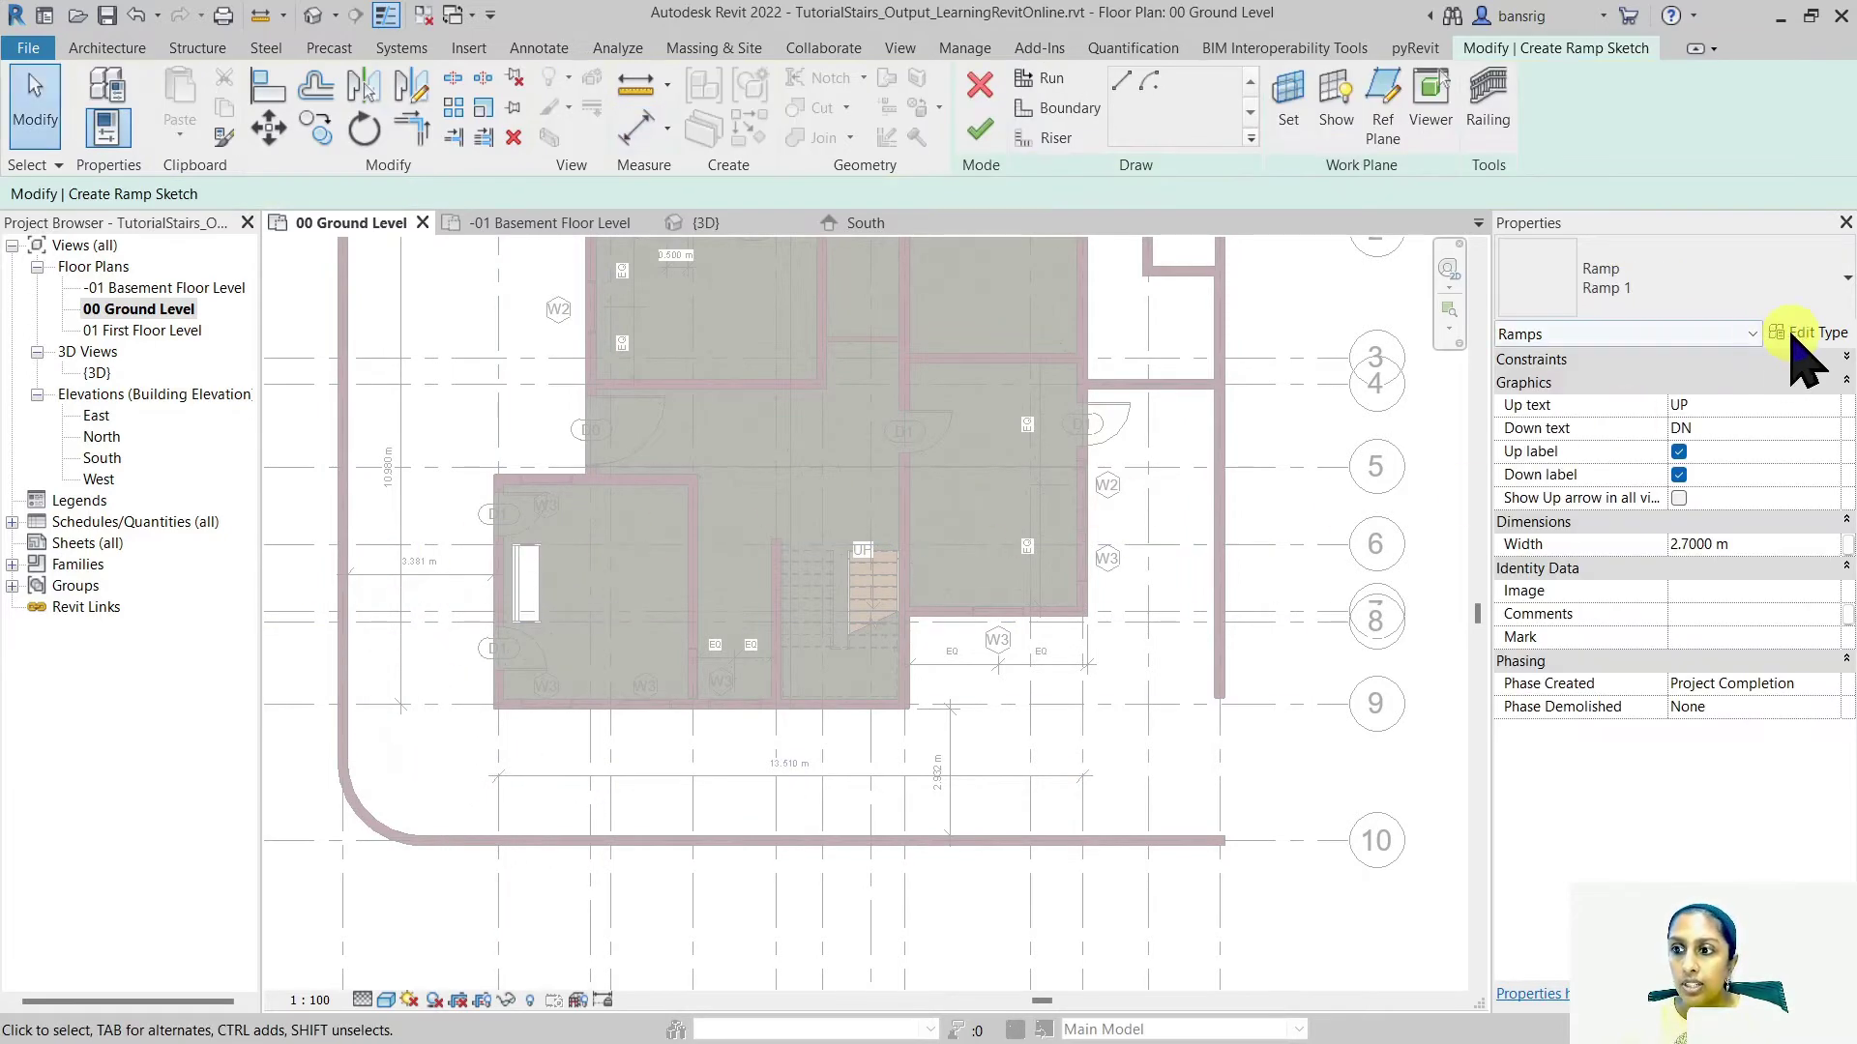
pyautogui.click(1807, 333)
pyautogui.click(1483, 559)
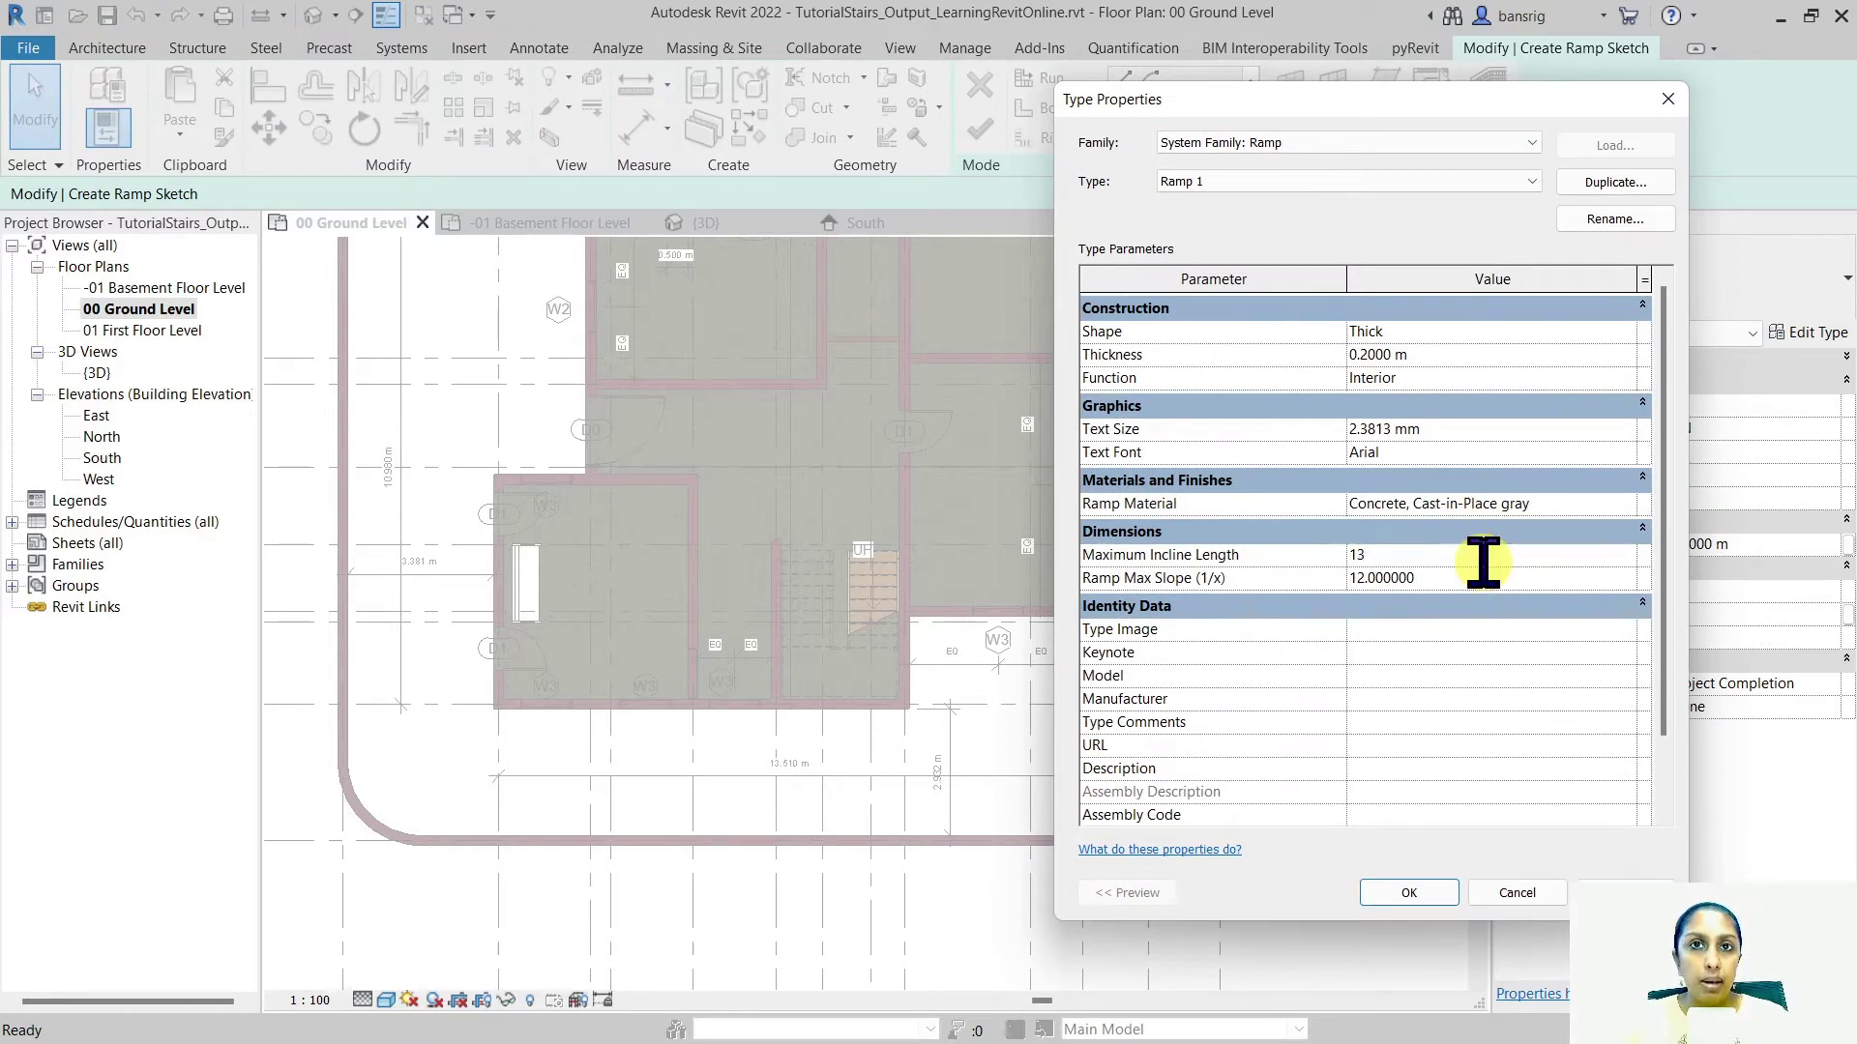
pyautogui.write('13')
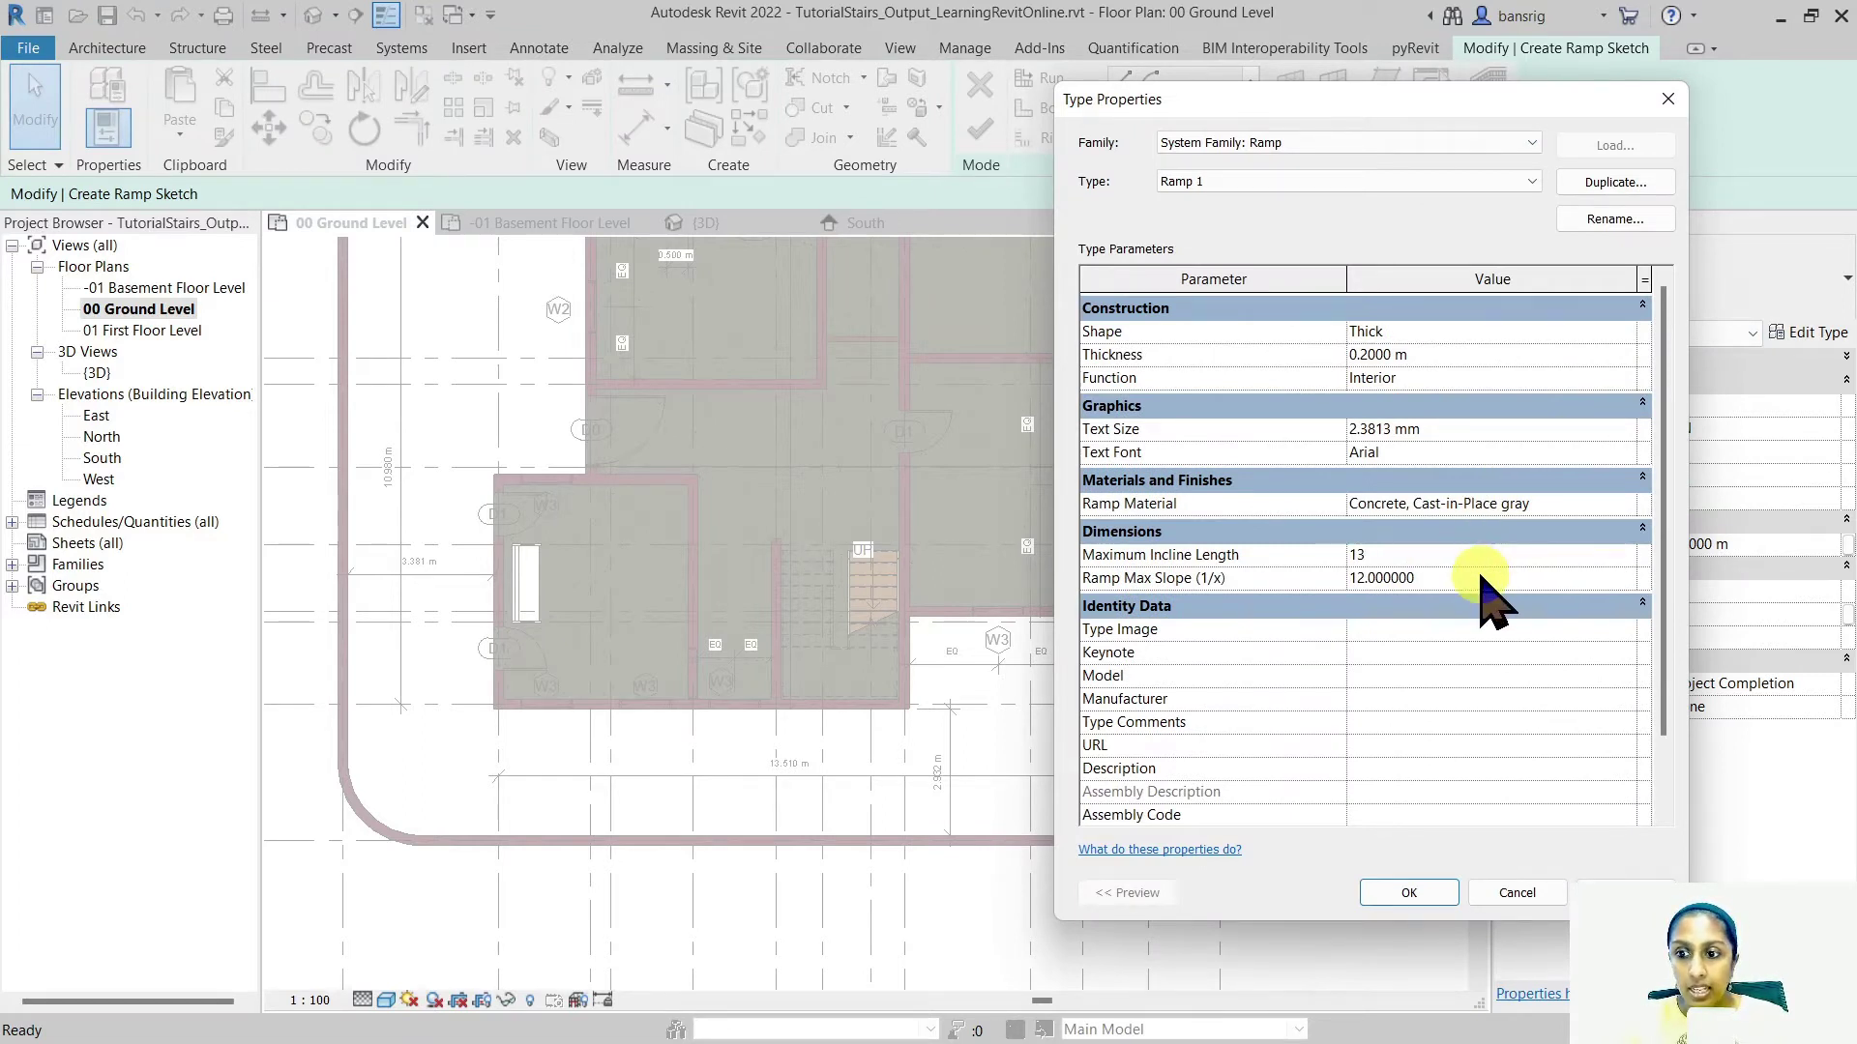
pyautogui.click(1482, 577)
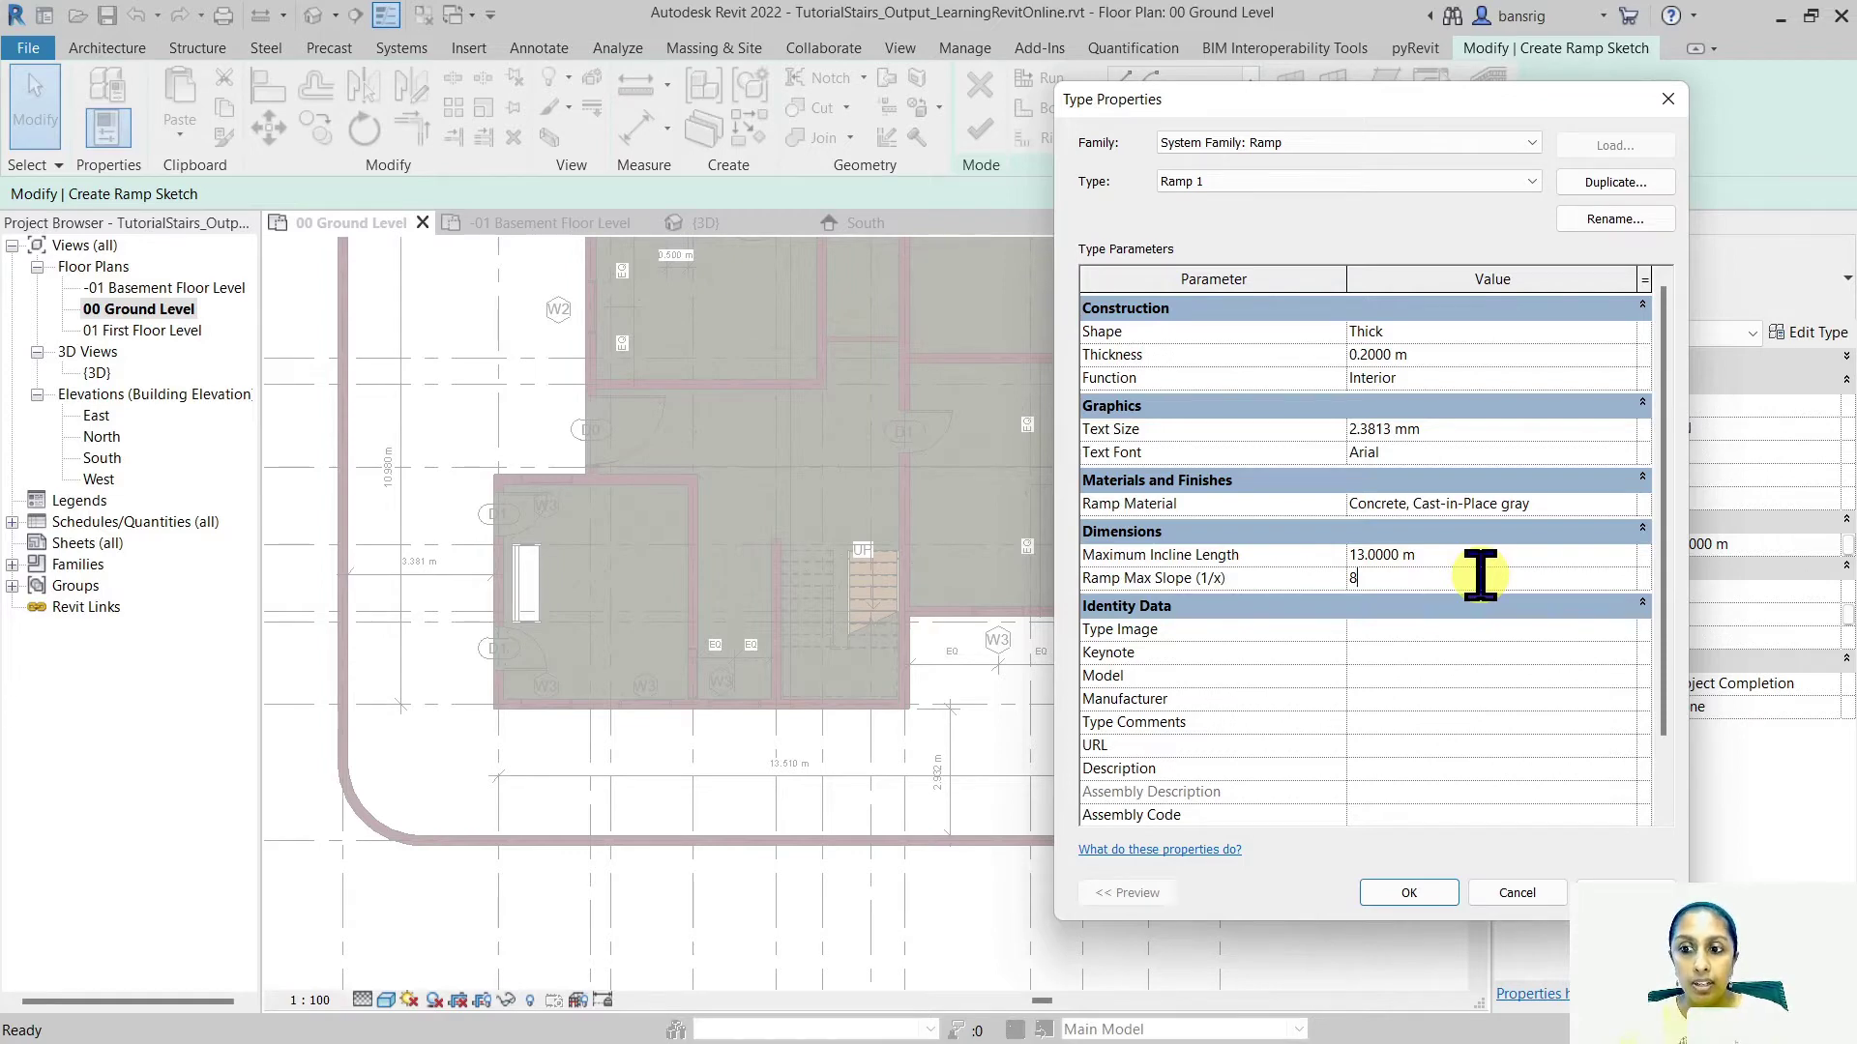
pyautogui.click(1418, 892)
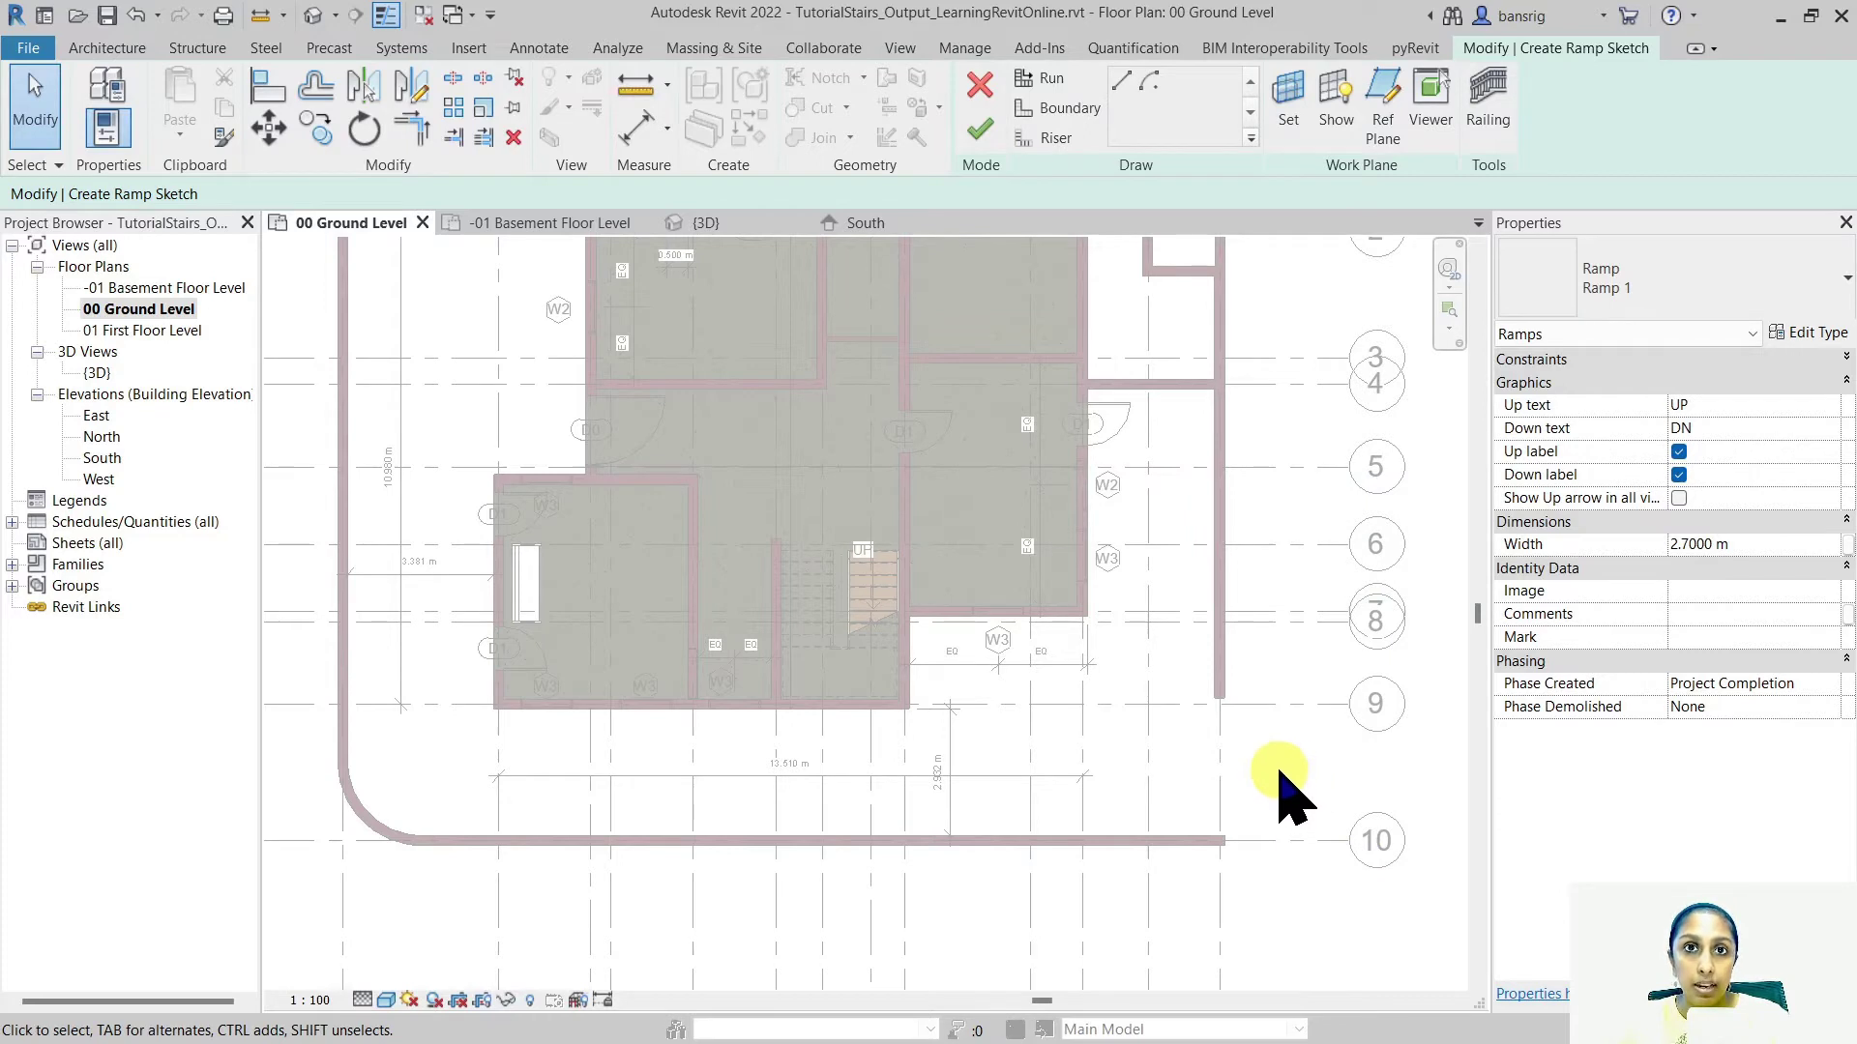
# Sketch the first run from grid line 2 down the left wall, ending at 10.37 m
pyautogui.moveTo(883, 510); pyautogui.dragTo(1010, 741, button='middle')
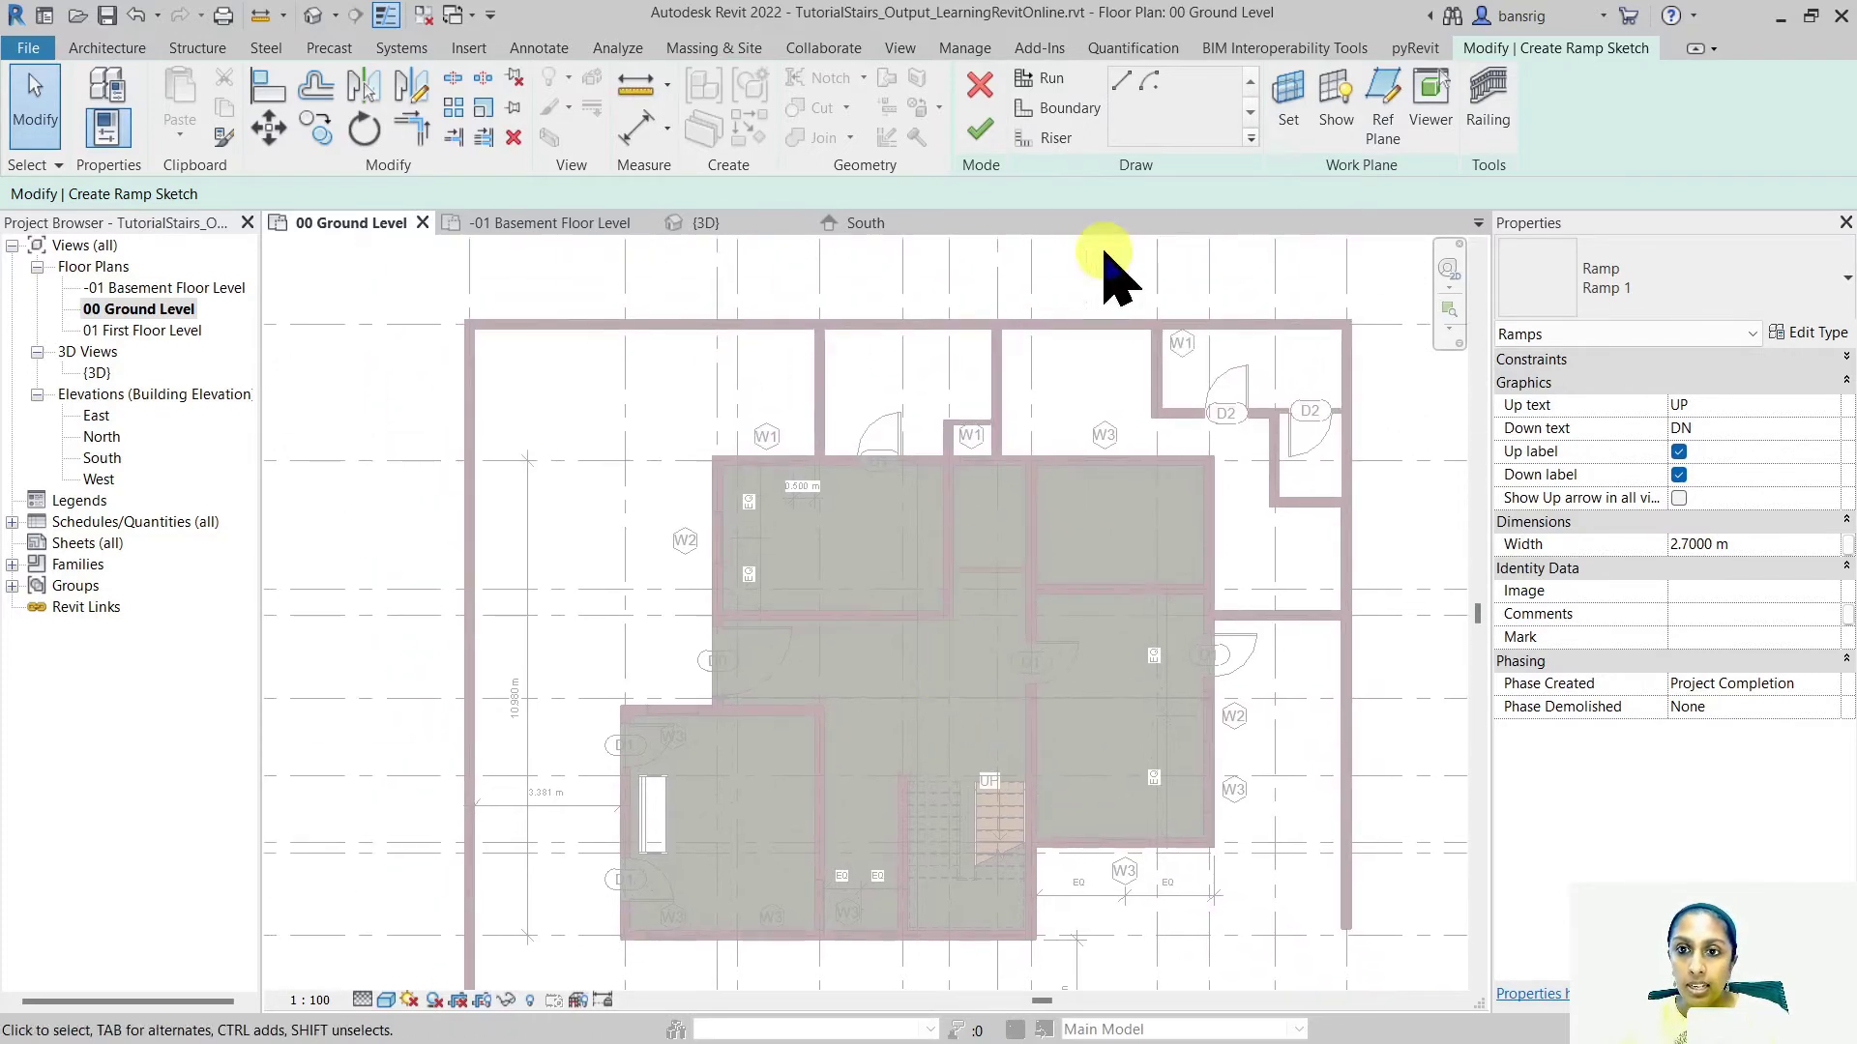
pyautogui.click(1047, 79)
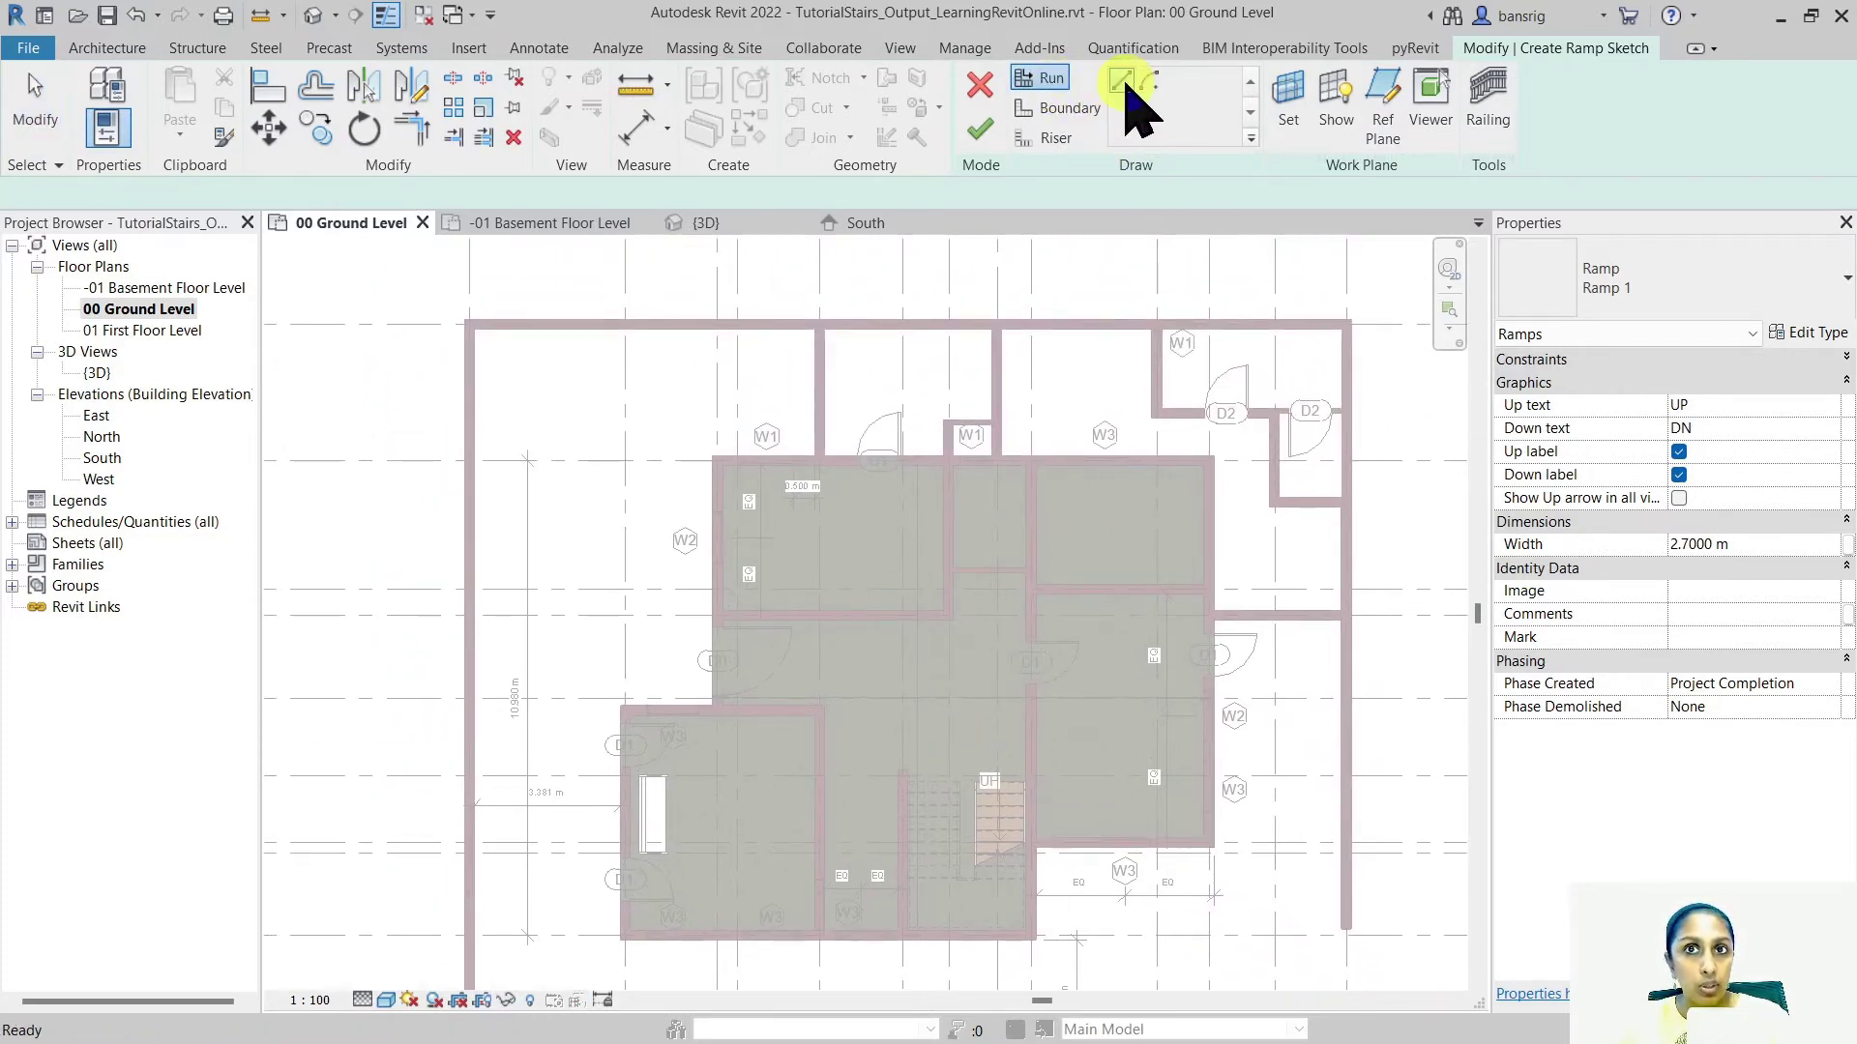
pyautogui.moveTo(705, 444); pyautogui.dragTo(664, 510, button='middle')
pyautogui.scroll(3, 671, 414)
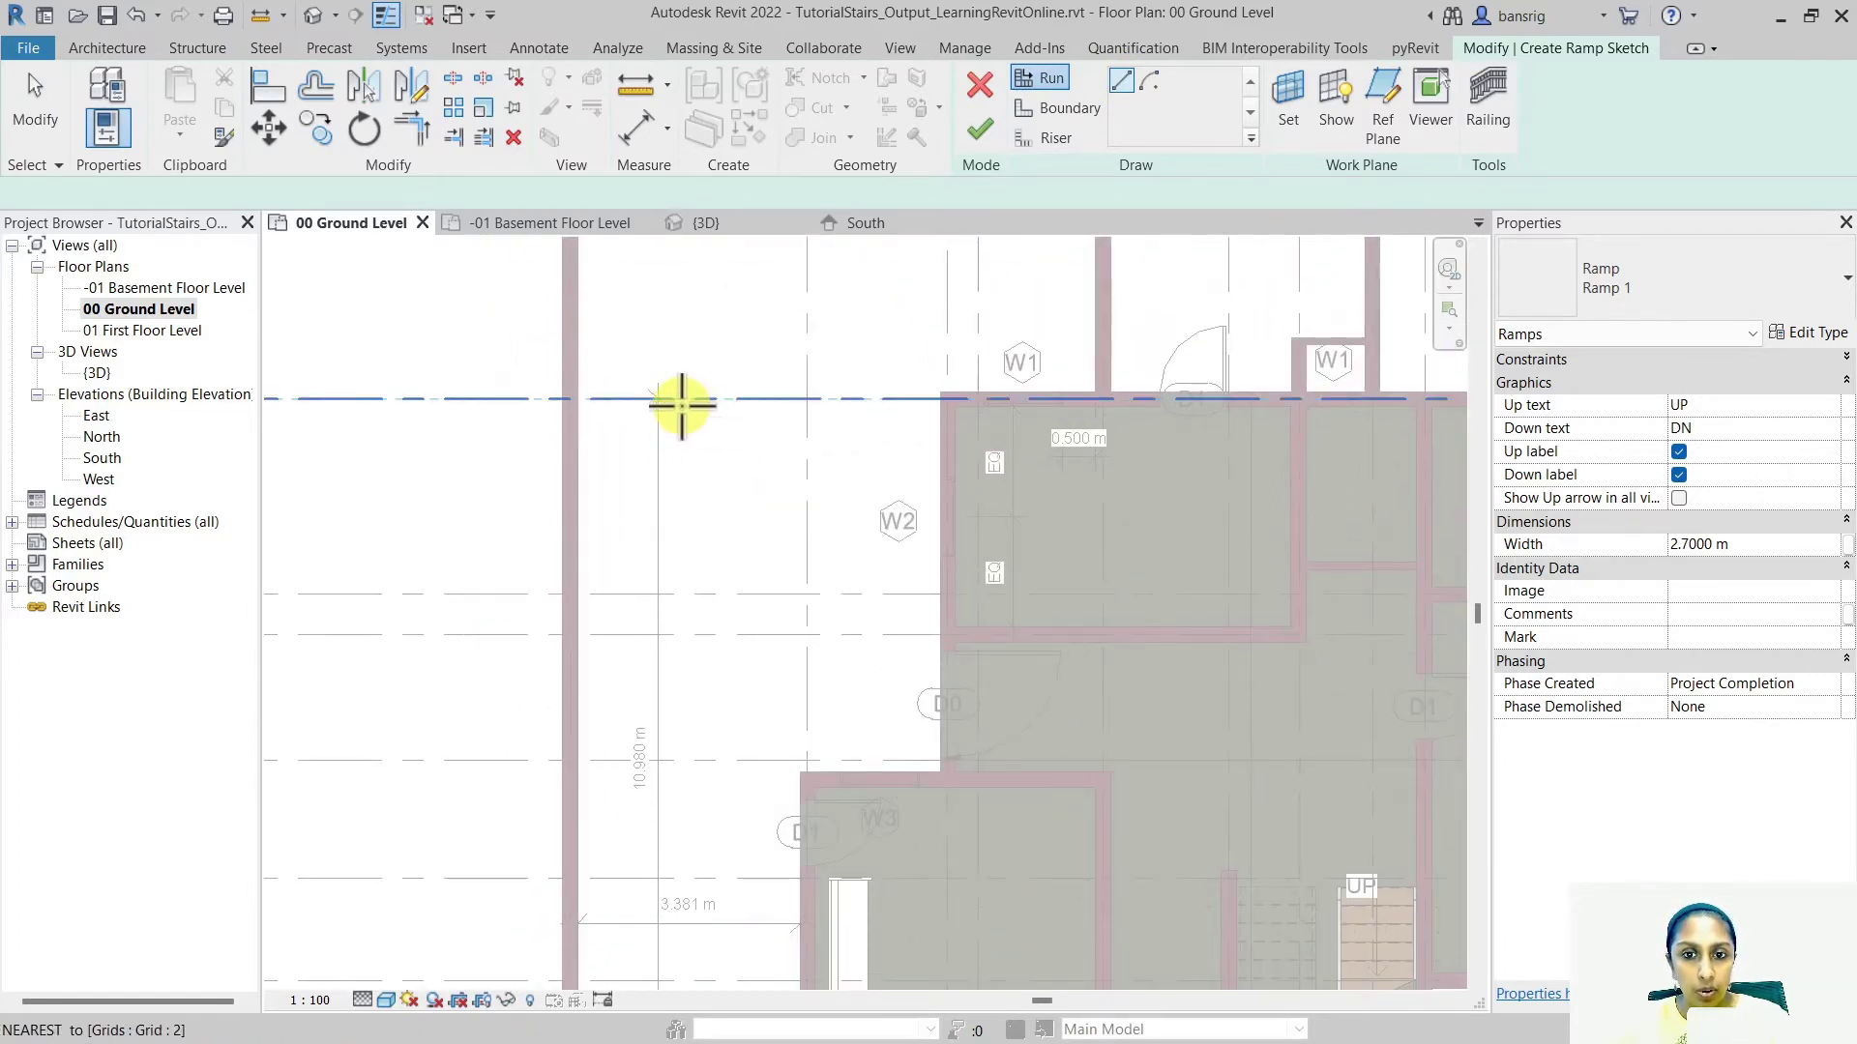
pyautogui.click(681, 399)
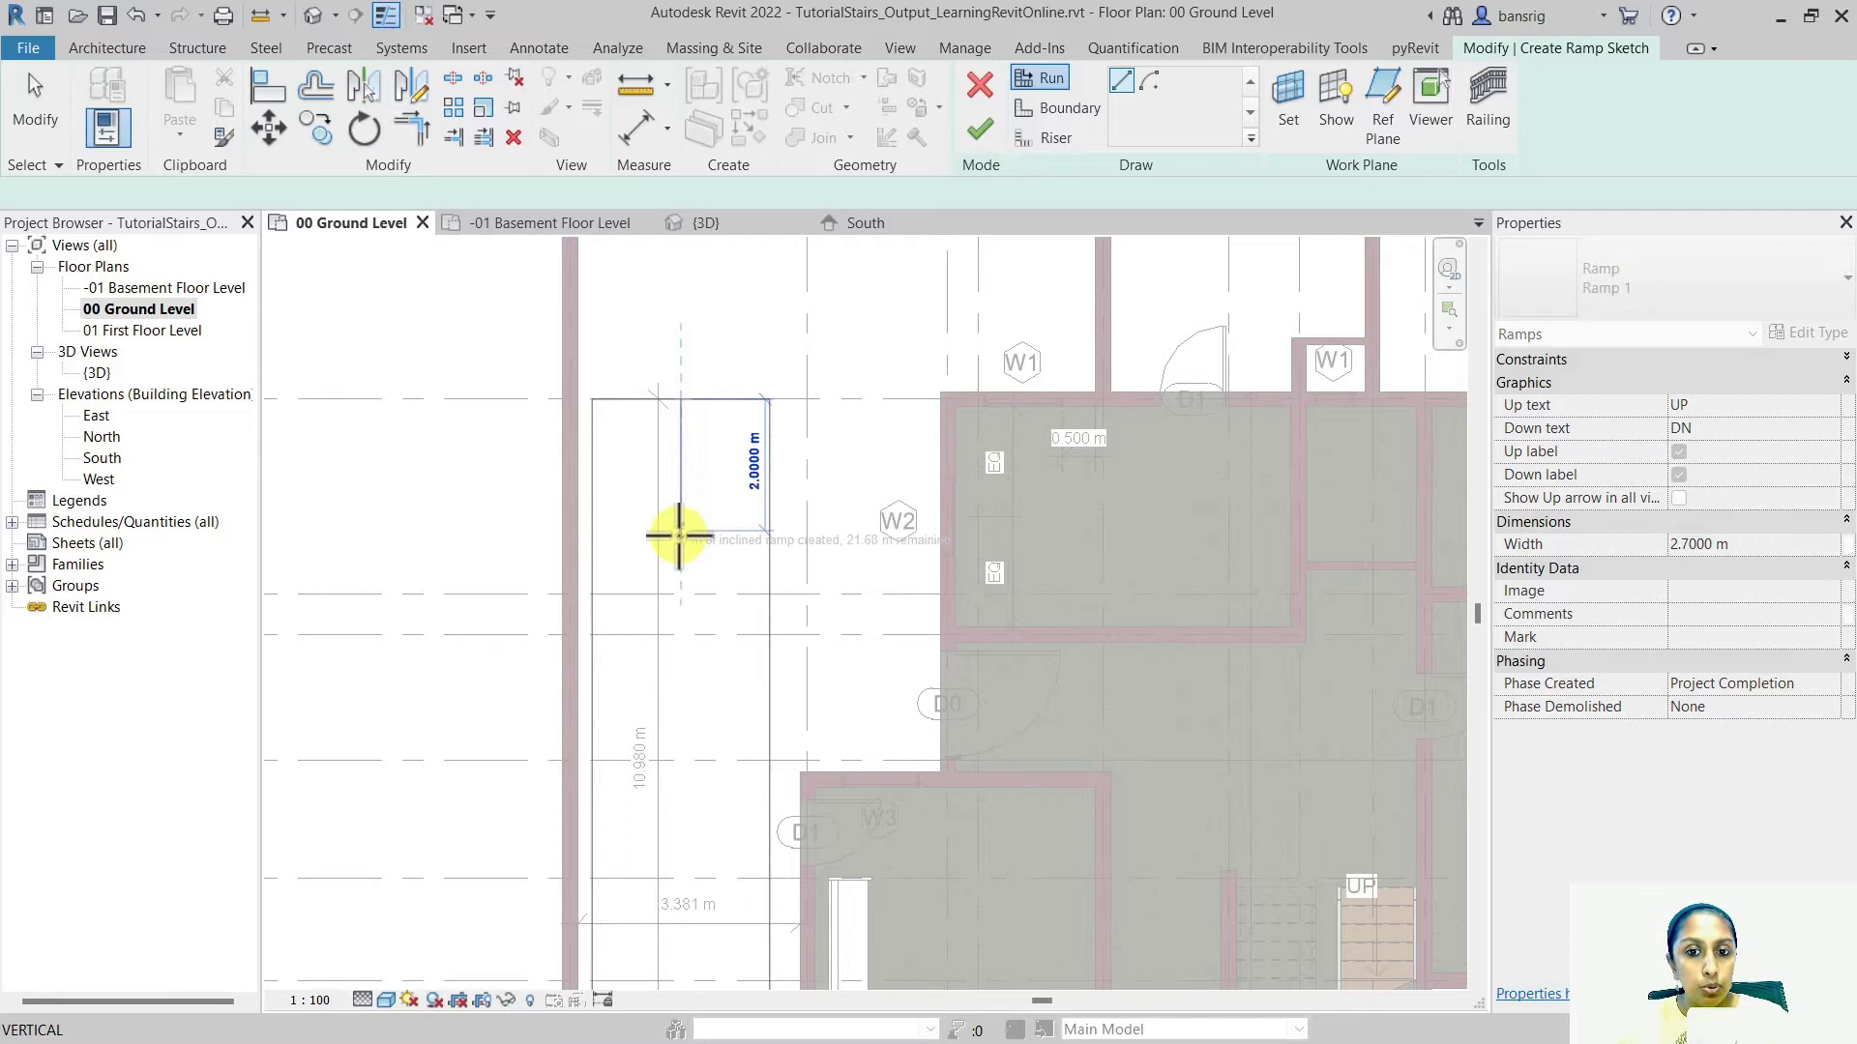
pyautogui.moveTo(680, 496); pyautogui.dragTo(678, 437, button='middle')
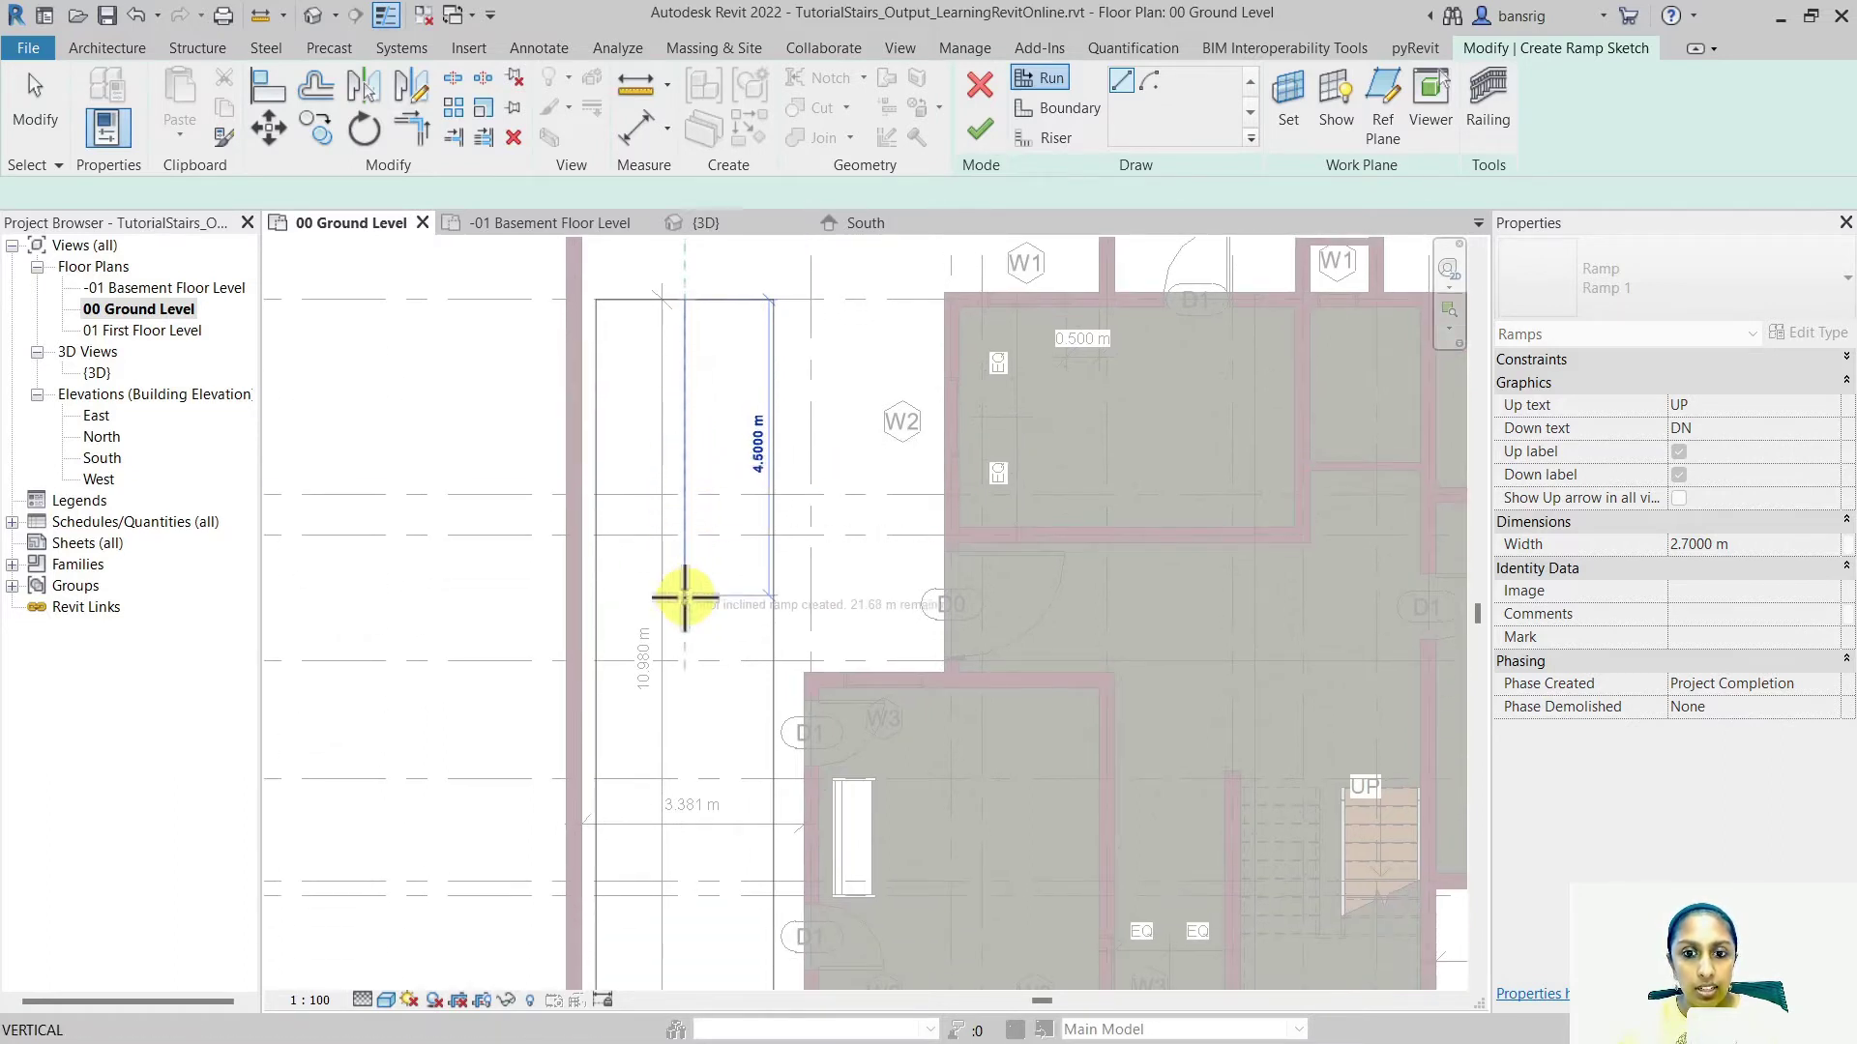
pyautogui.scroll(4, 688, 593)
pyautogui.scroll(3, 689, 600)
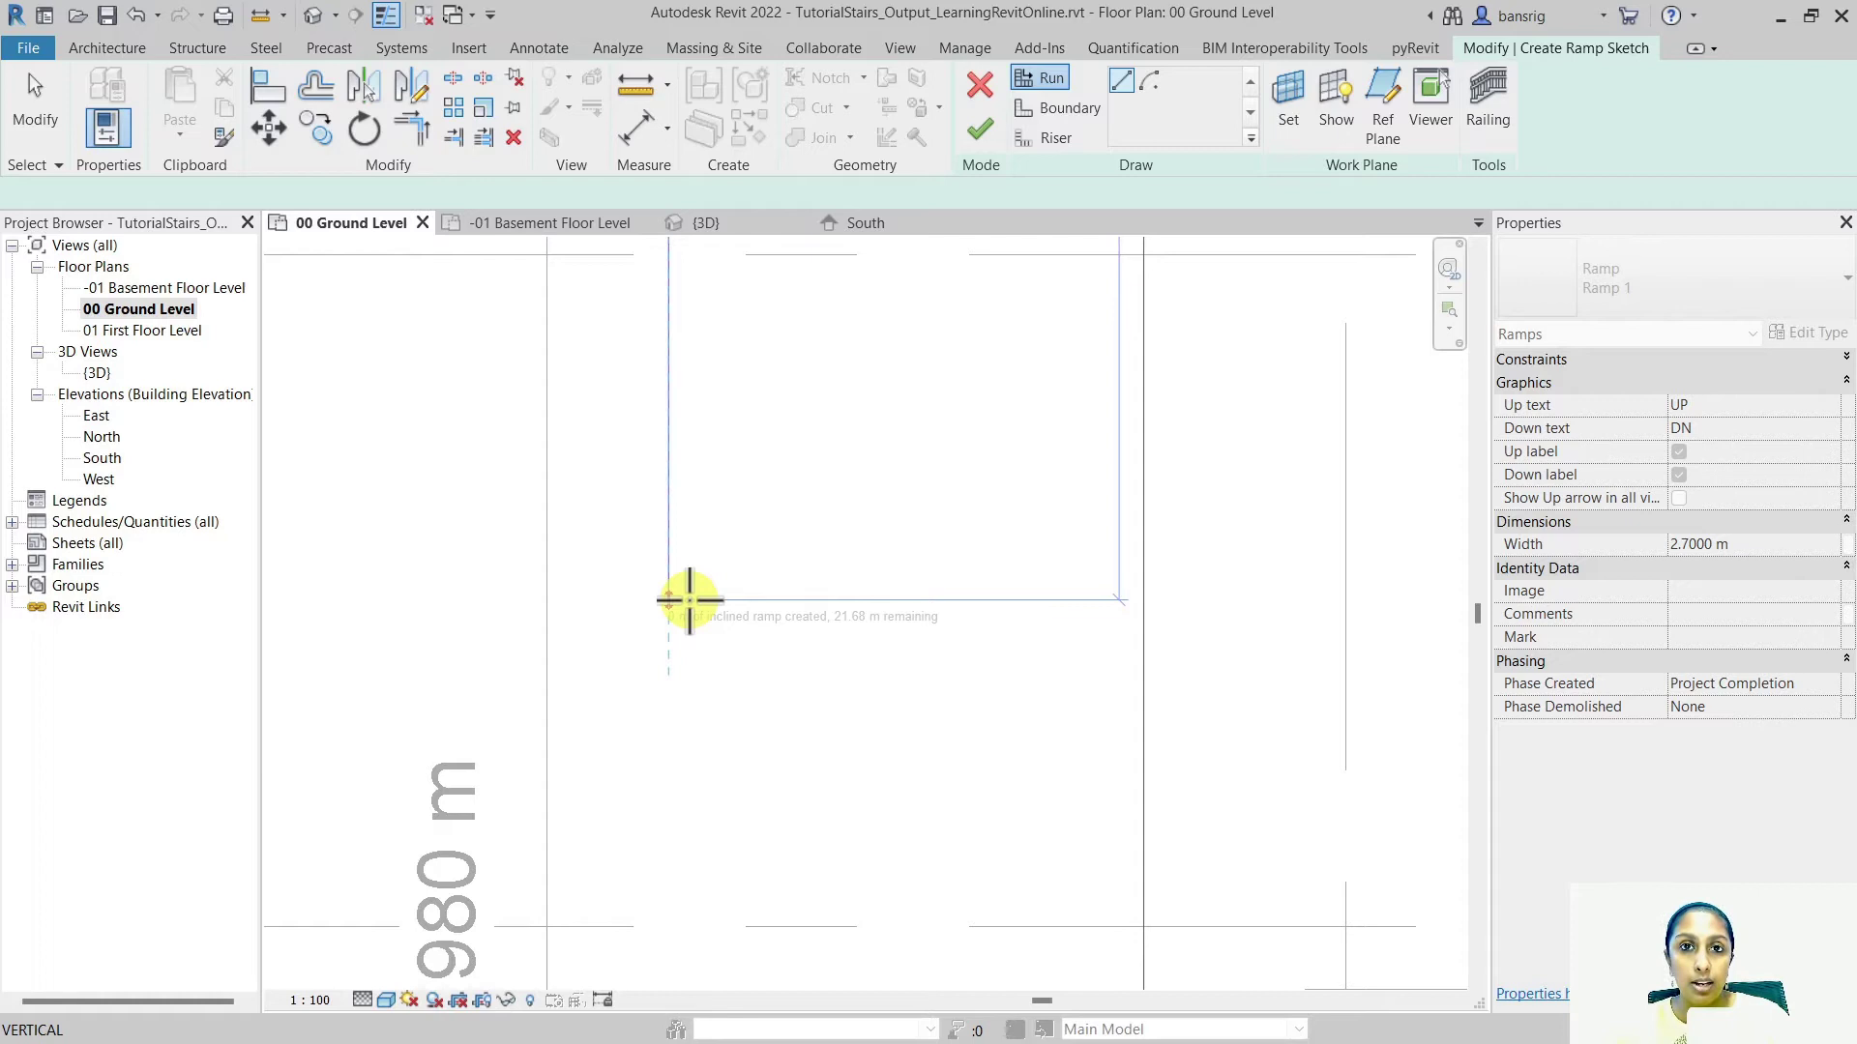
pyautogui.scroll(-3, 689, 600)
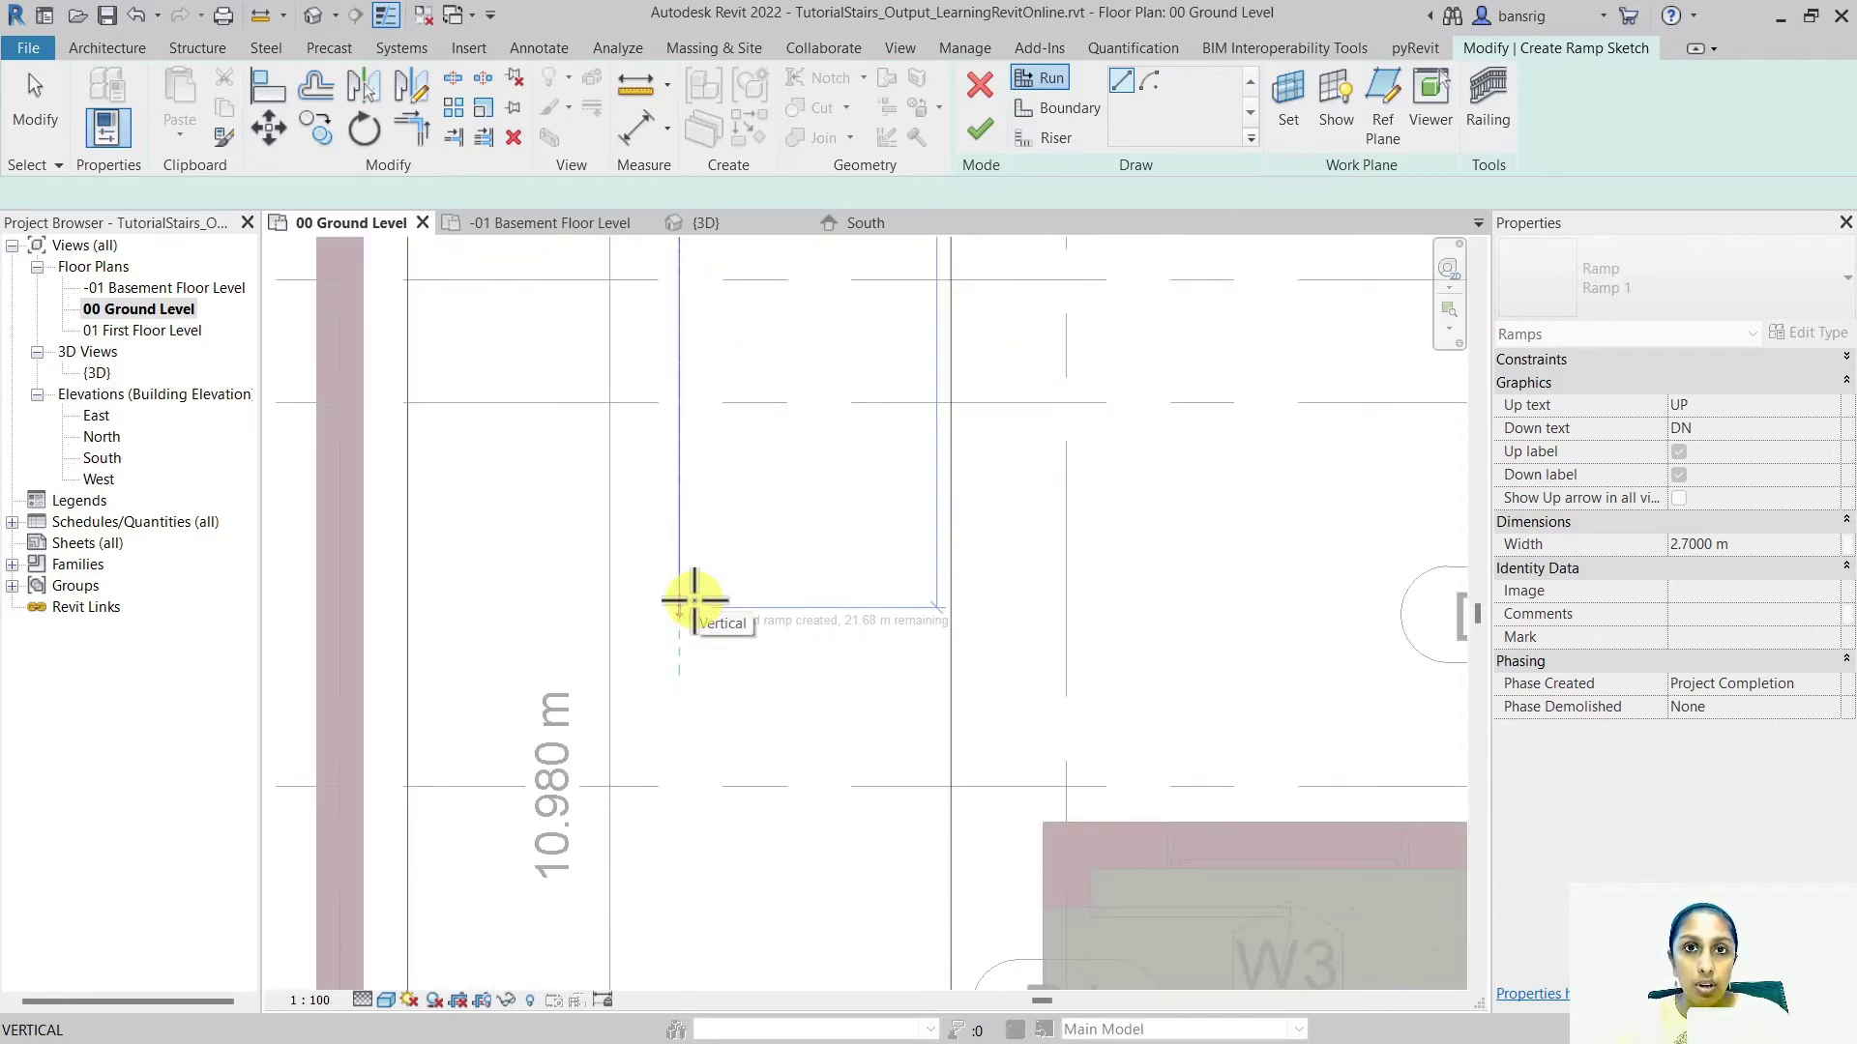
pyautogui.scroll(-5, 693, 600)
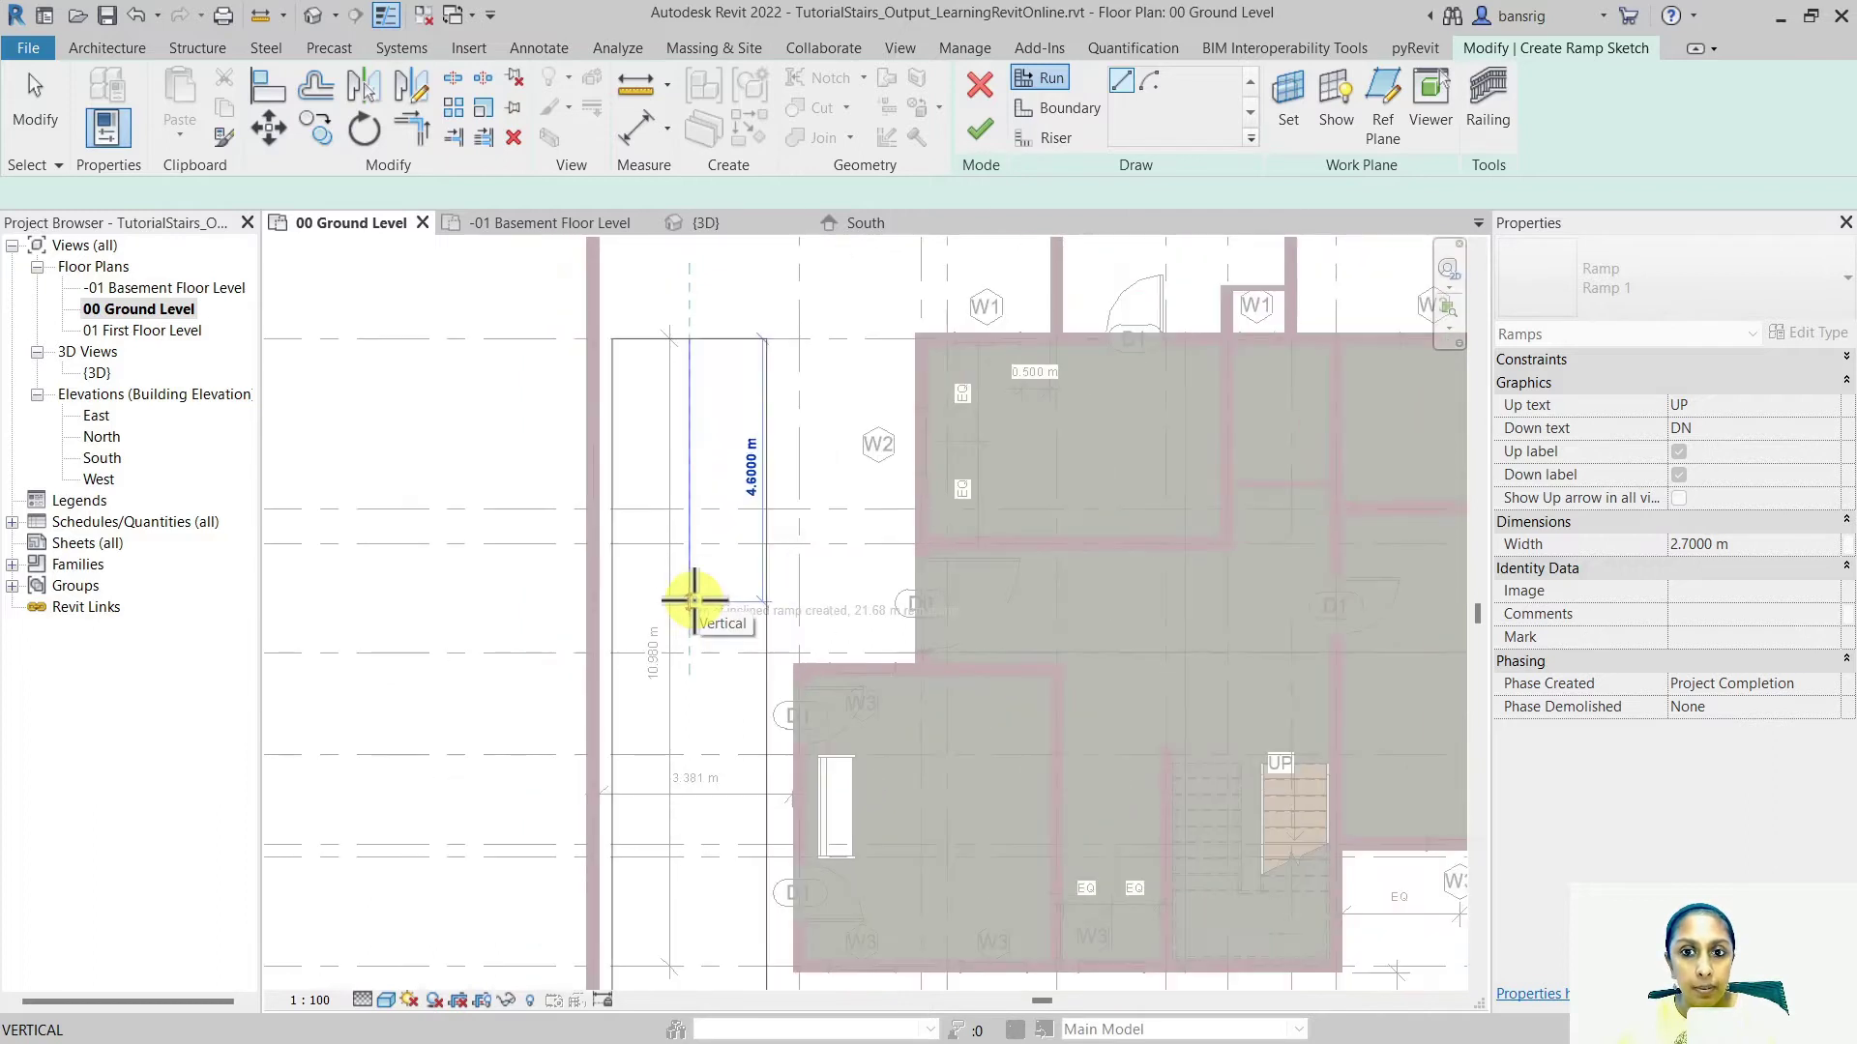
pyautogui.moveTo(676, 705); pyautogui.dragTo(679, 490, button='middle')
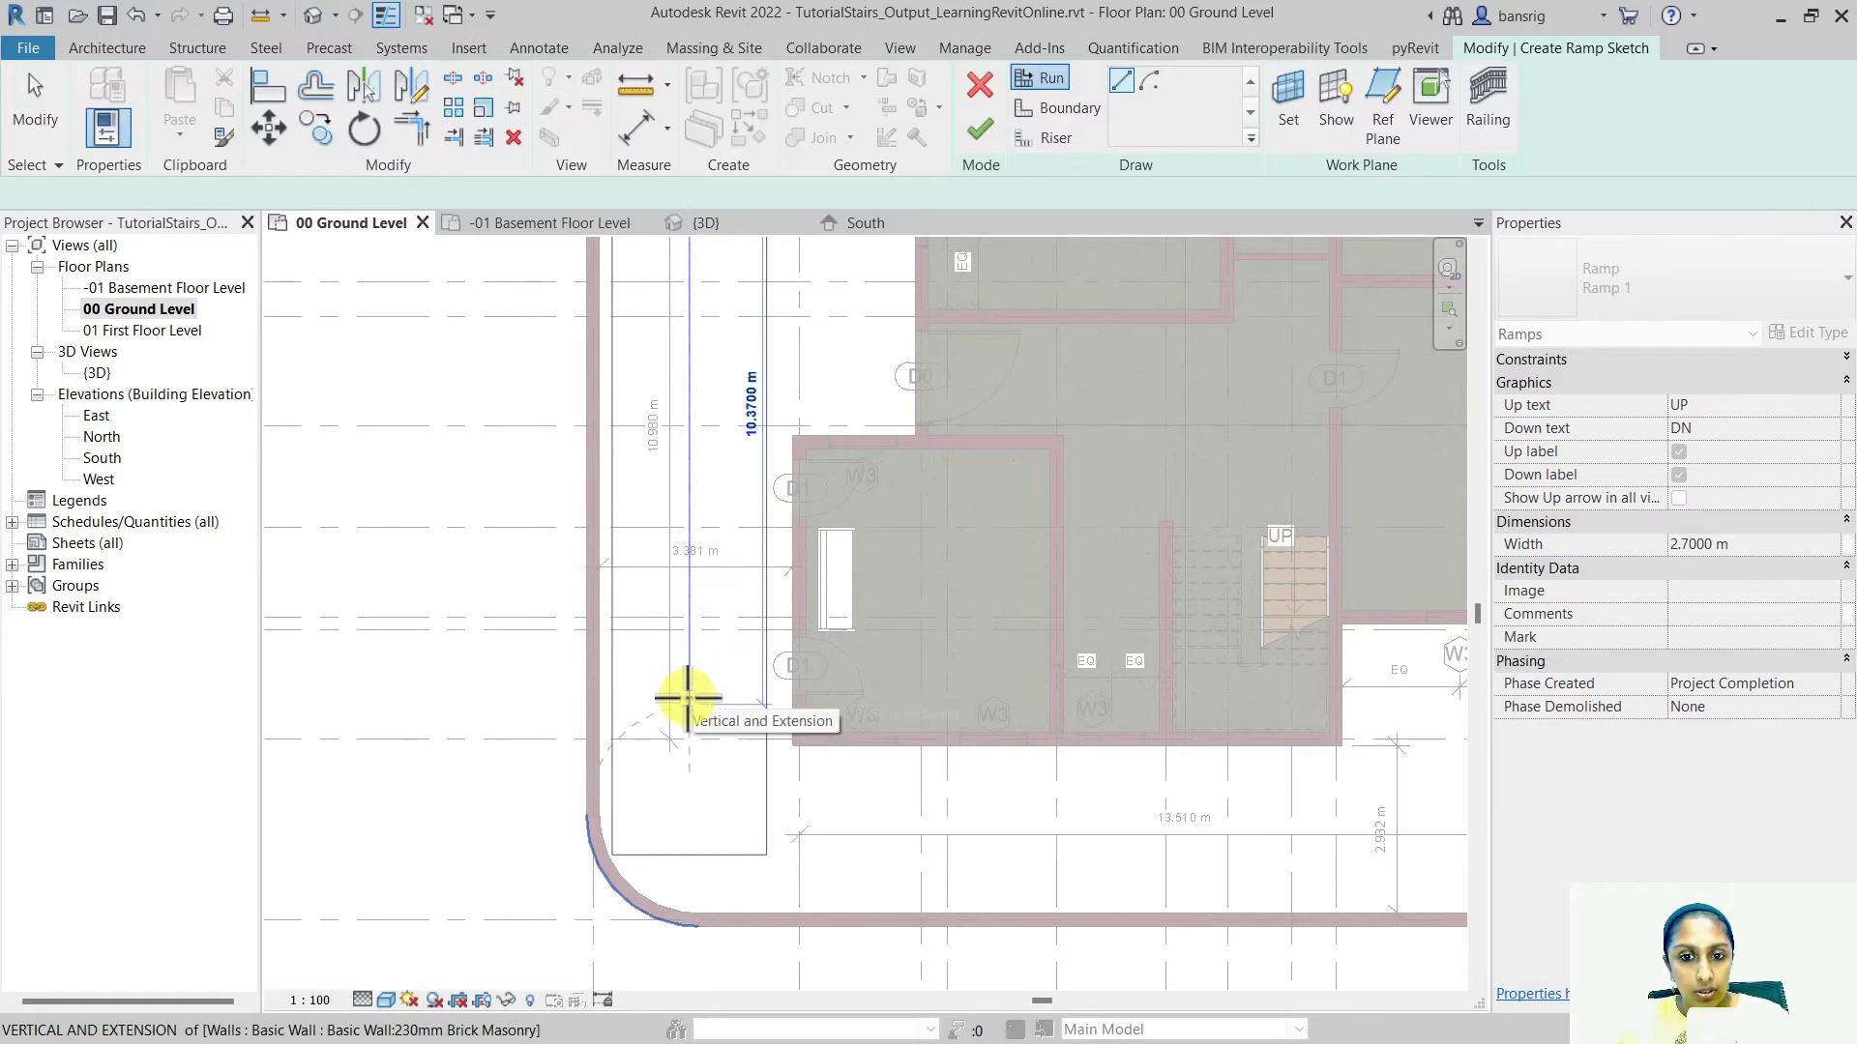
pyautogui.click(688, 696)
# Sketch the second run along the south wall until 0 m remains, totalling 21.68 m
pyautogui.scroll(3, 619, 740)
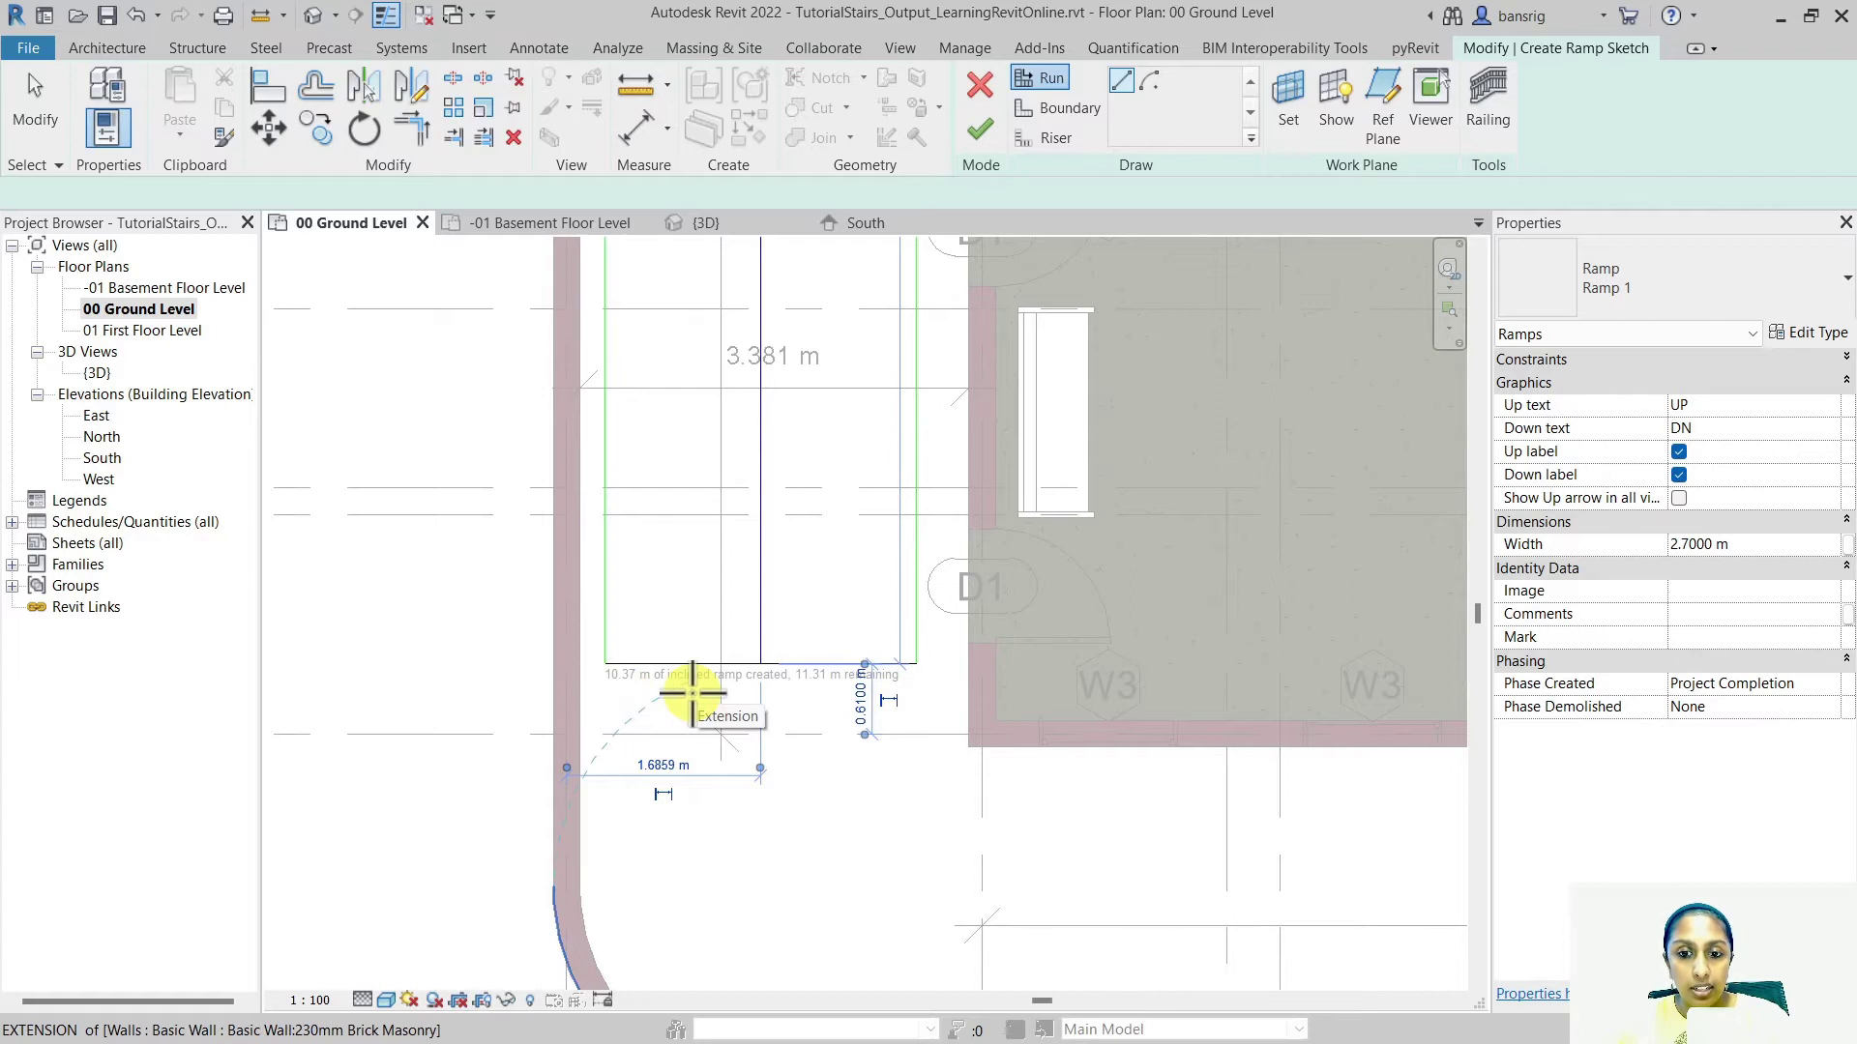
pyautogui.scroll(-2, 830, 685)
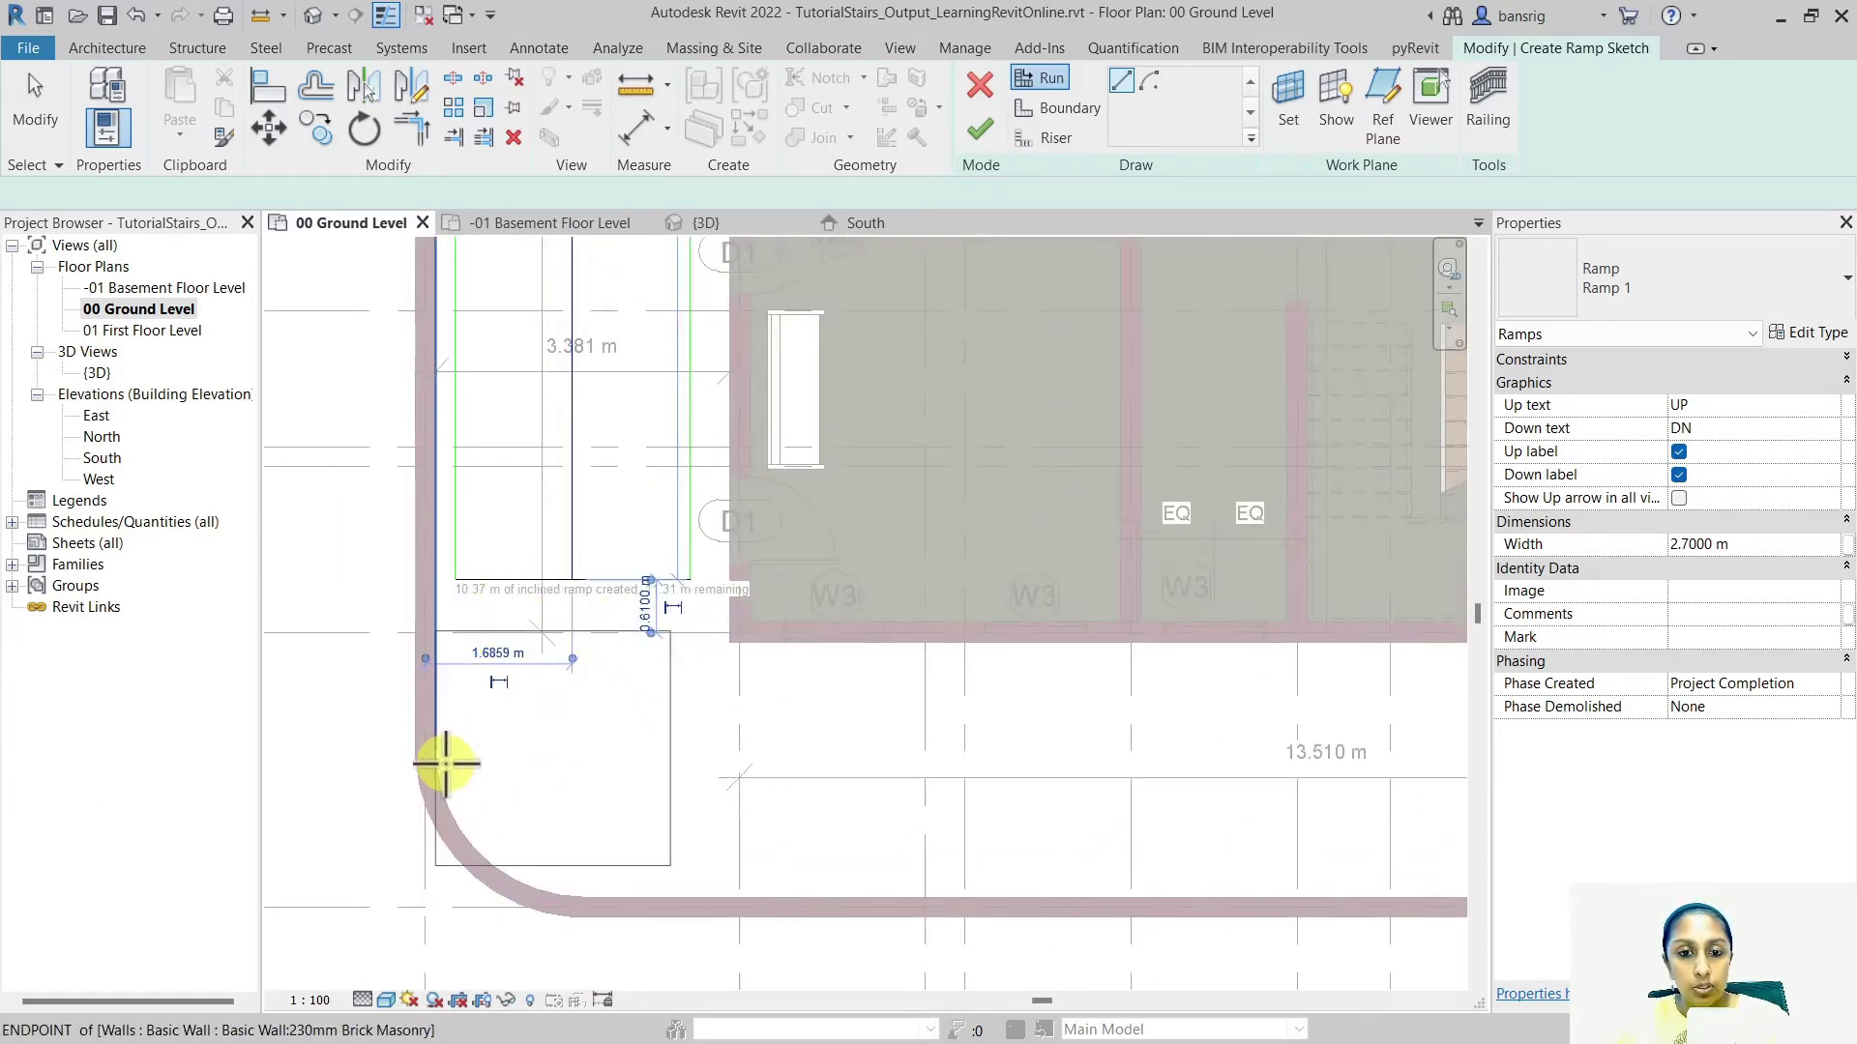
pyautogui.click(743, 767)
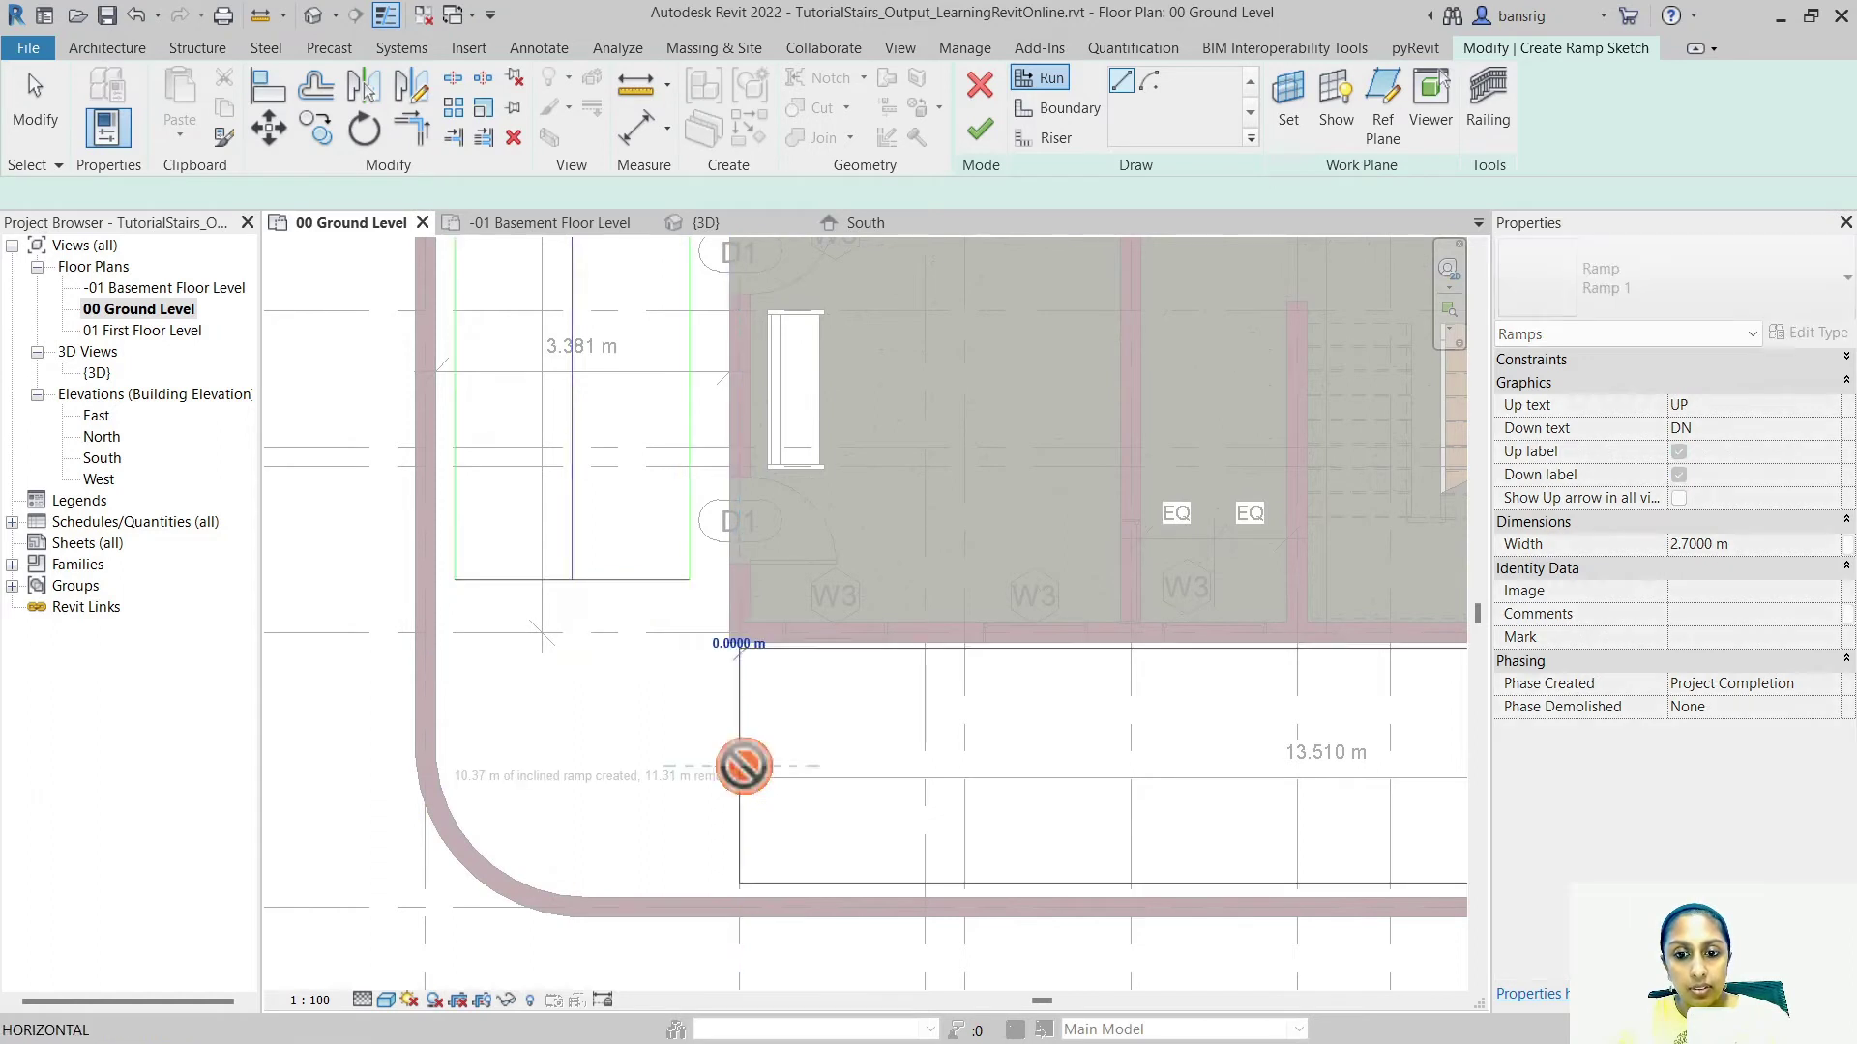
pyautogui.scroll(-2, 1064, 773)
pyautogui.moveTo(1181, 774); pyautogui.dragTo(898, 777, button='middle')
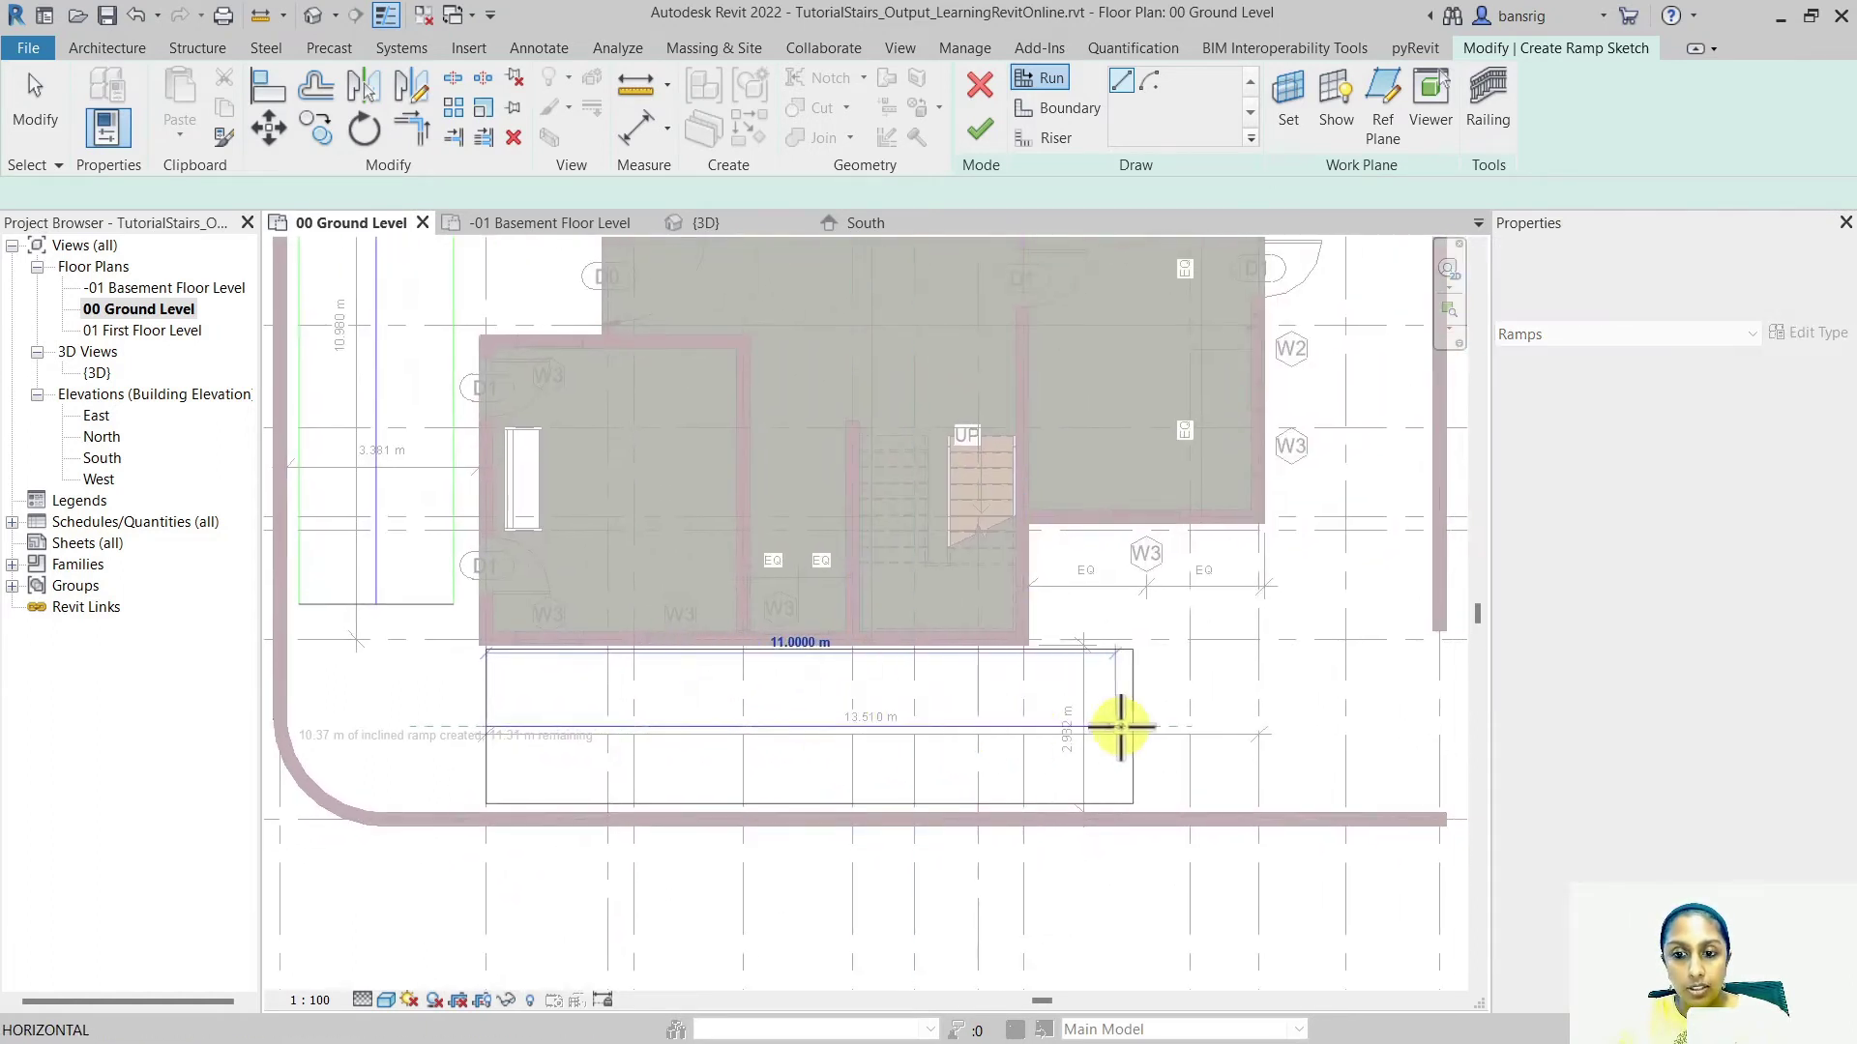
pyautogui.click(1243, 728)
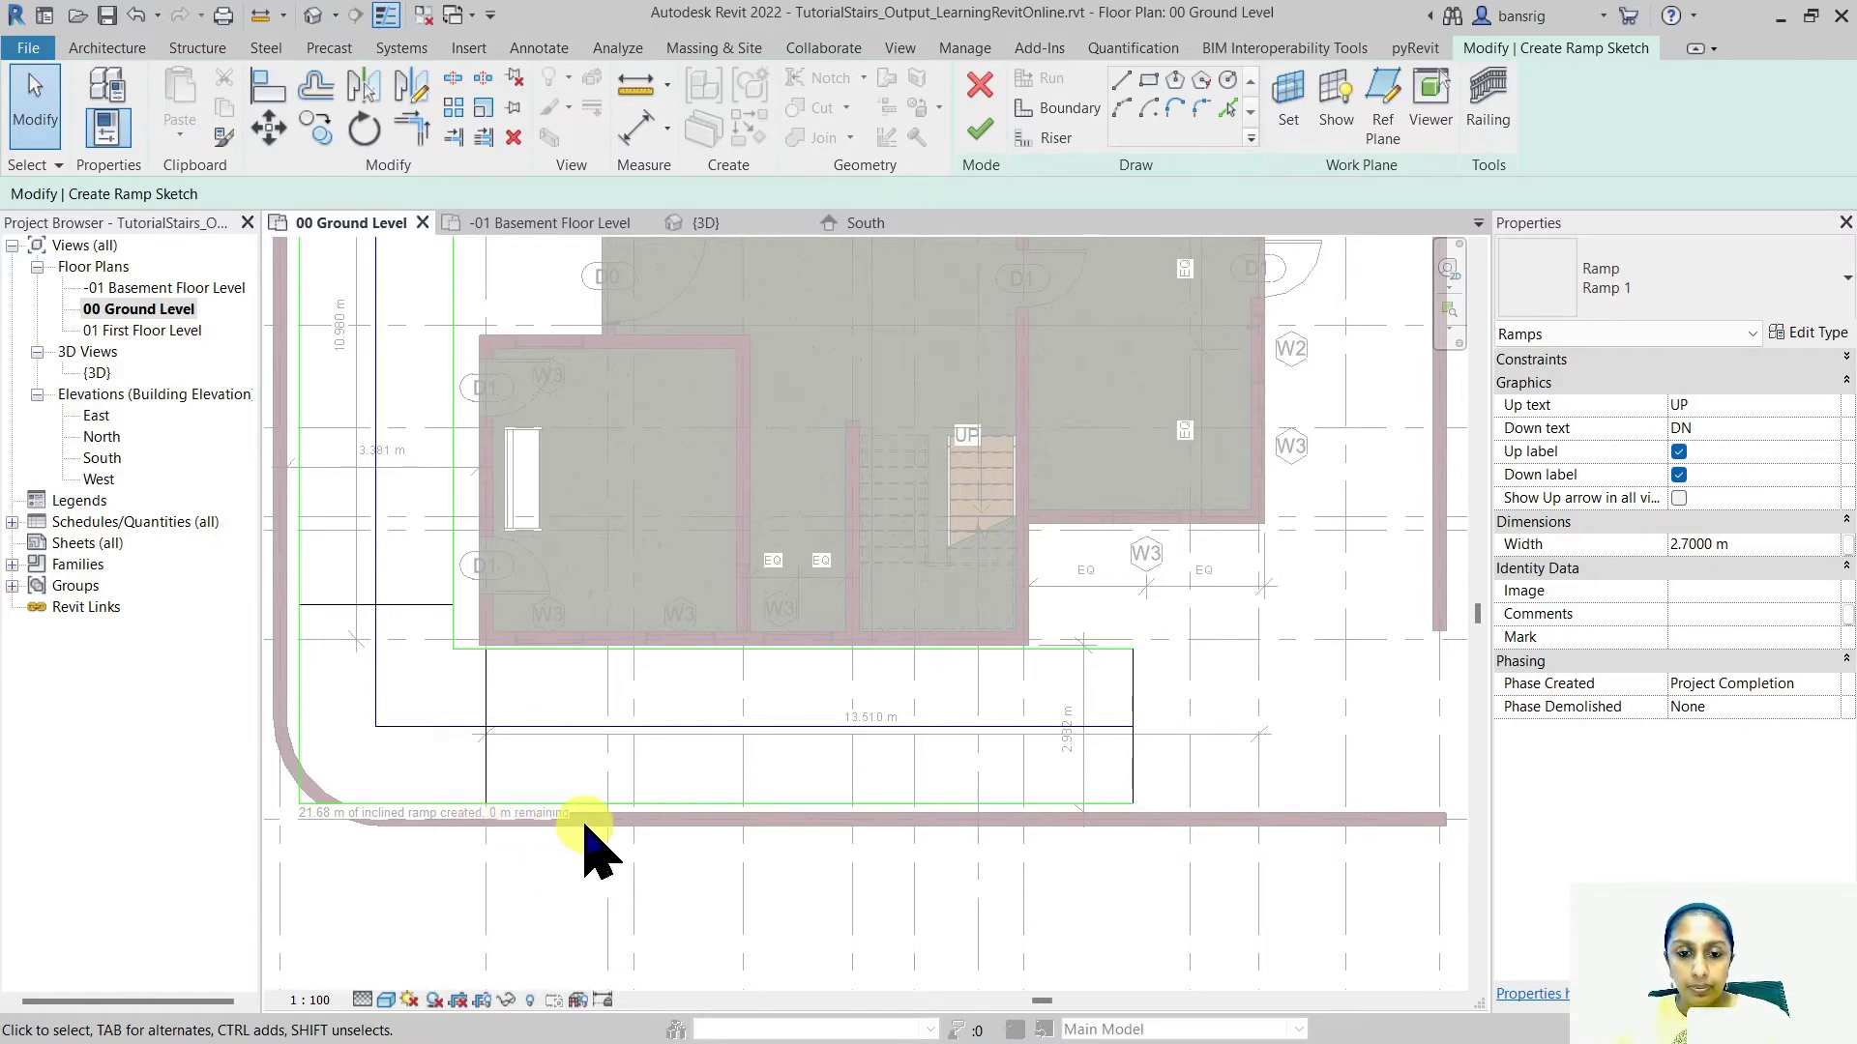
# Nudge the vertical run sketch line left and back right to check its placement
pyautogui.scroll(-2, 532, 849)
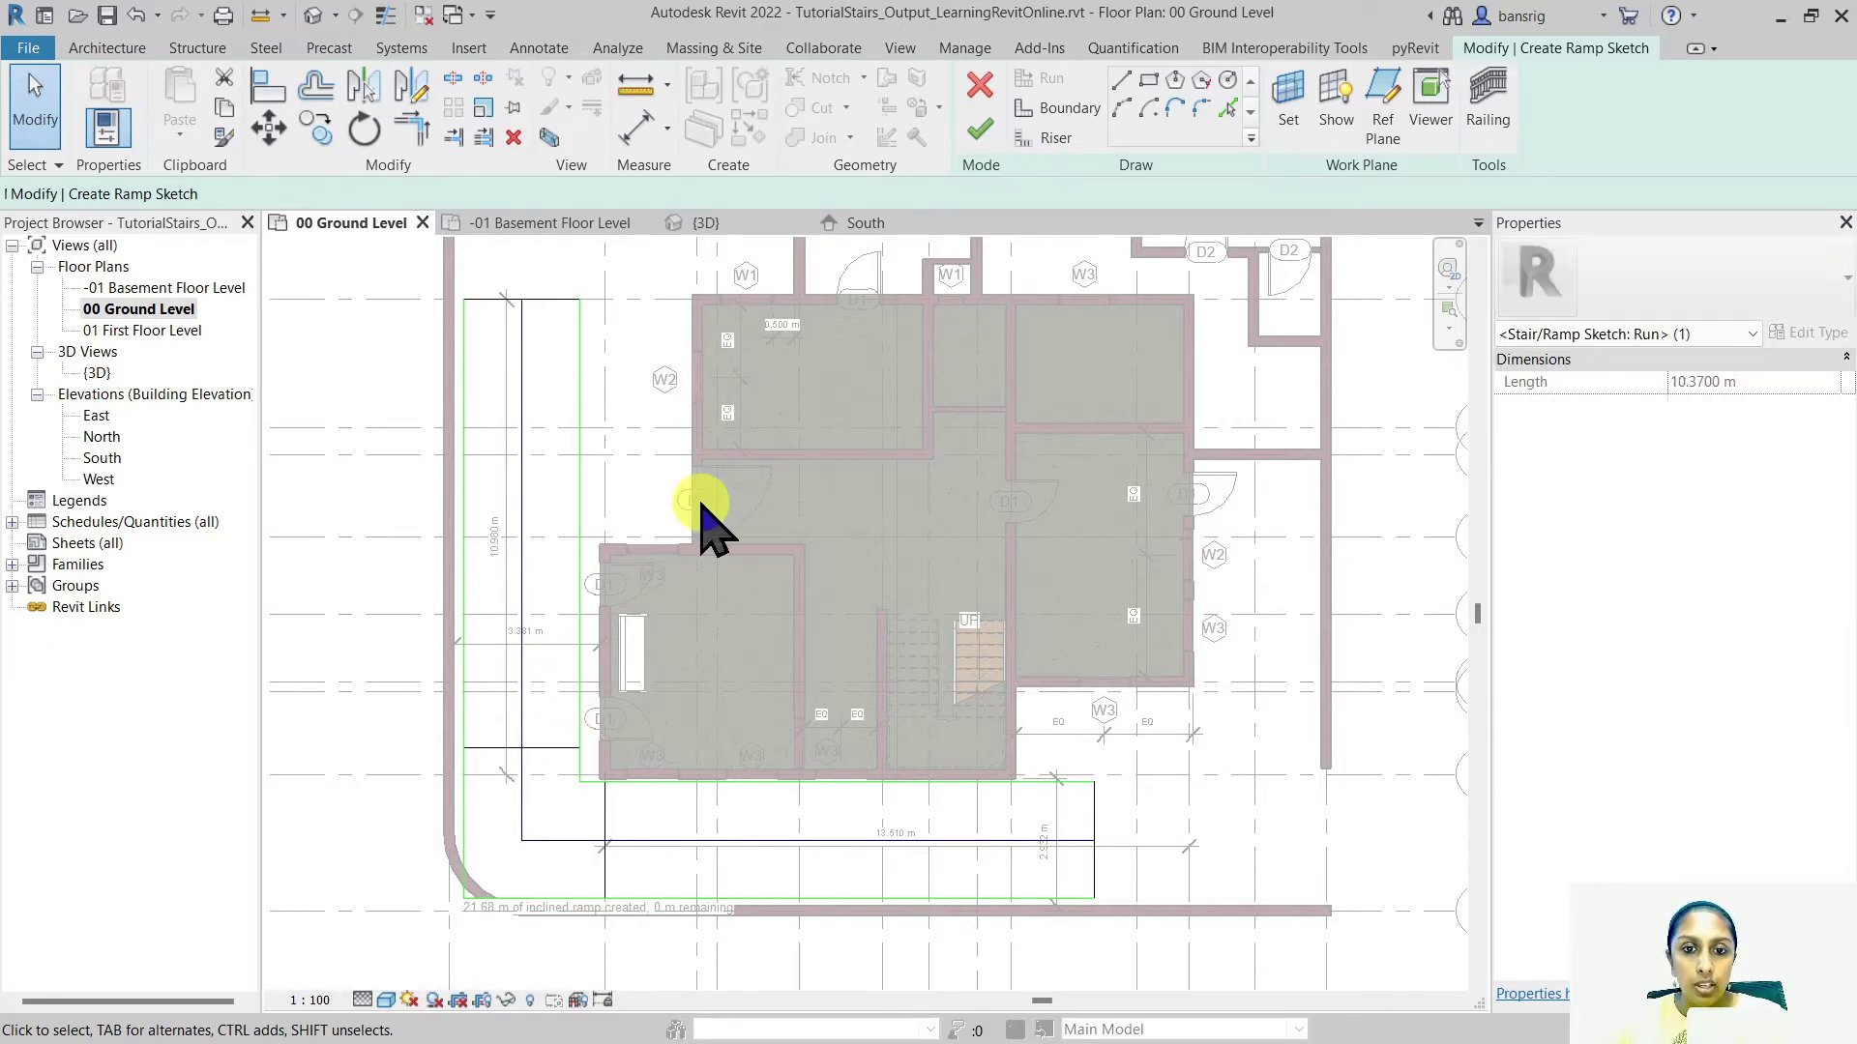
pyautogui.click(532, 481)
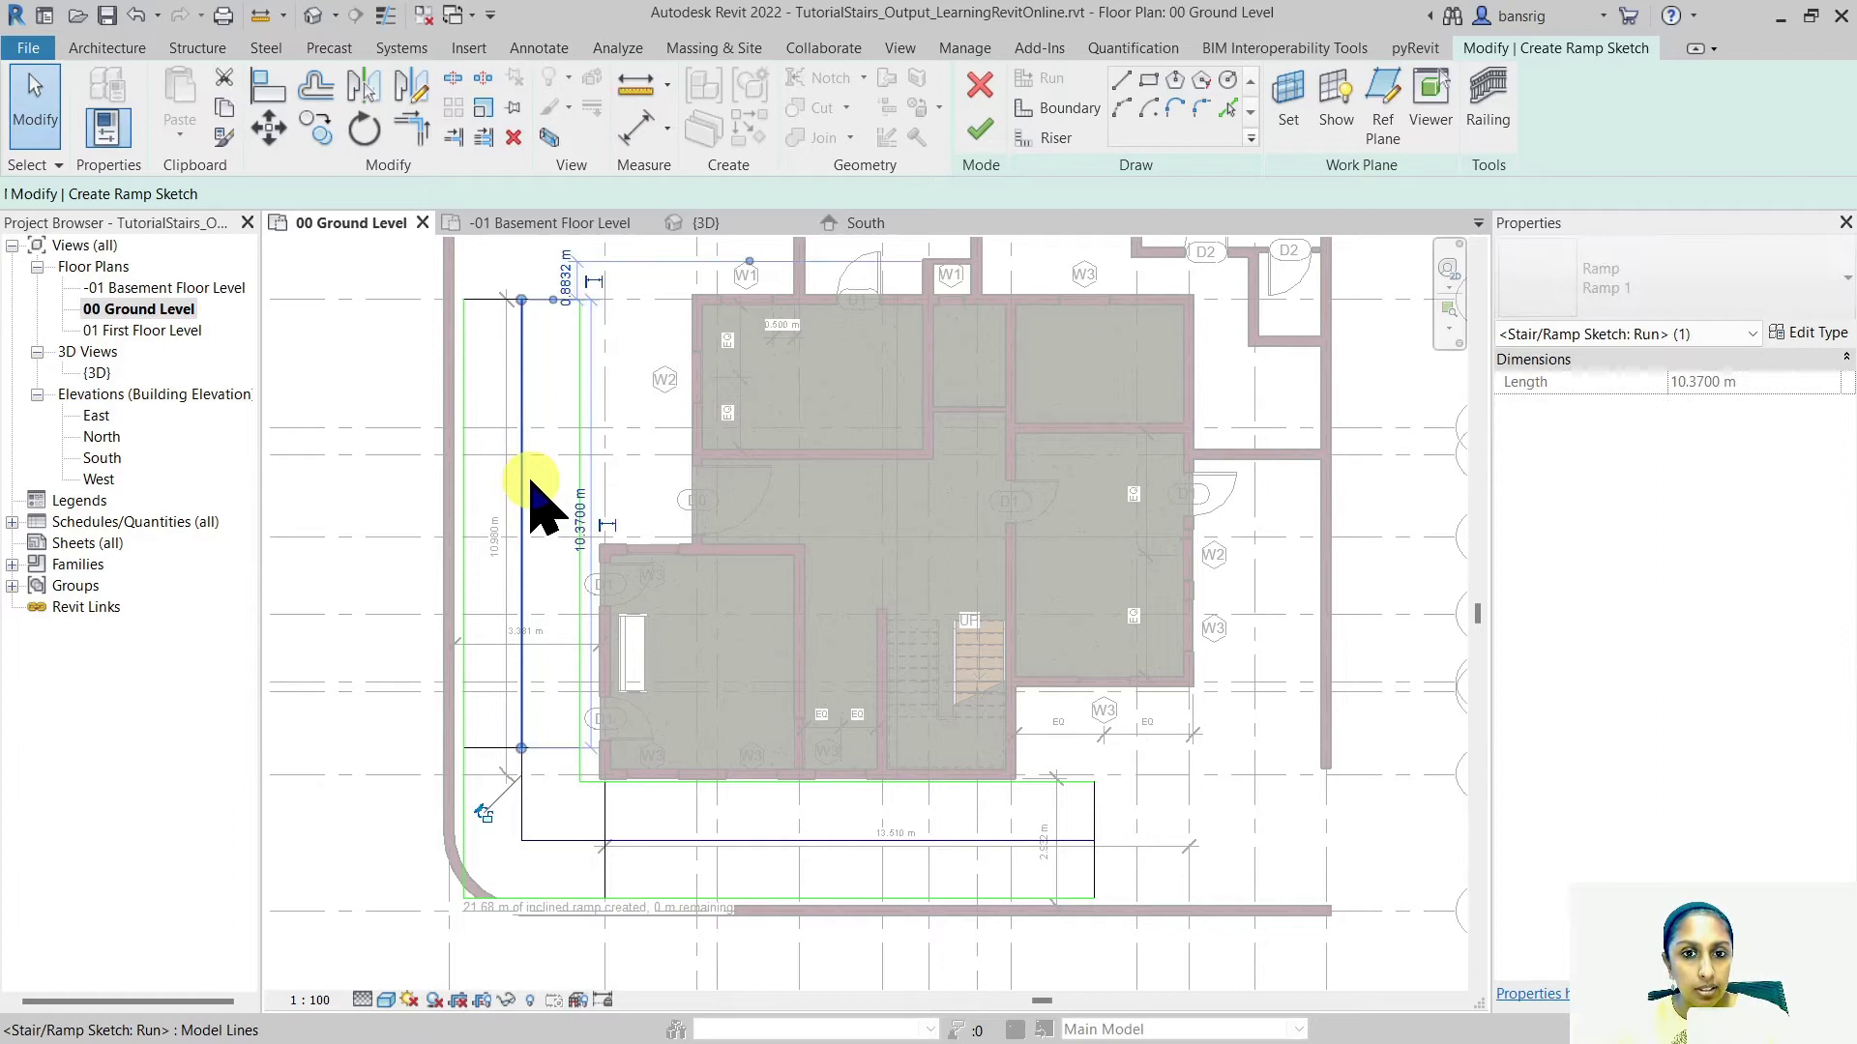
pyautogui.press('Left')
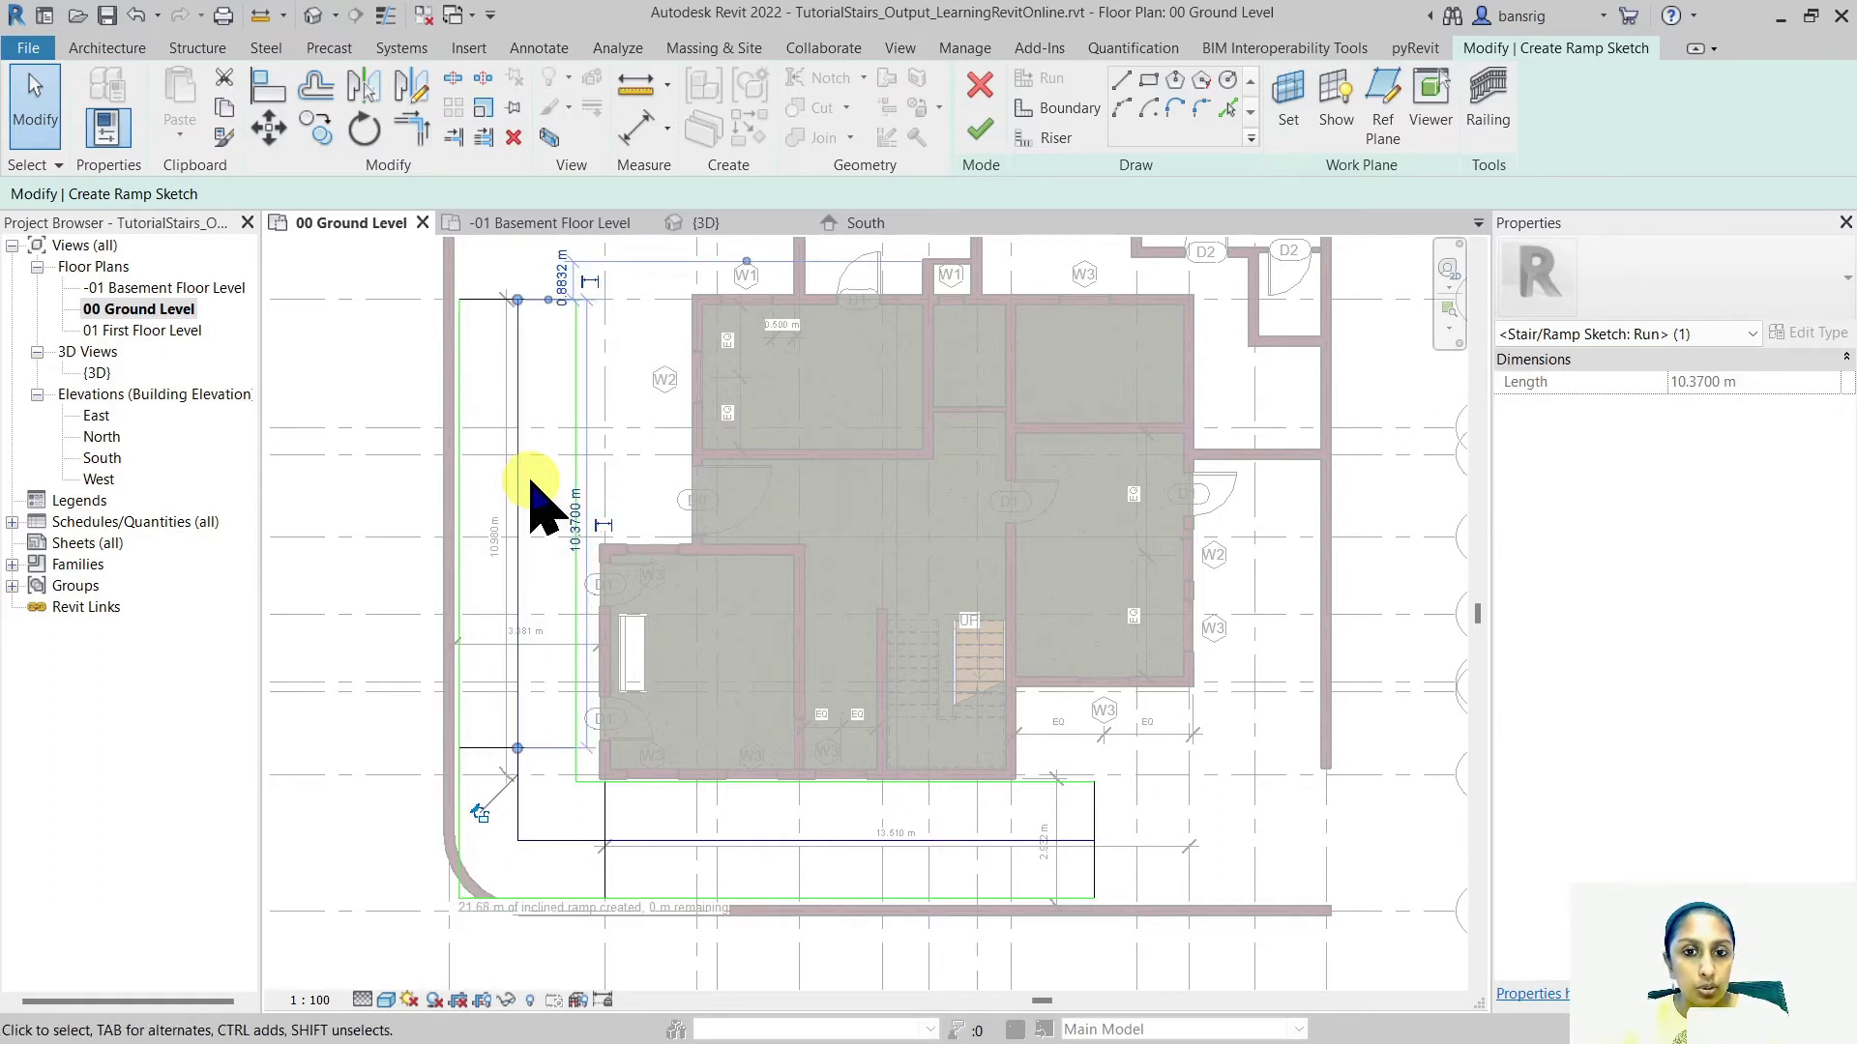
pyautogui.press('Right')
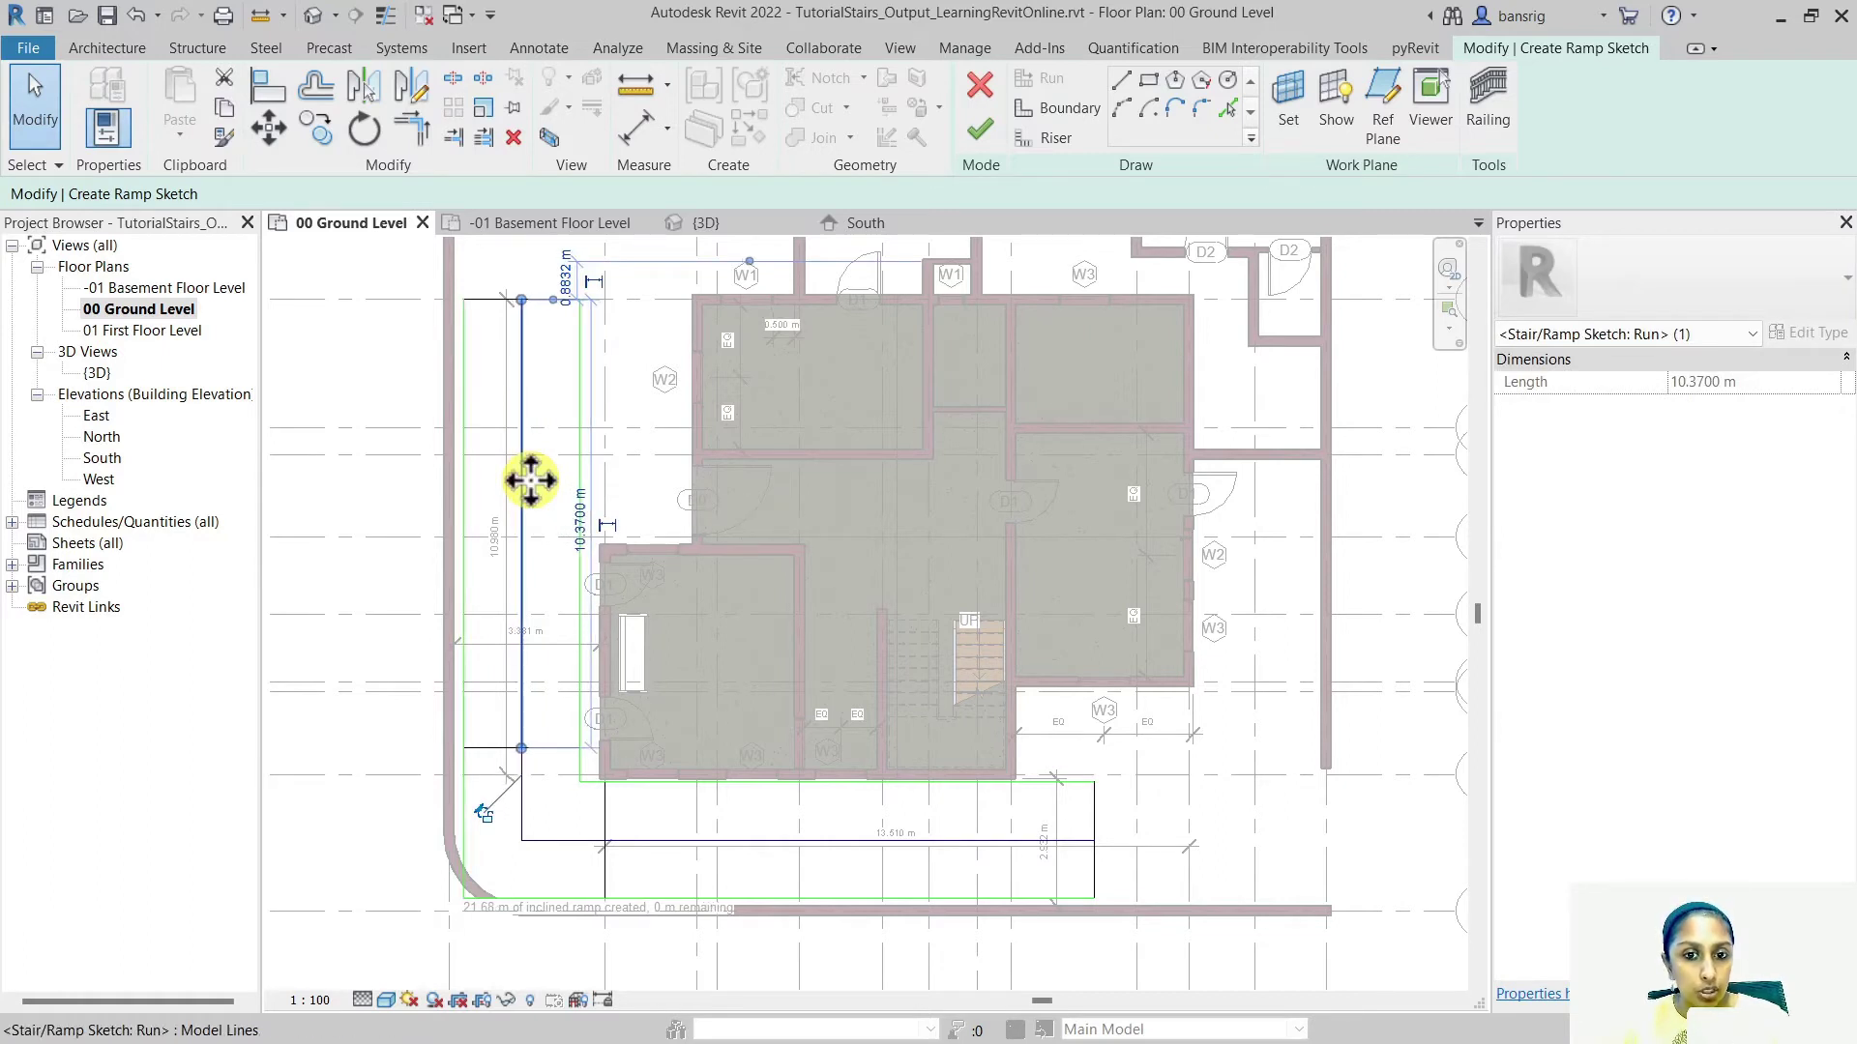
# Shift the lower horizontal run line slightly down toward the boundary wall
pyautogui.click(820, 841)
pyautogui.scroll(2, 850, 862)
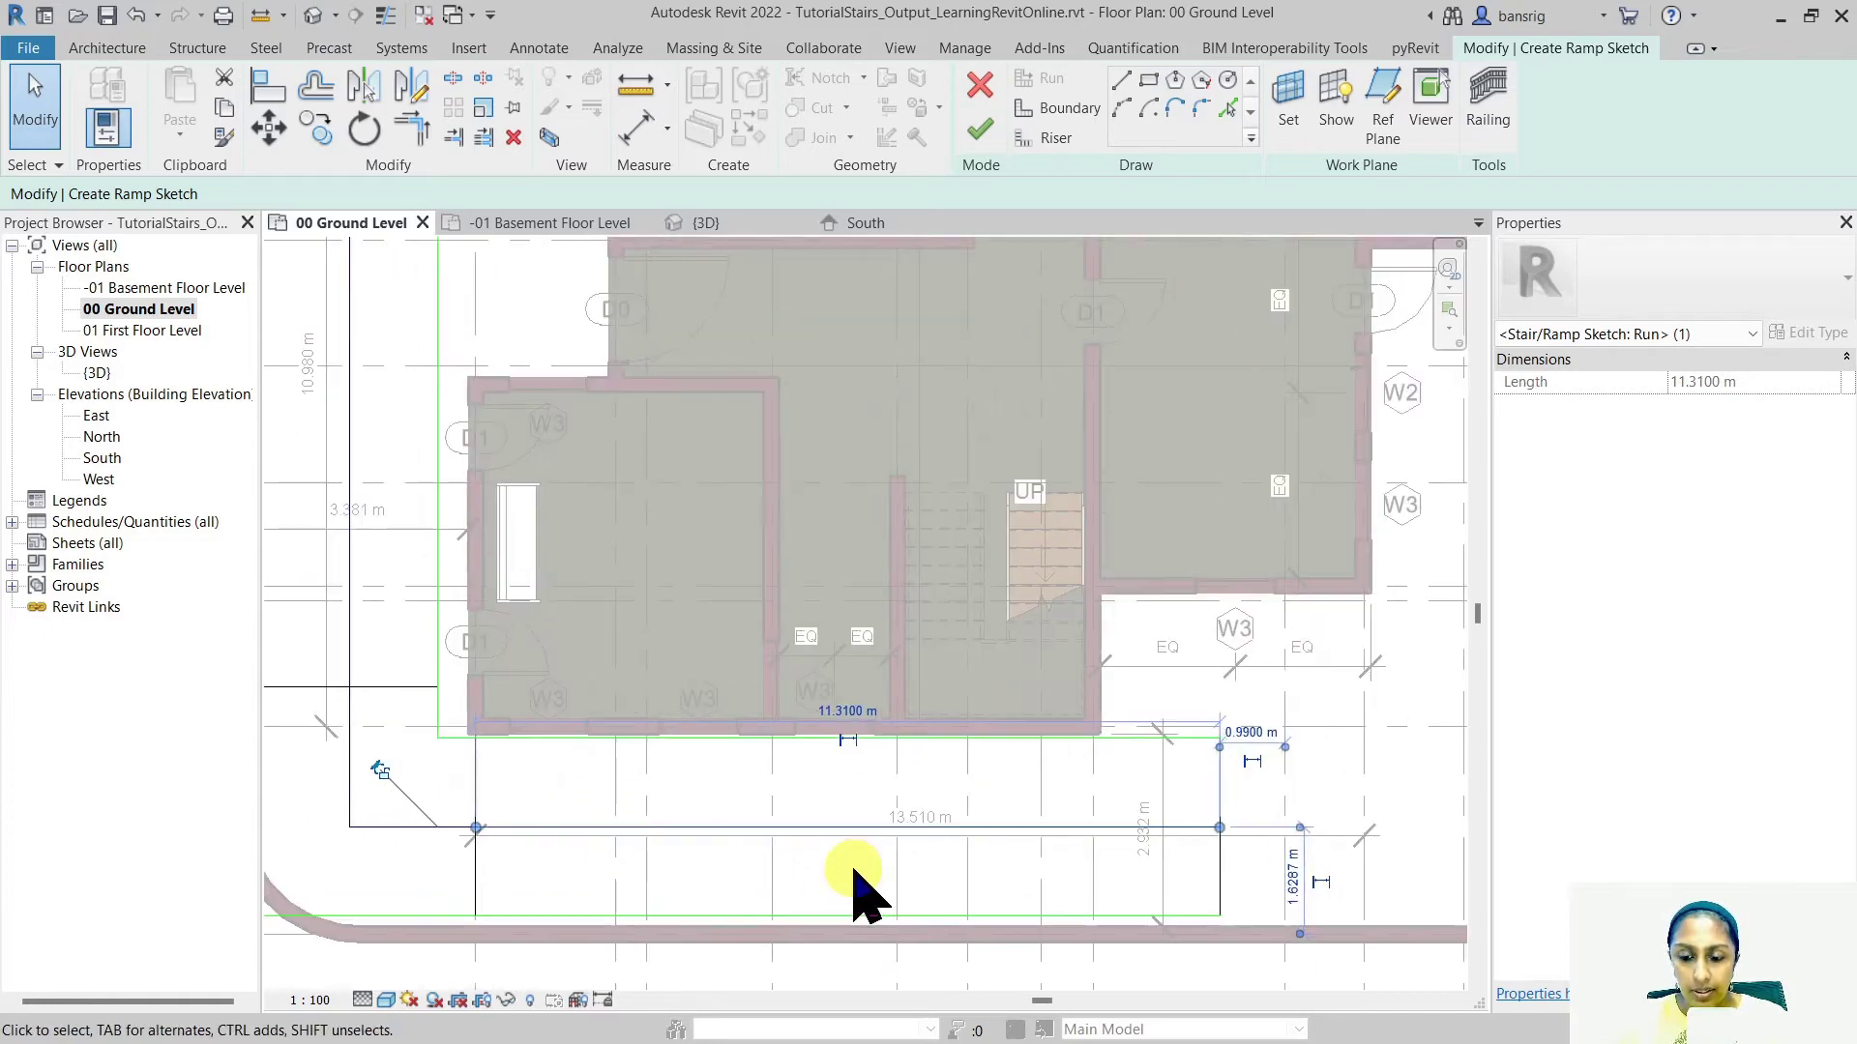
pyautogui.press('Down')
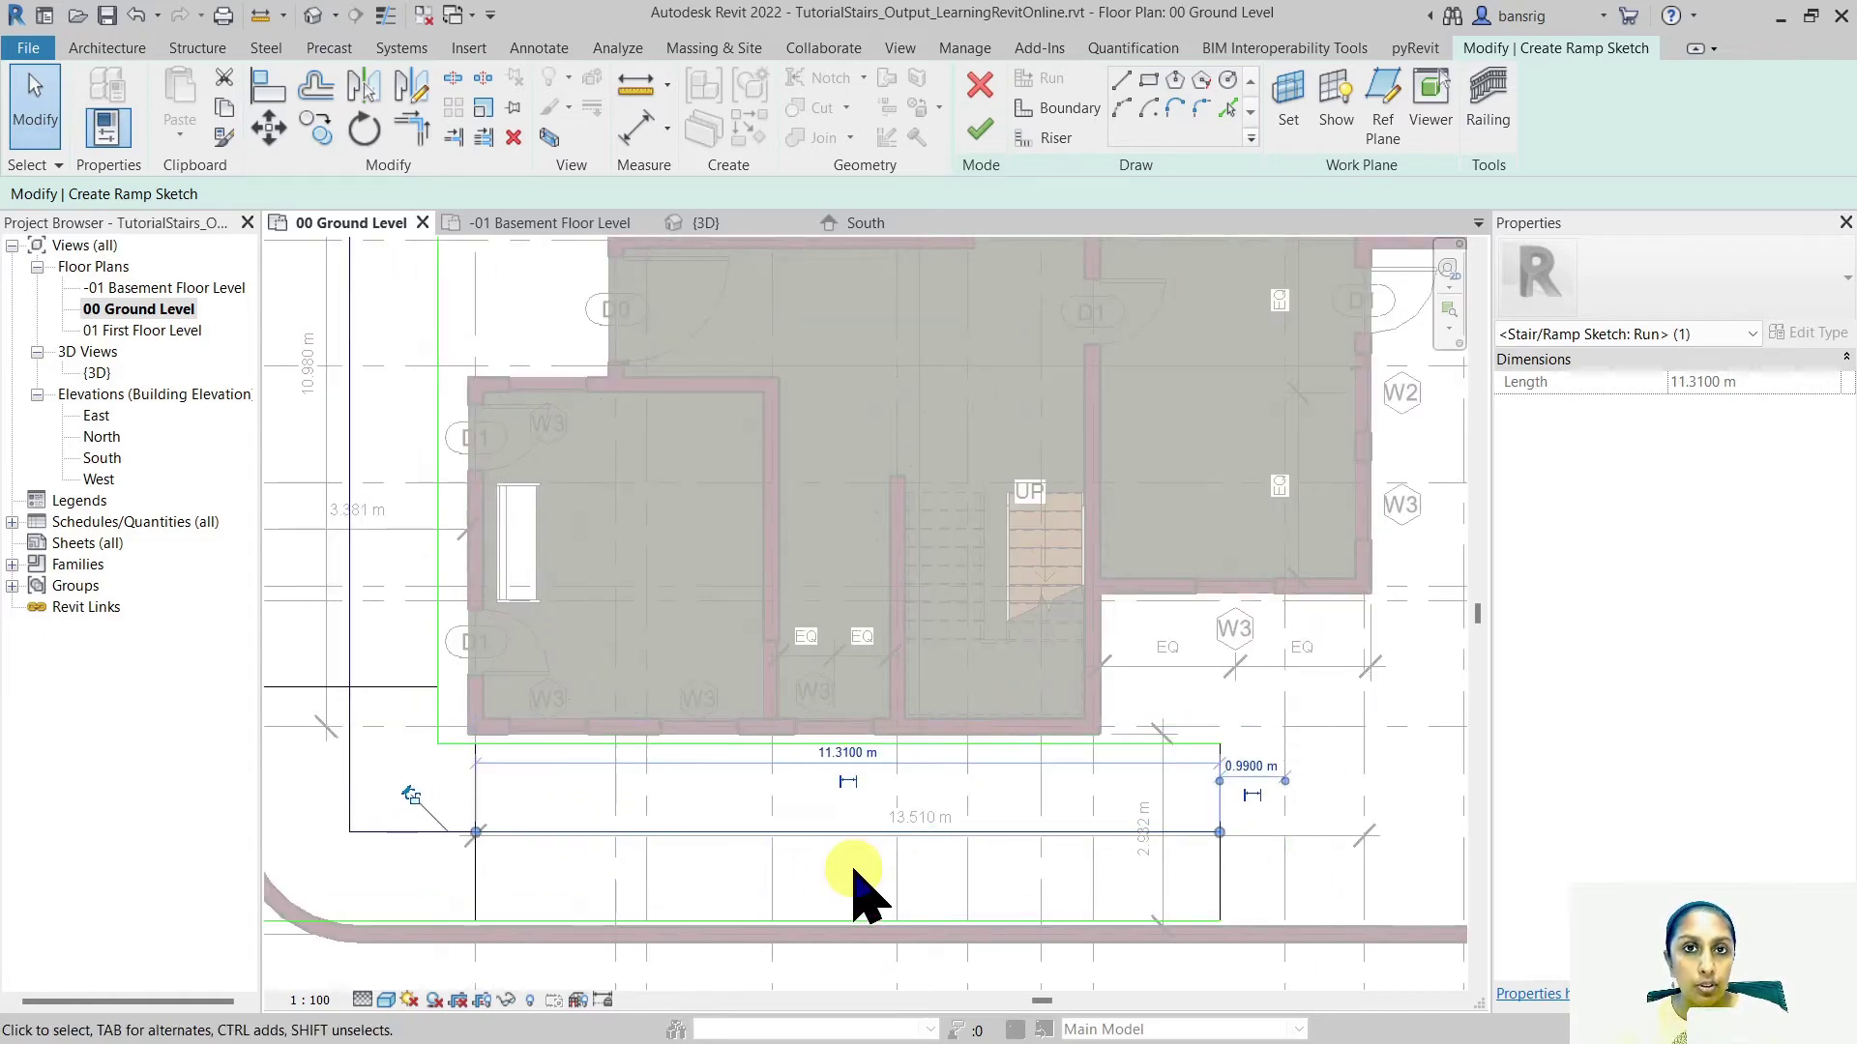
pyautogui.scroll(-2, 865, 870)
pyautogui.scroll(3, 375, 943)
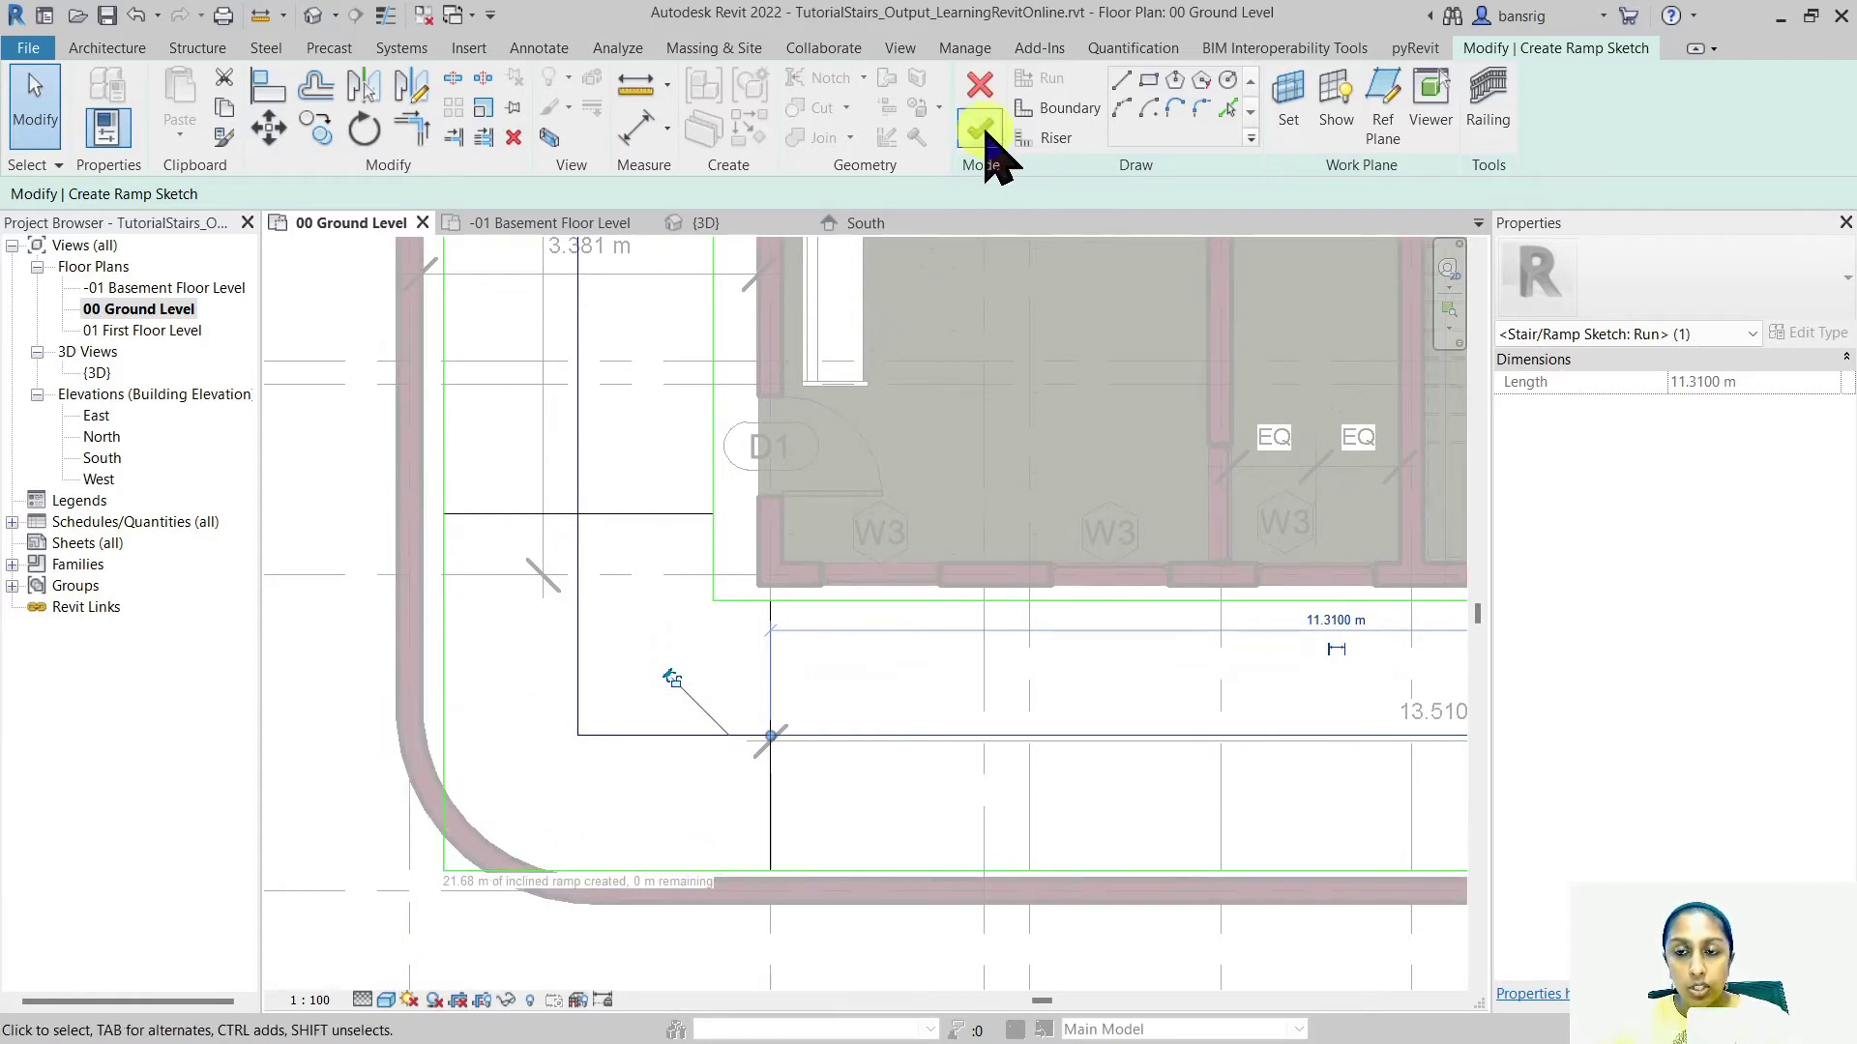
# Fillet the ramp boundary's outer corner between the left and bottom lines with a 2 m arc
pyautogui.click(1059, 108)
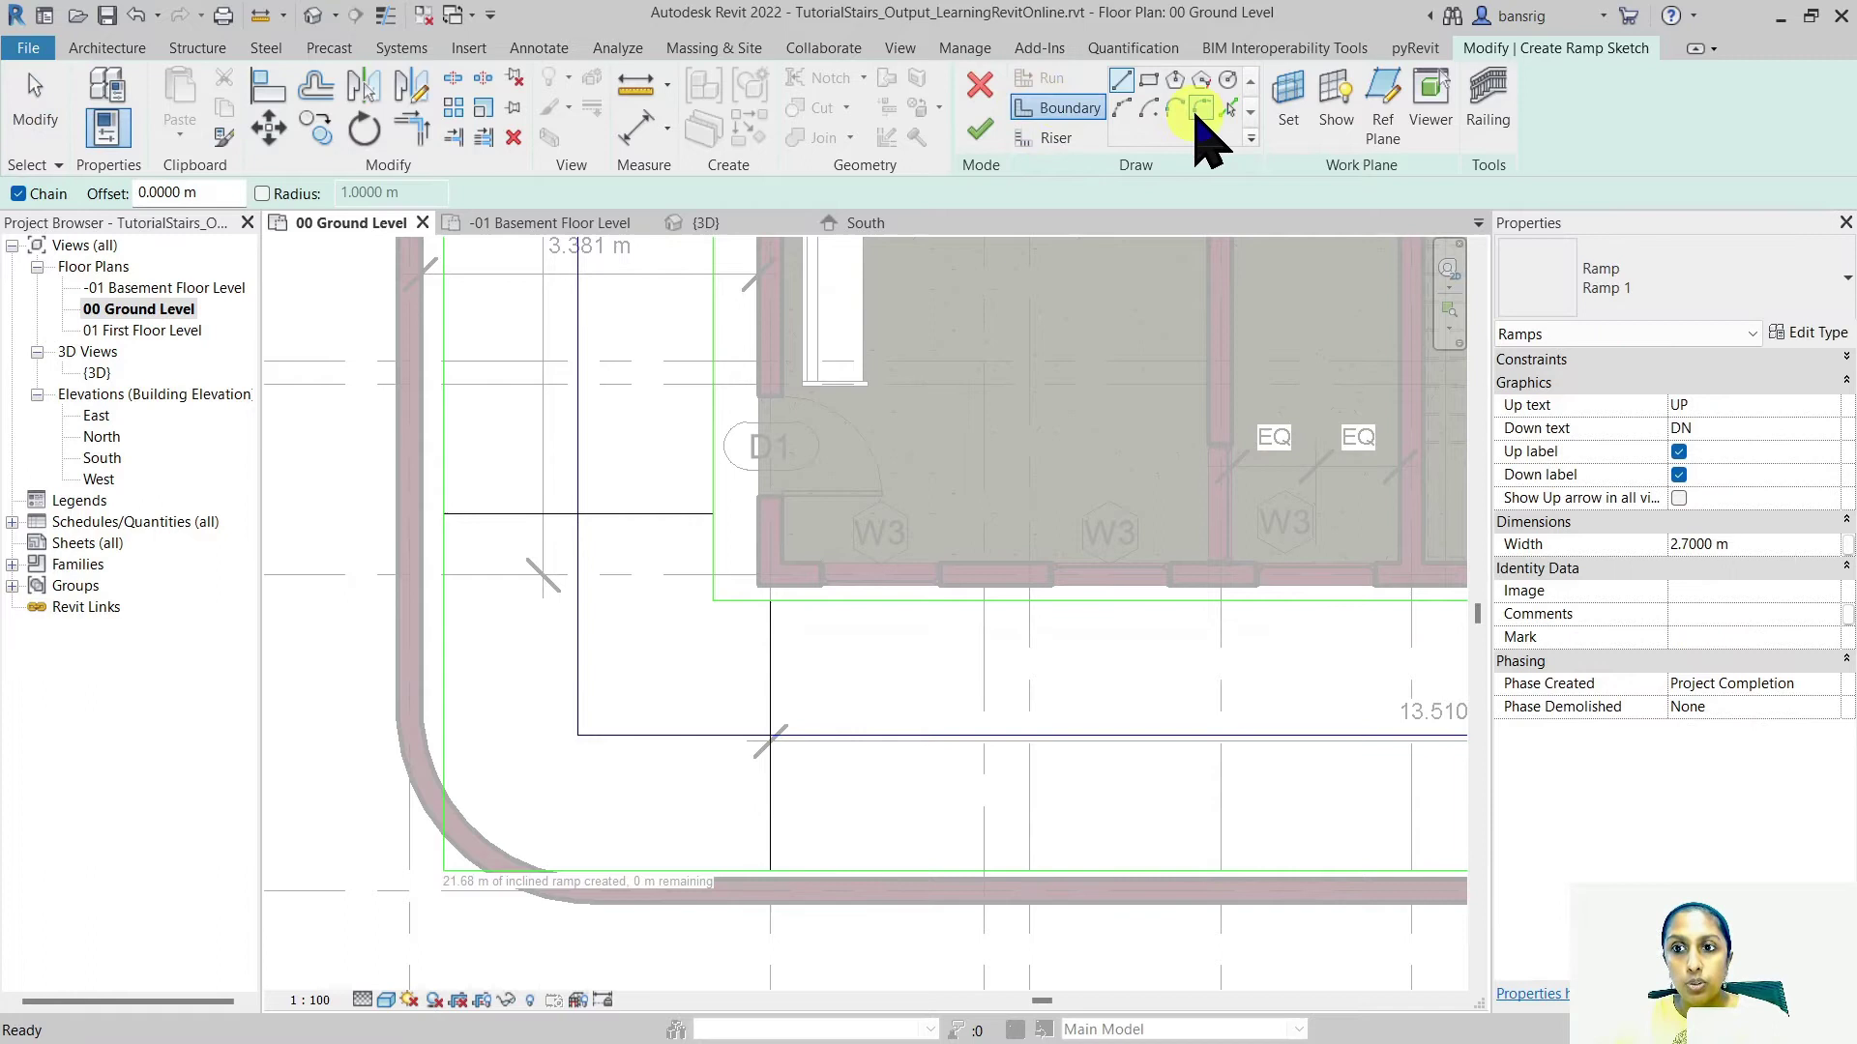
pyautogui.click(1201, 109)
pyautogui.click(442, 642)
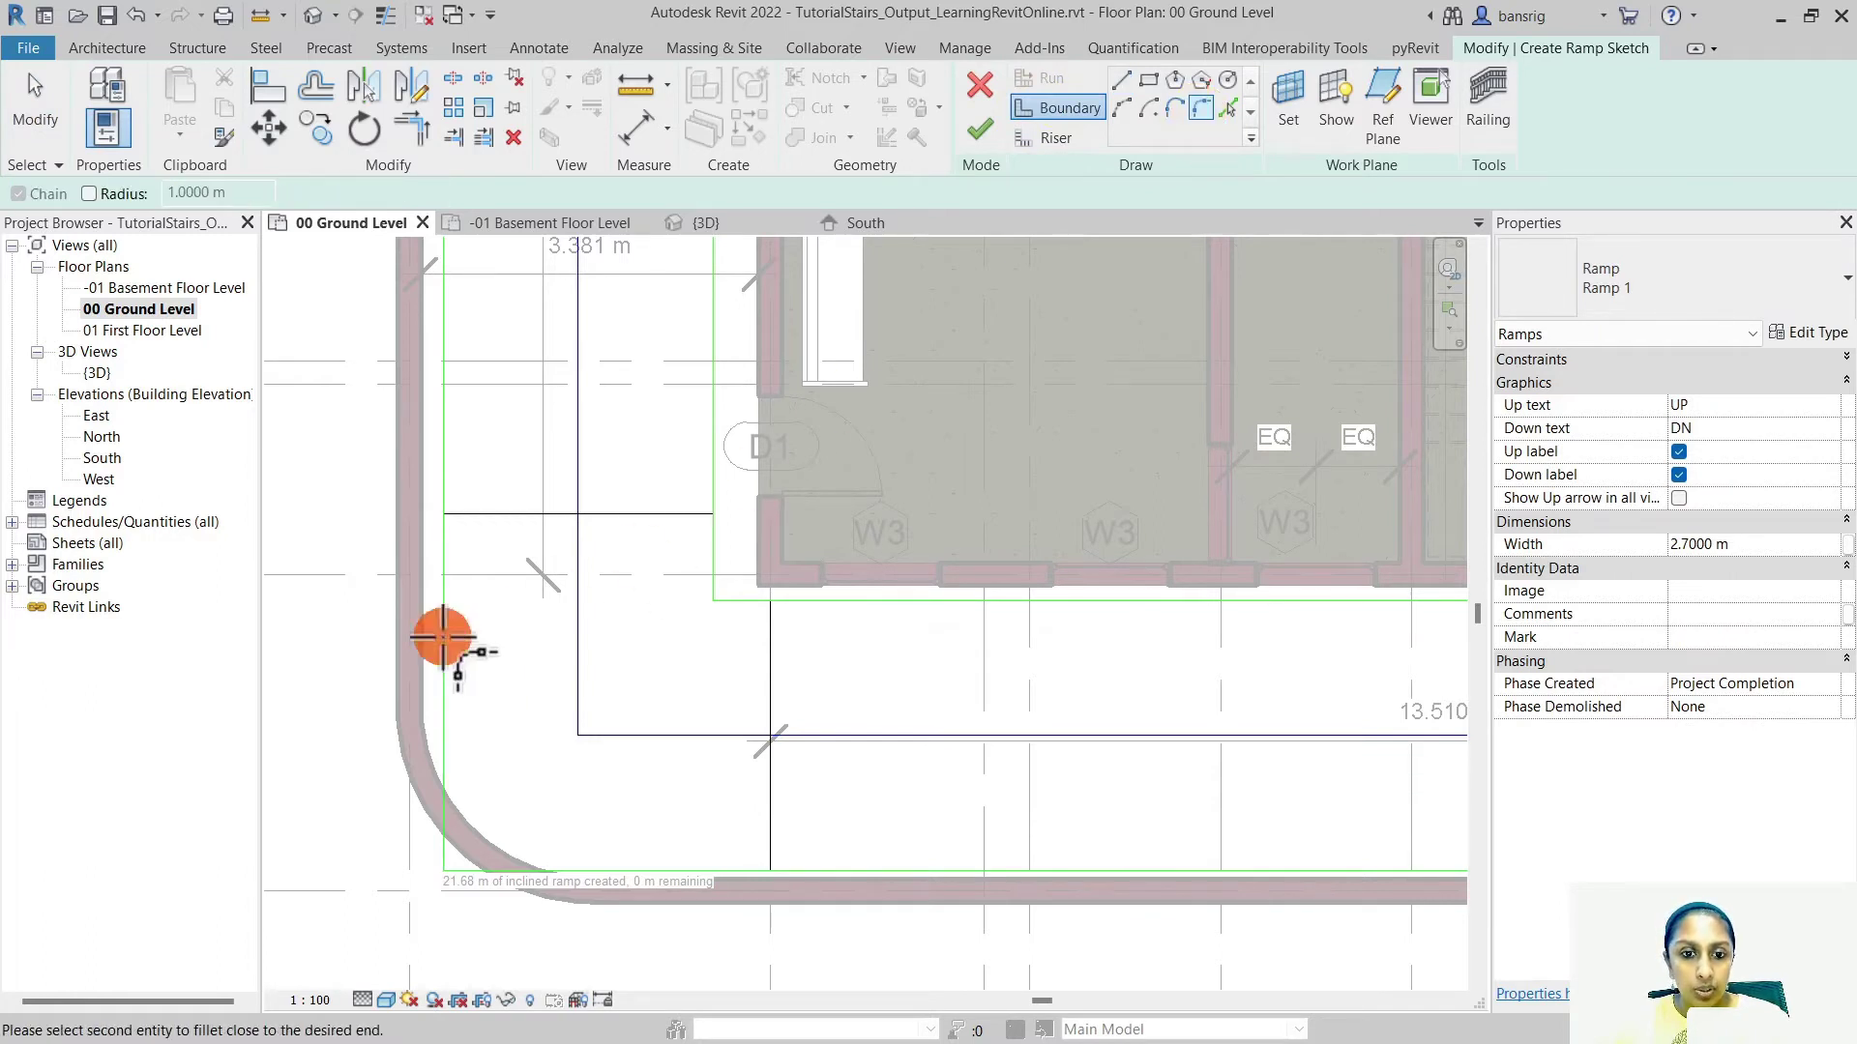
pyautogui.click(569, 863)
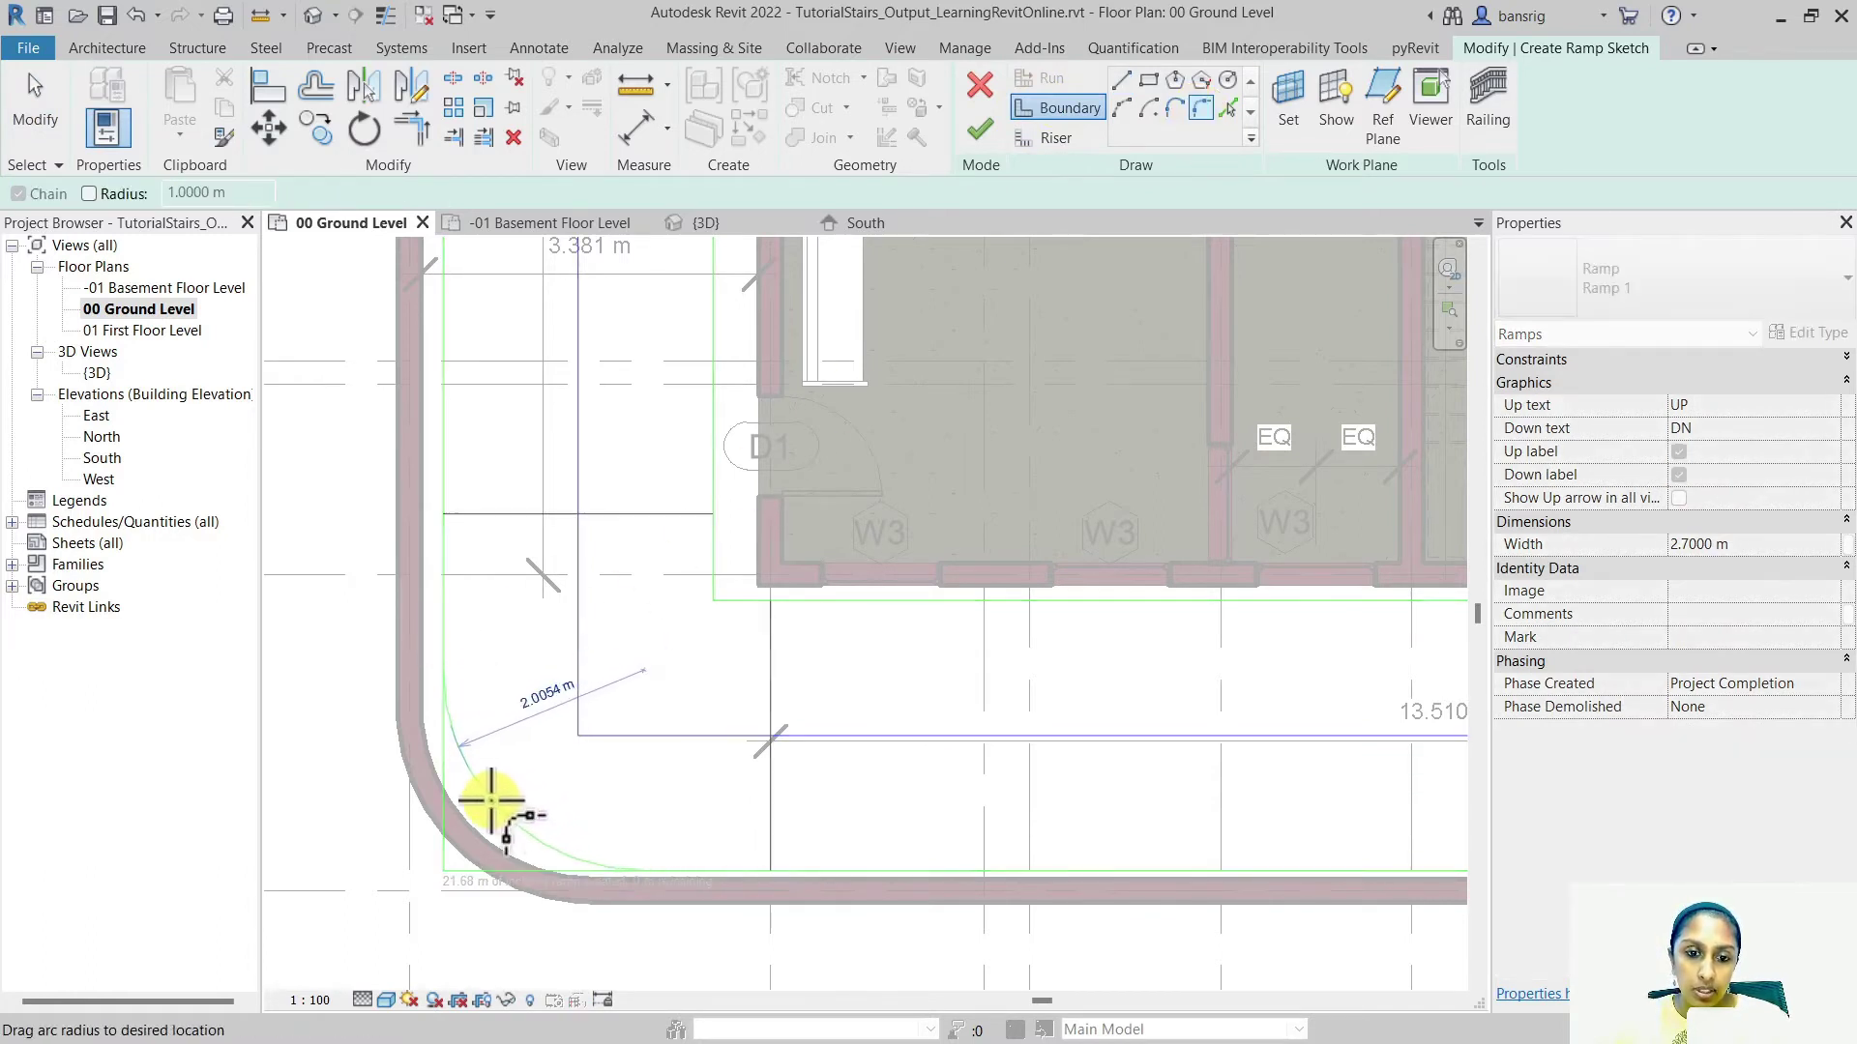
pyautogui.click(491, 801)
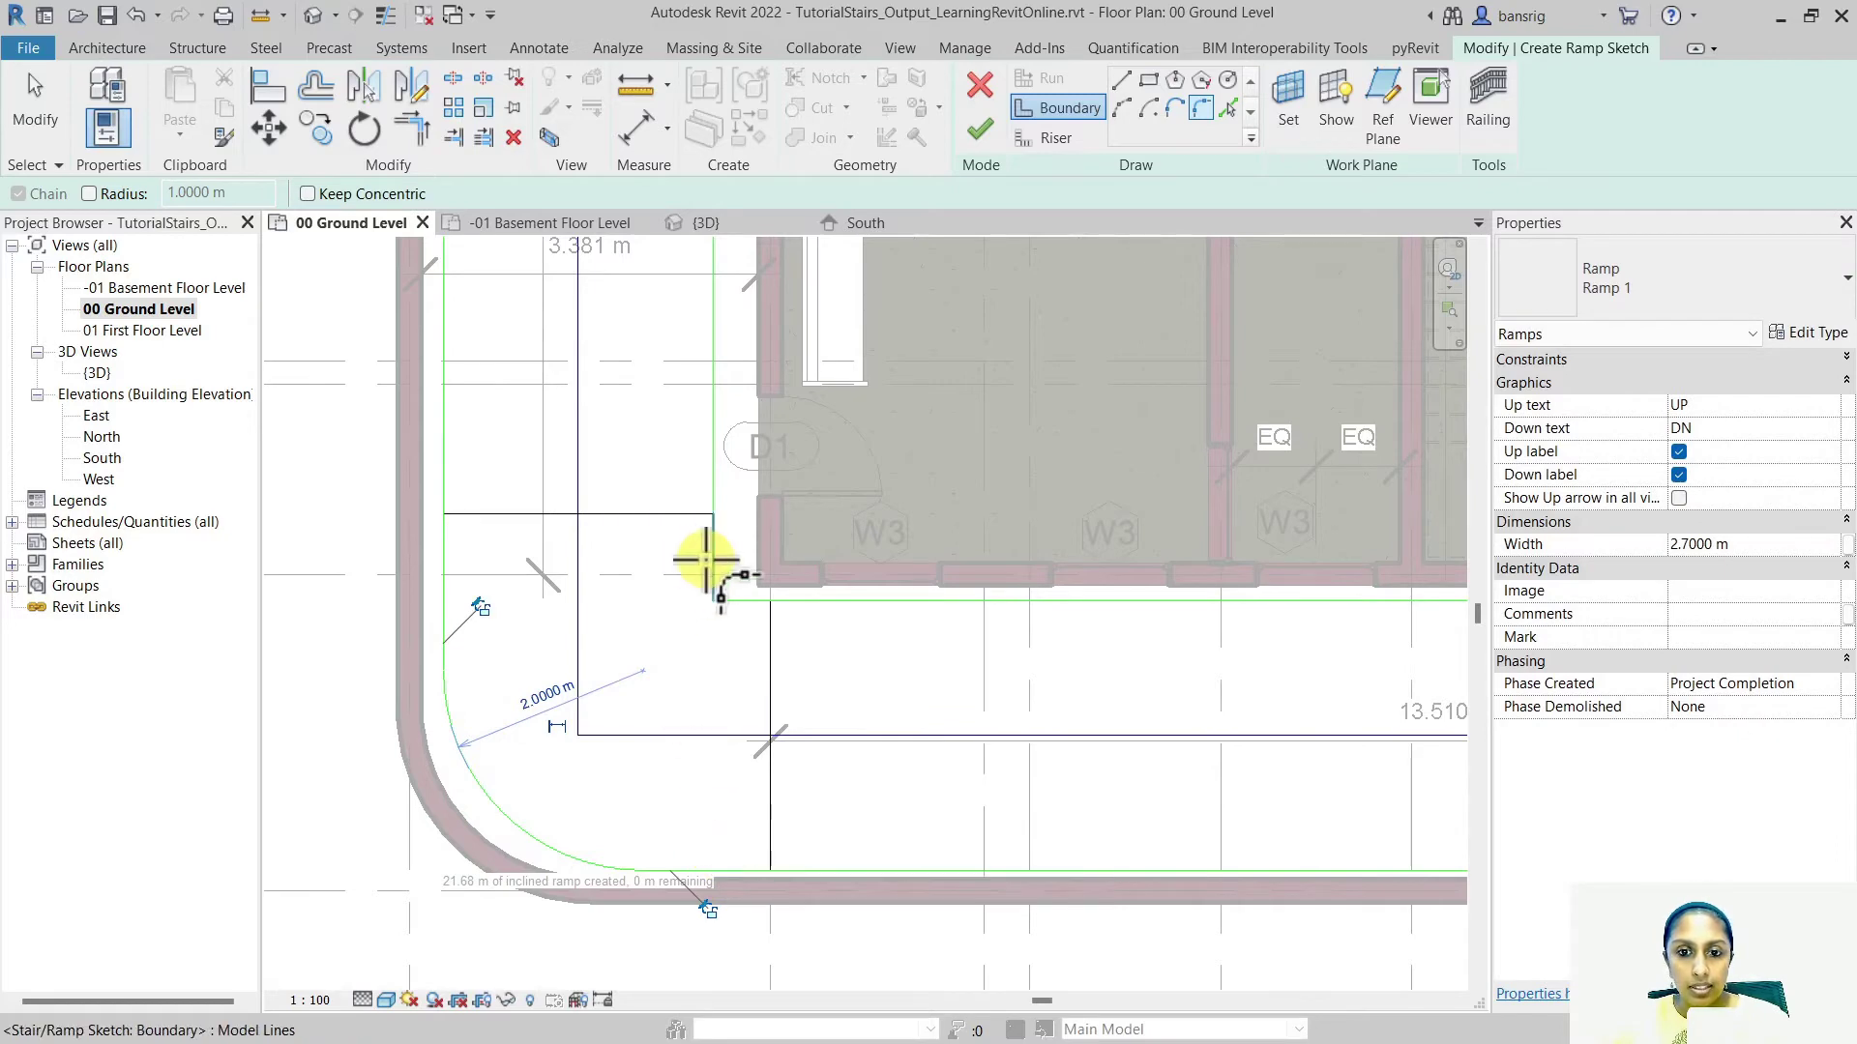
# Fillet the inner corner of the ramp boundary with a 0.3 m arc
pyautogui.click(737, 607)
pyautogui.click(734, 601)
pyautogui.scroll(2, 734, 601)
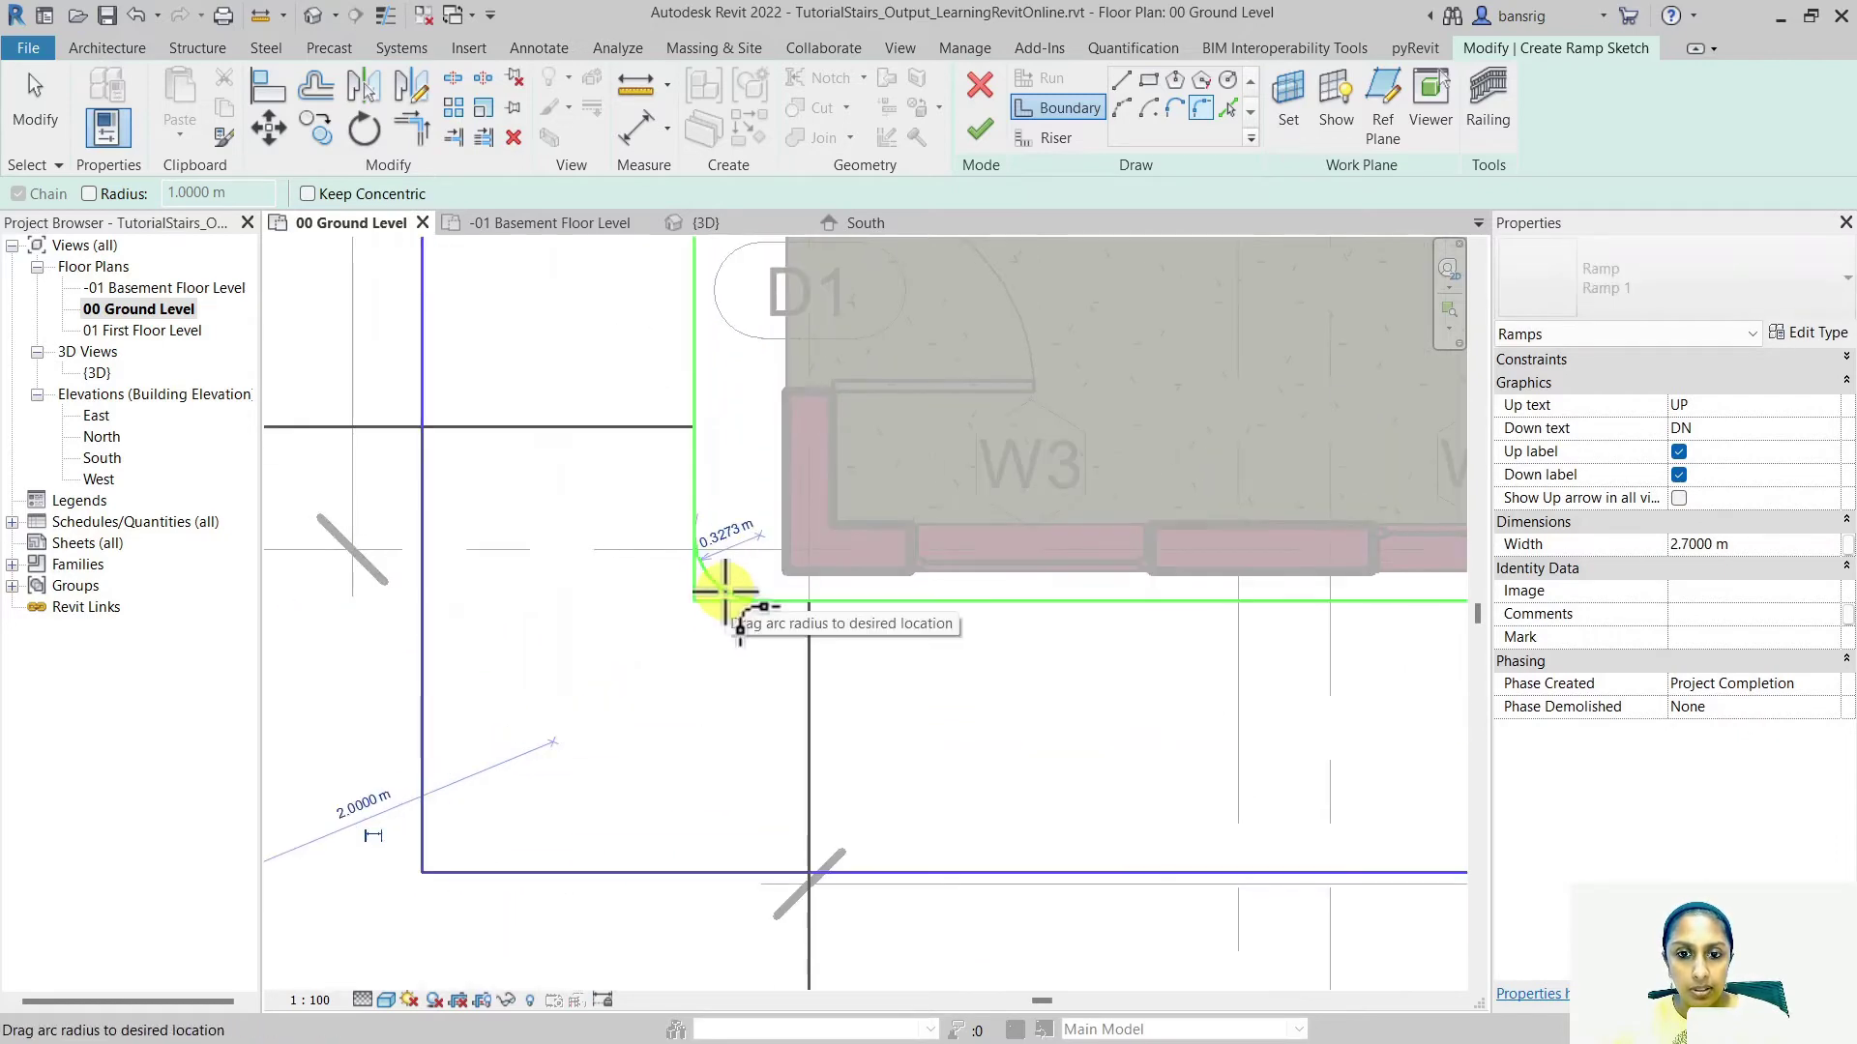
pyautogui.click(734, 609)
pyautogui.scroll(-6, 566, 661)
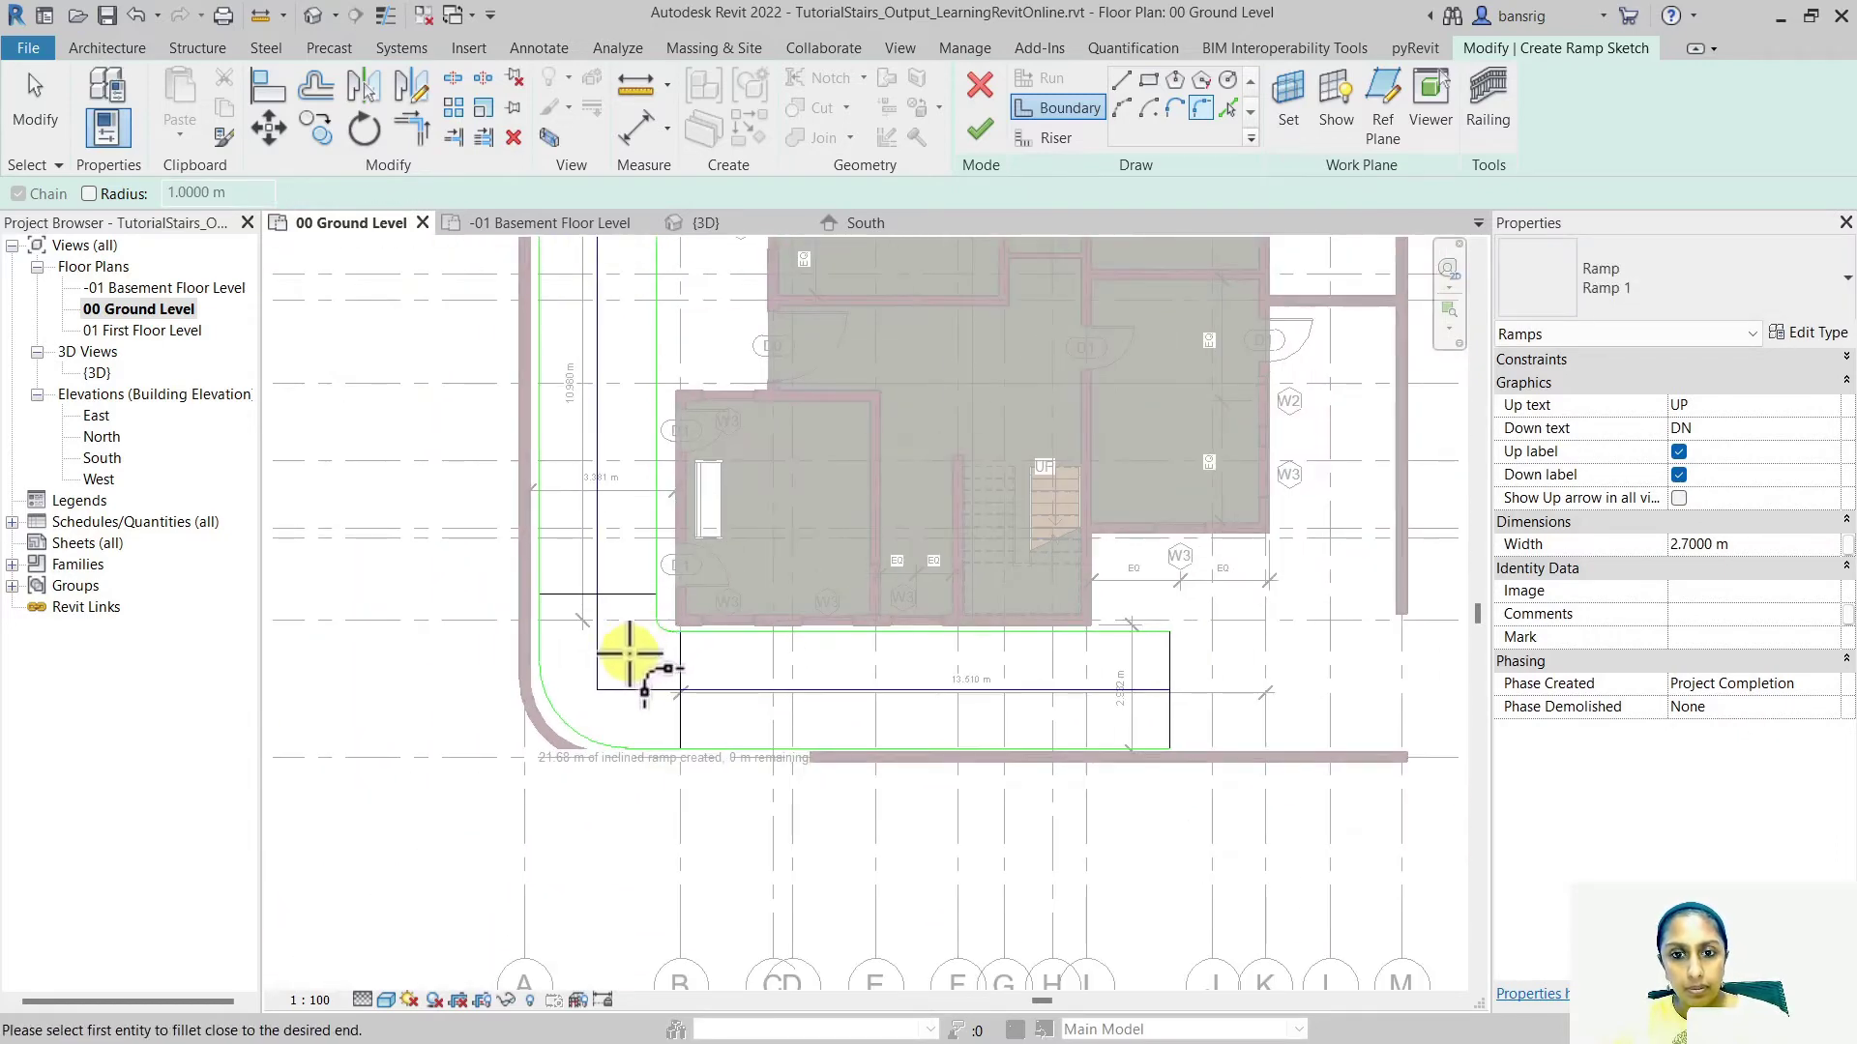
# Finish the ramp sketch and clear the selection
pyautogui.press('Escape')
pyautogui.click(980, 131)
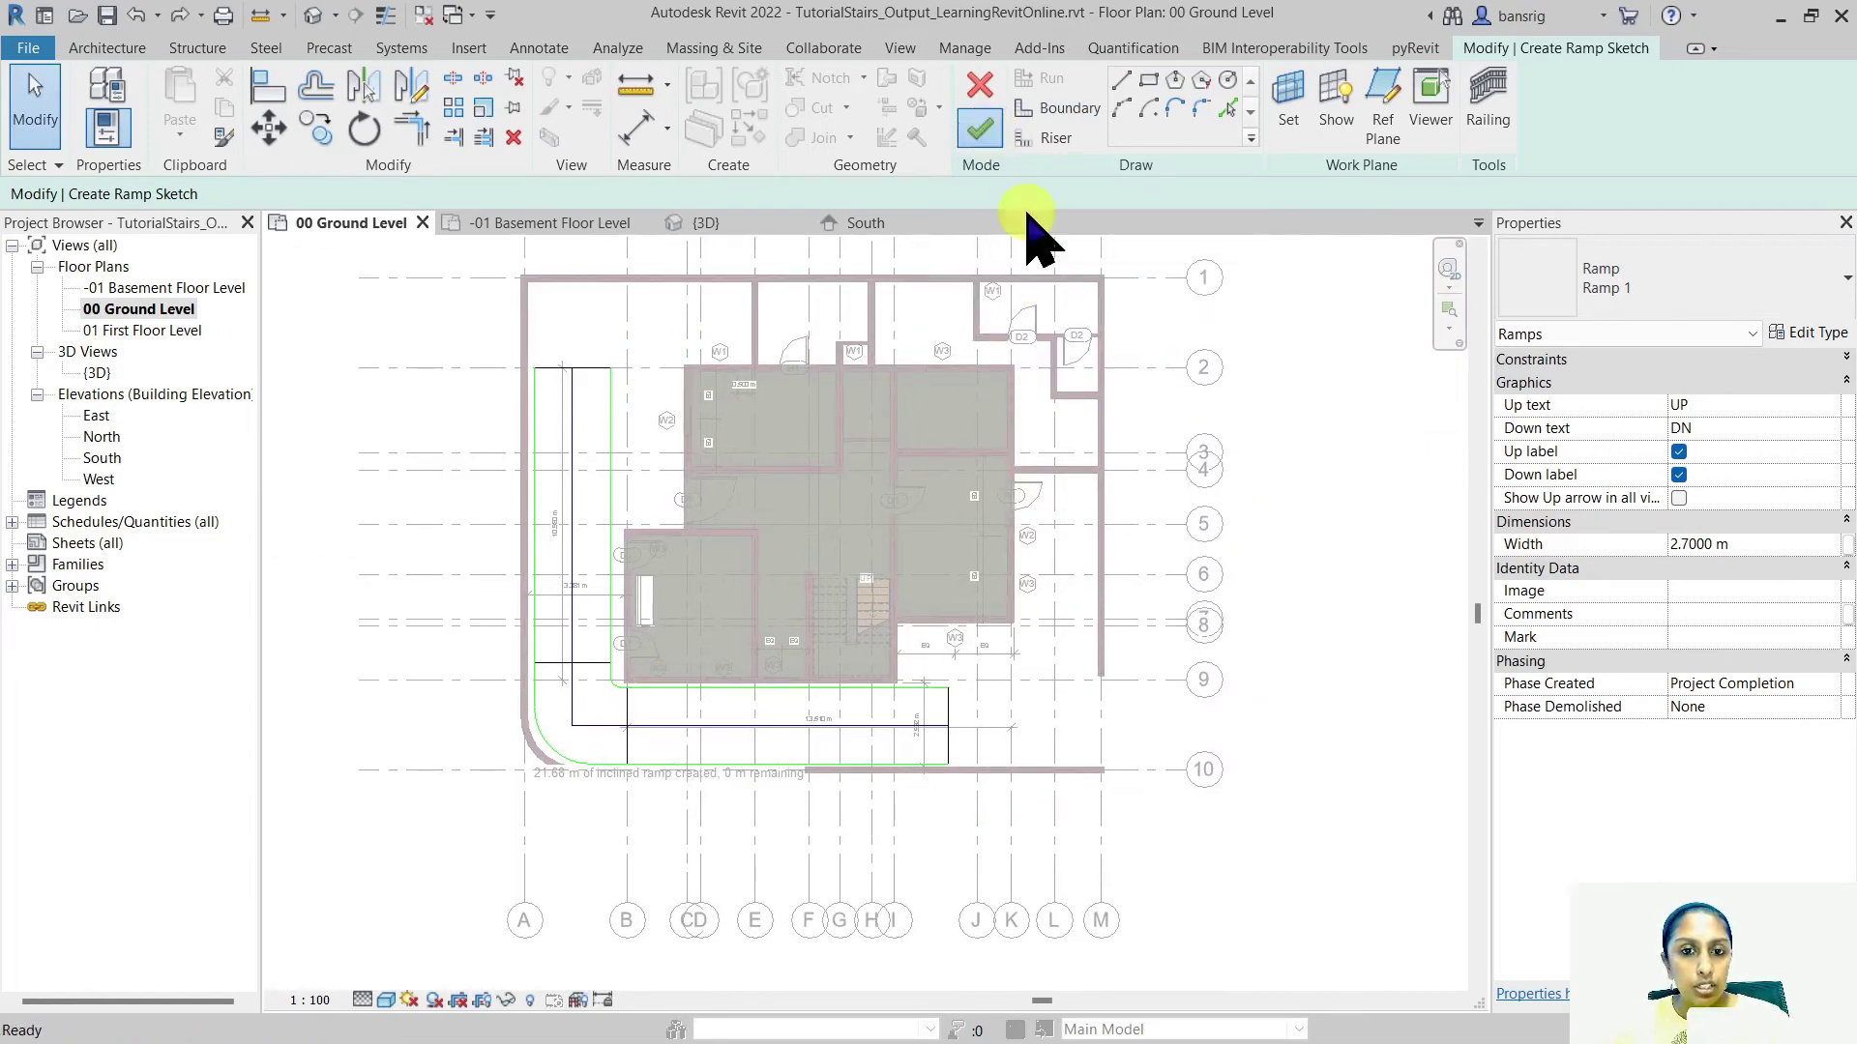
pyautogui.press('Escape')
# In the {3D} view, temporarily hide the seven-wall perimeter chain and orbit to reveal the ramp
pyautogui.click(313, 15)
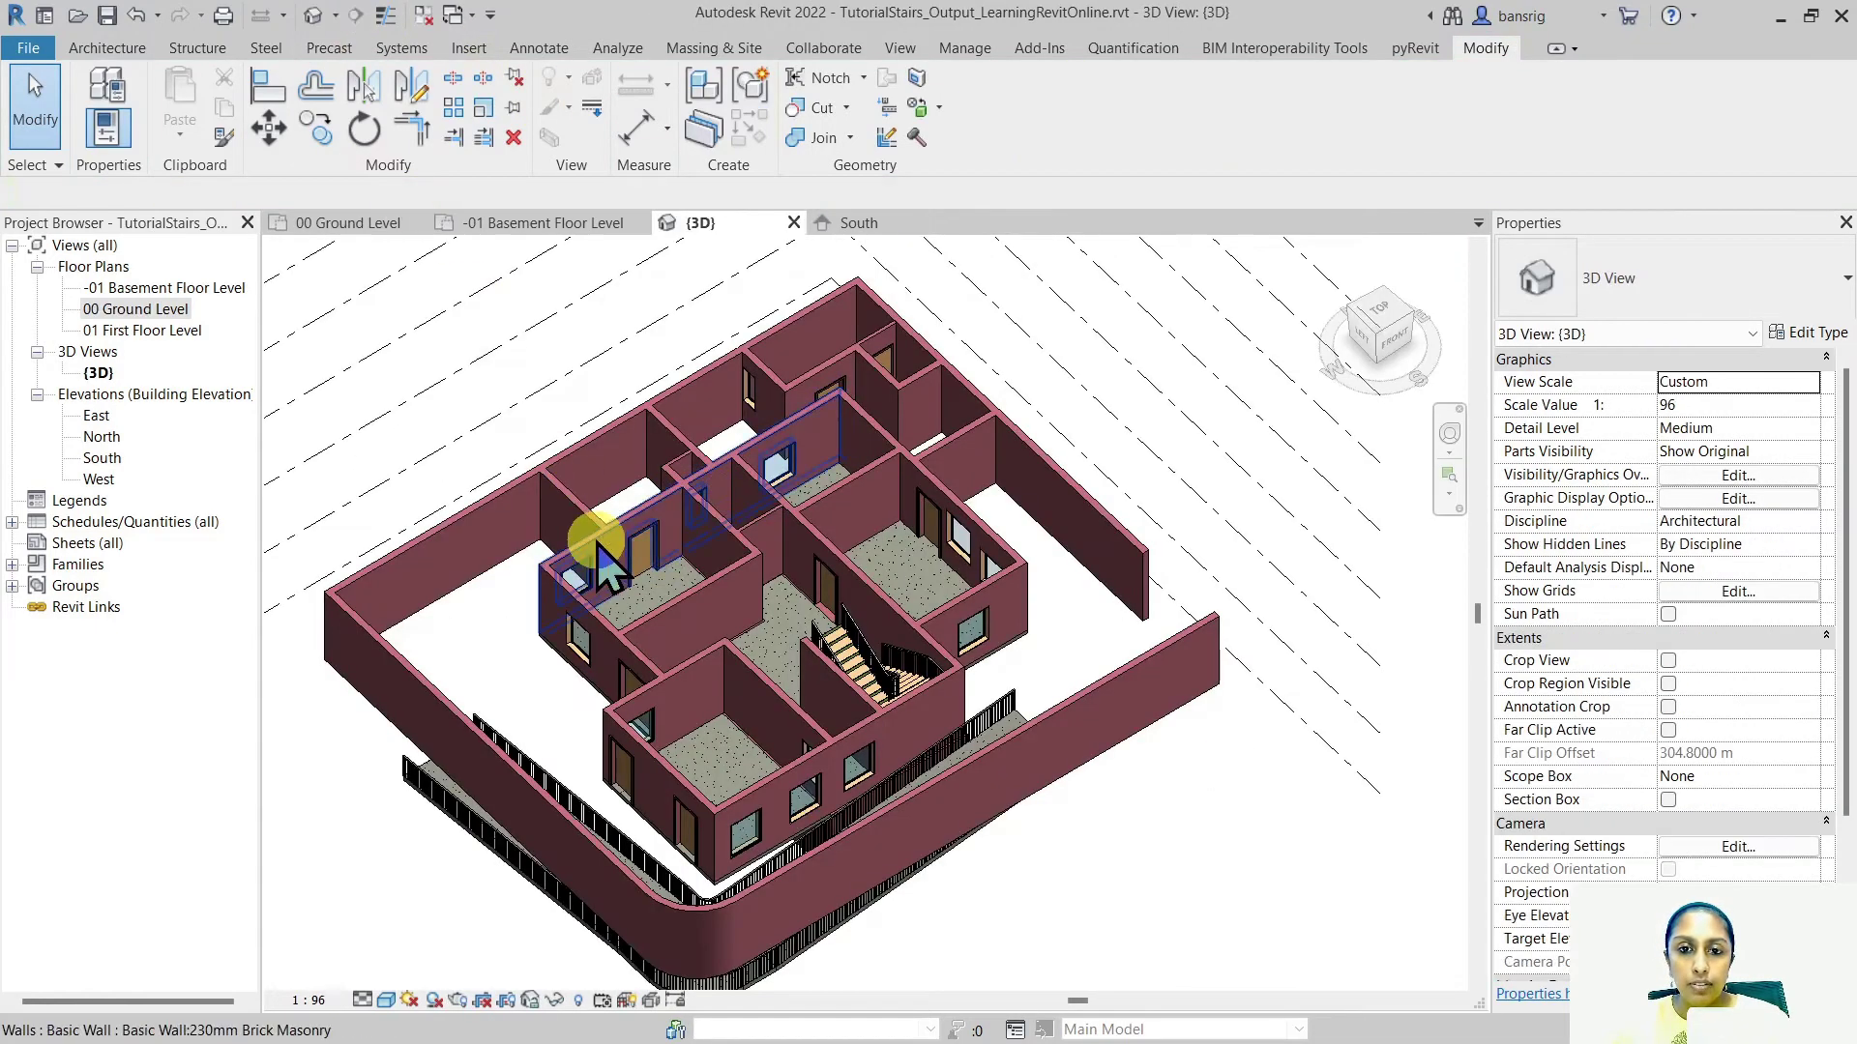
pyautogui.press('Tab')
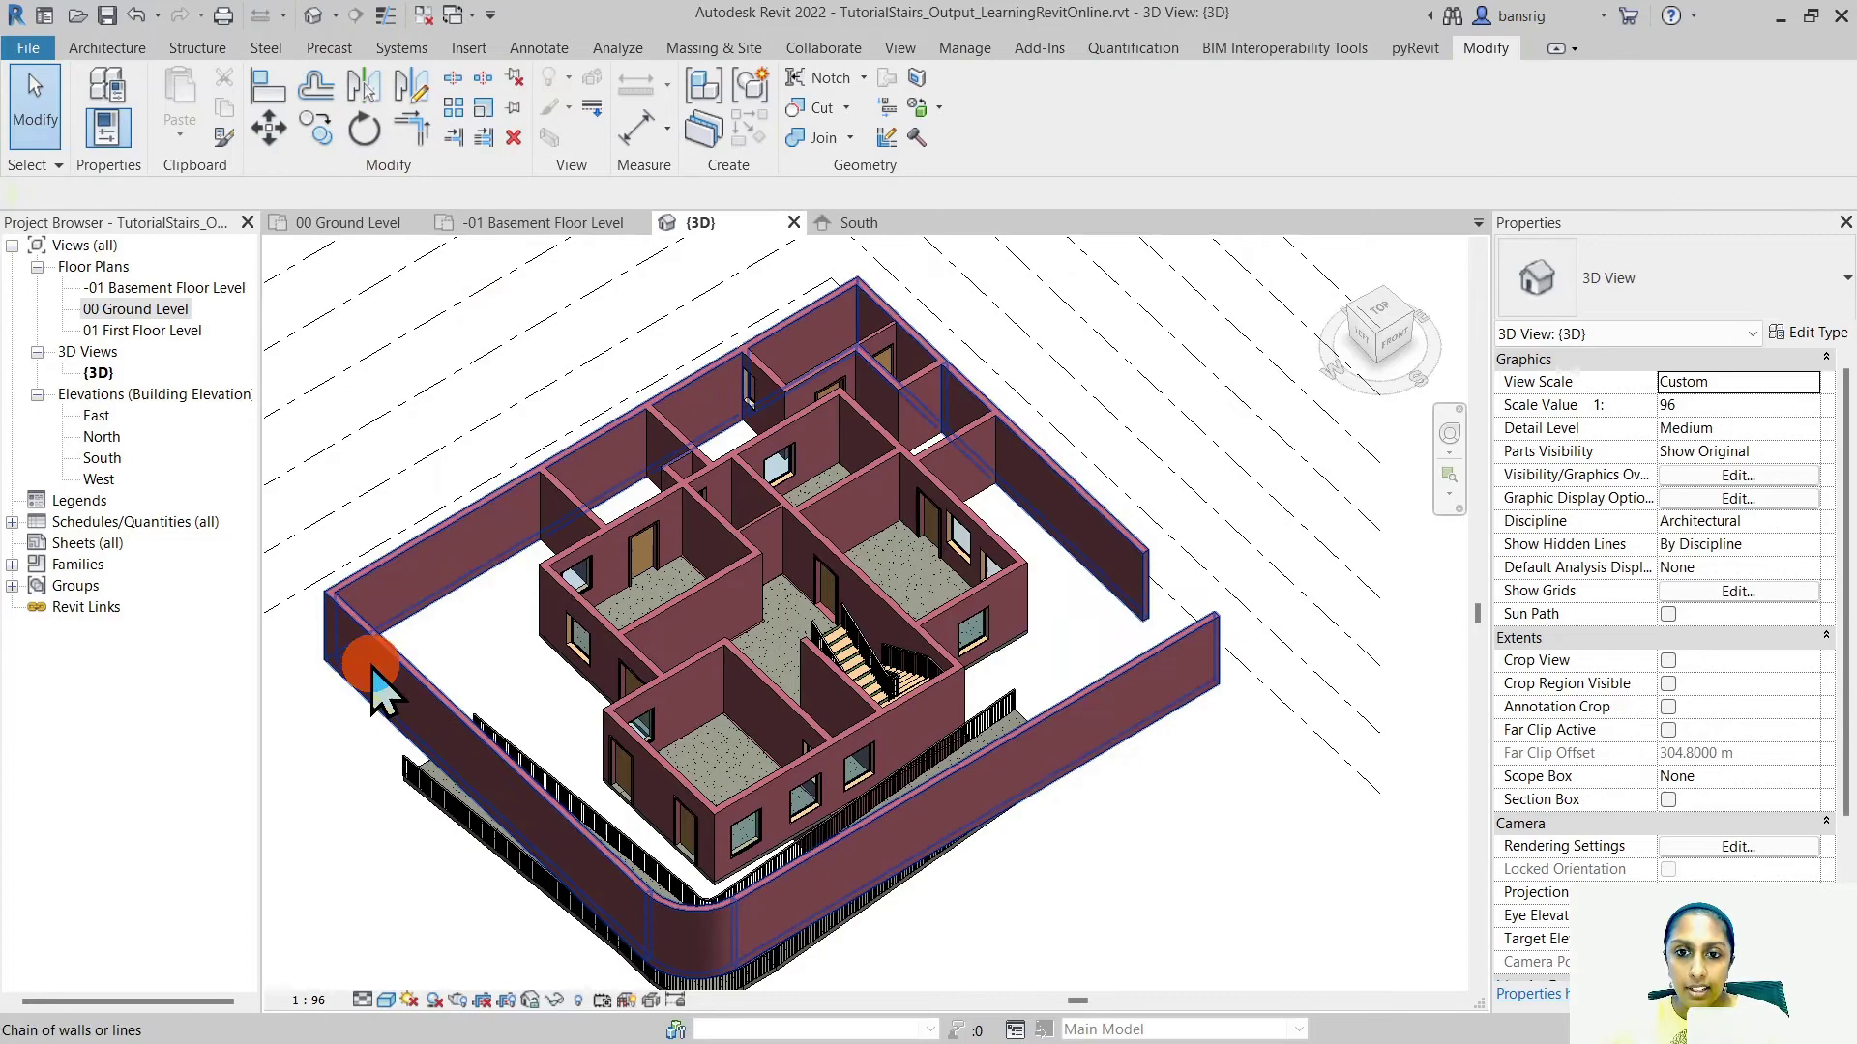
pyautogui.click(373, 686)
pyautogui.click(554, 1000)
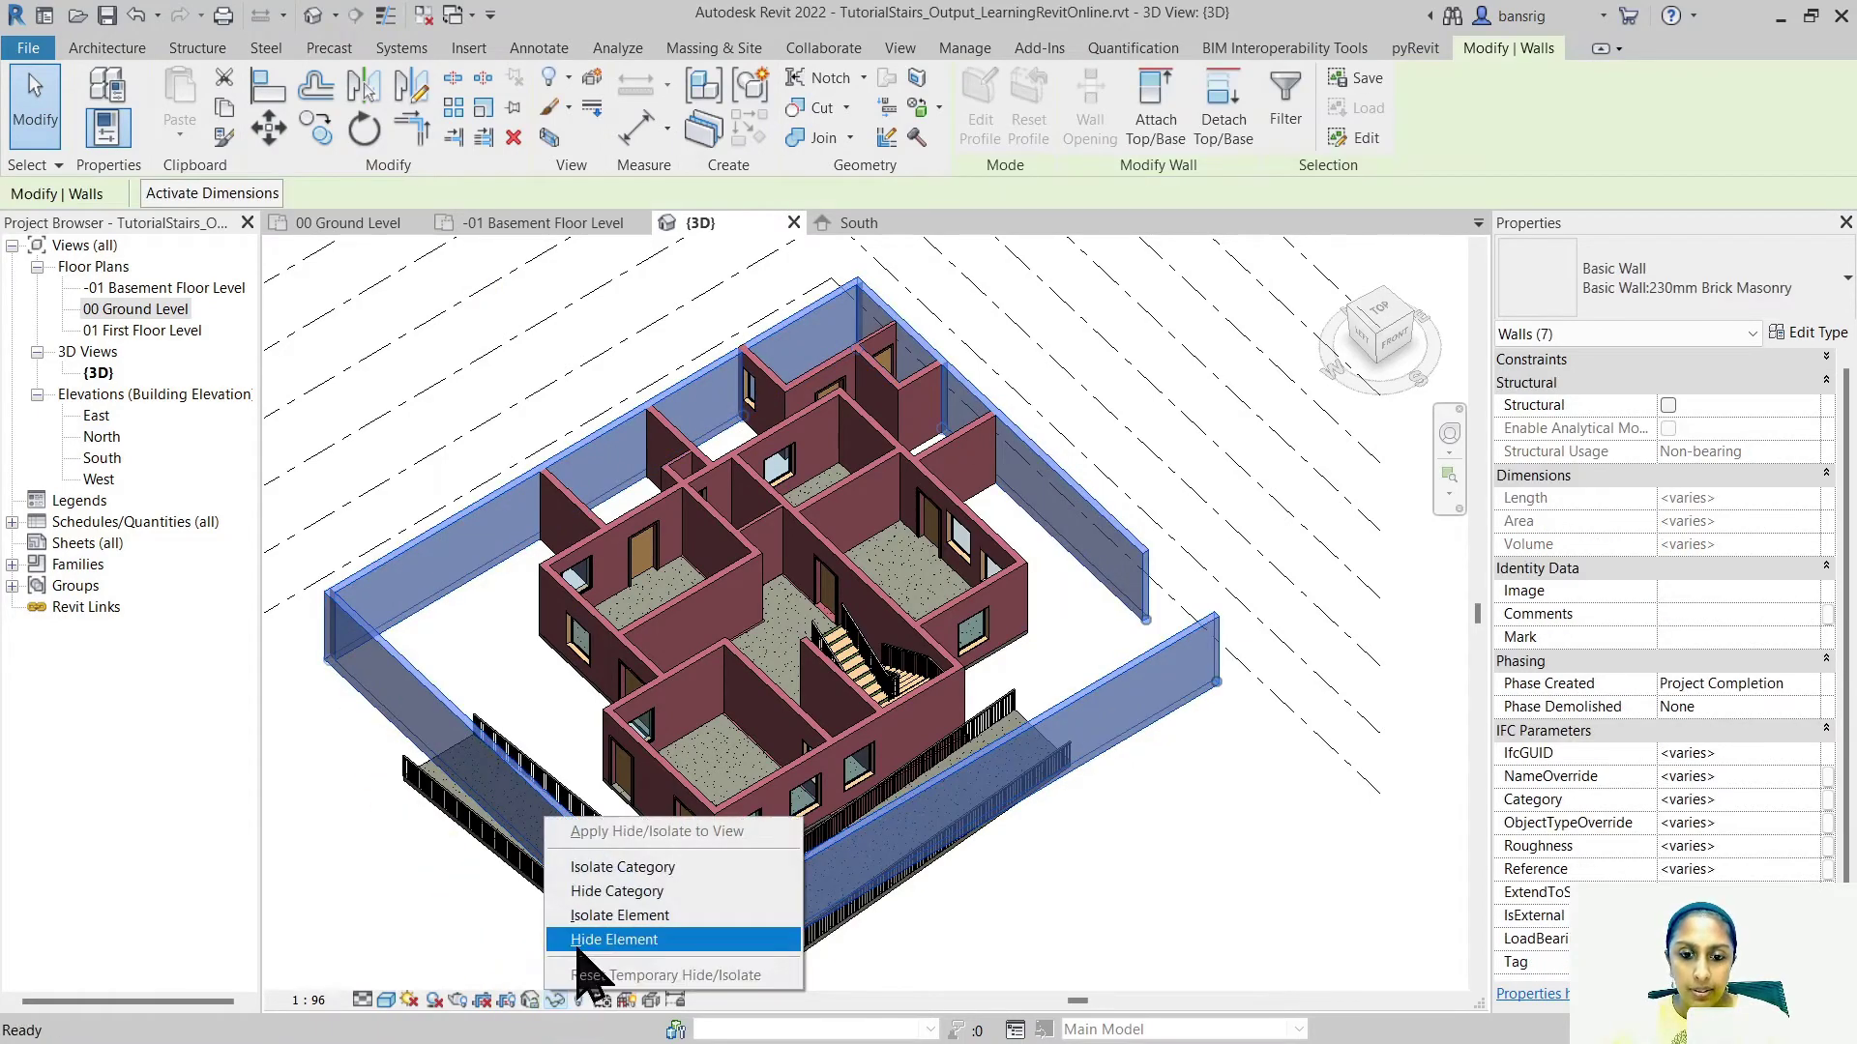
pyautogui.click(585, 940)
pyautogui.keyDown('shift'); pyautogui.moveTo(642, 841); pyautogui.dragTo(909, 764, button='middle'); pyautogui.keyUp('shift')
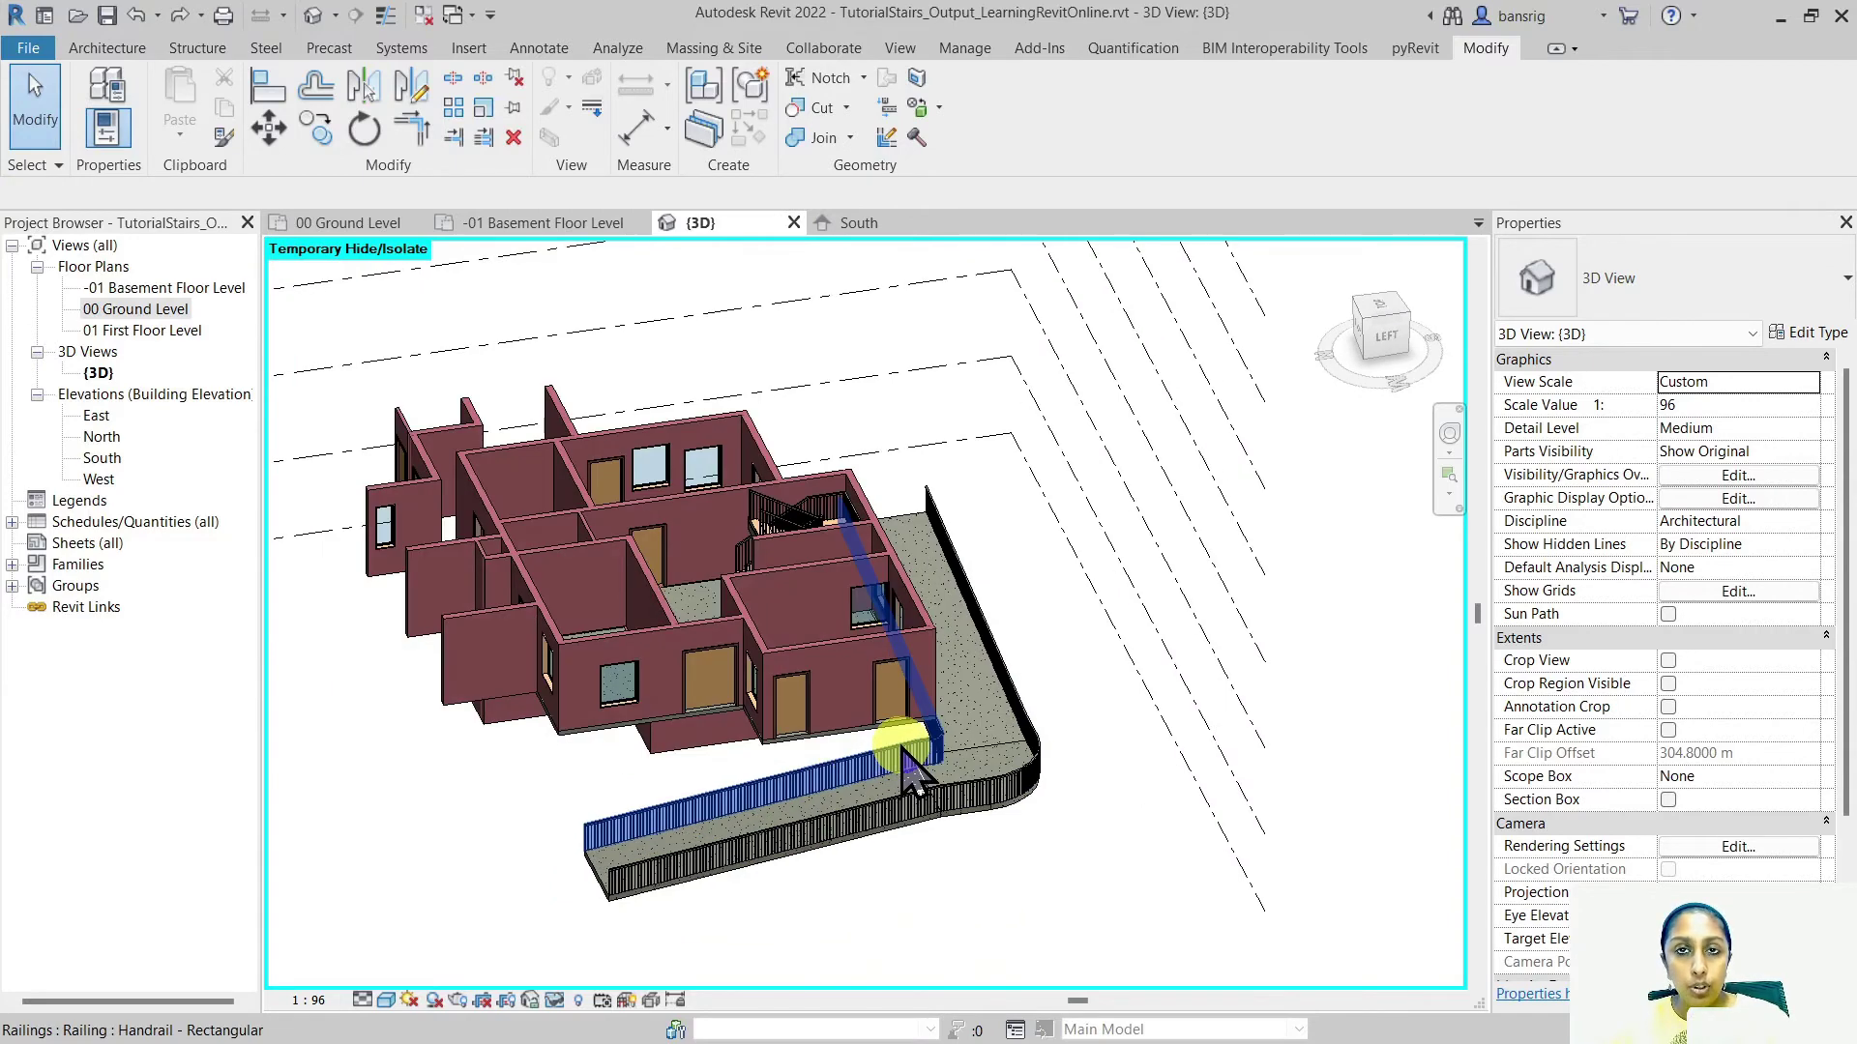
# Delete the inner and outer handrails from the ramp
pyautogui.click(909, 764)
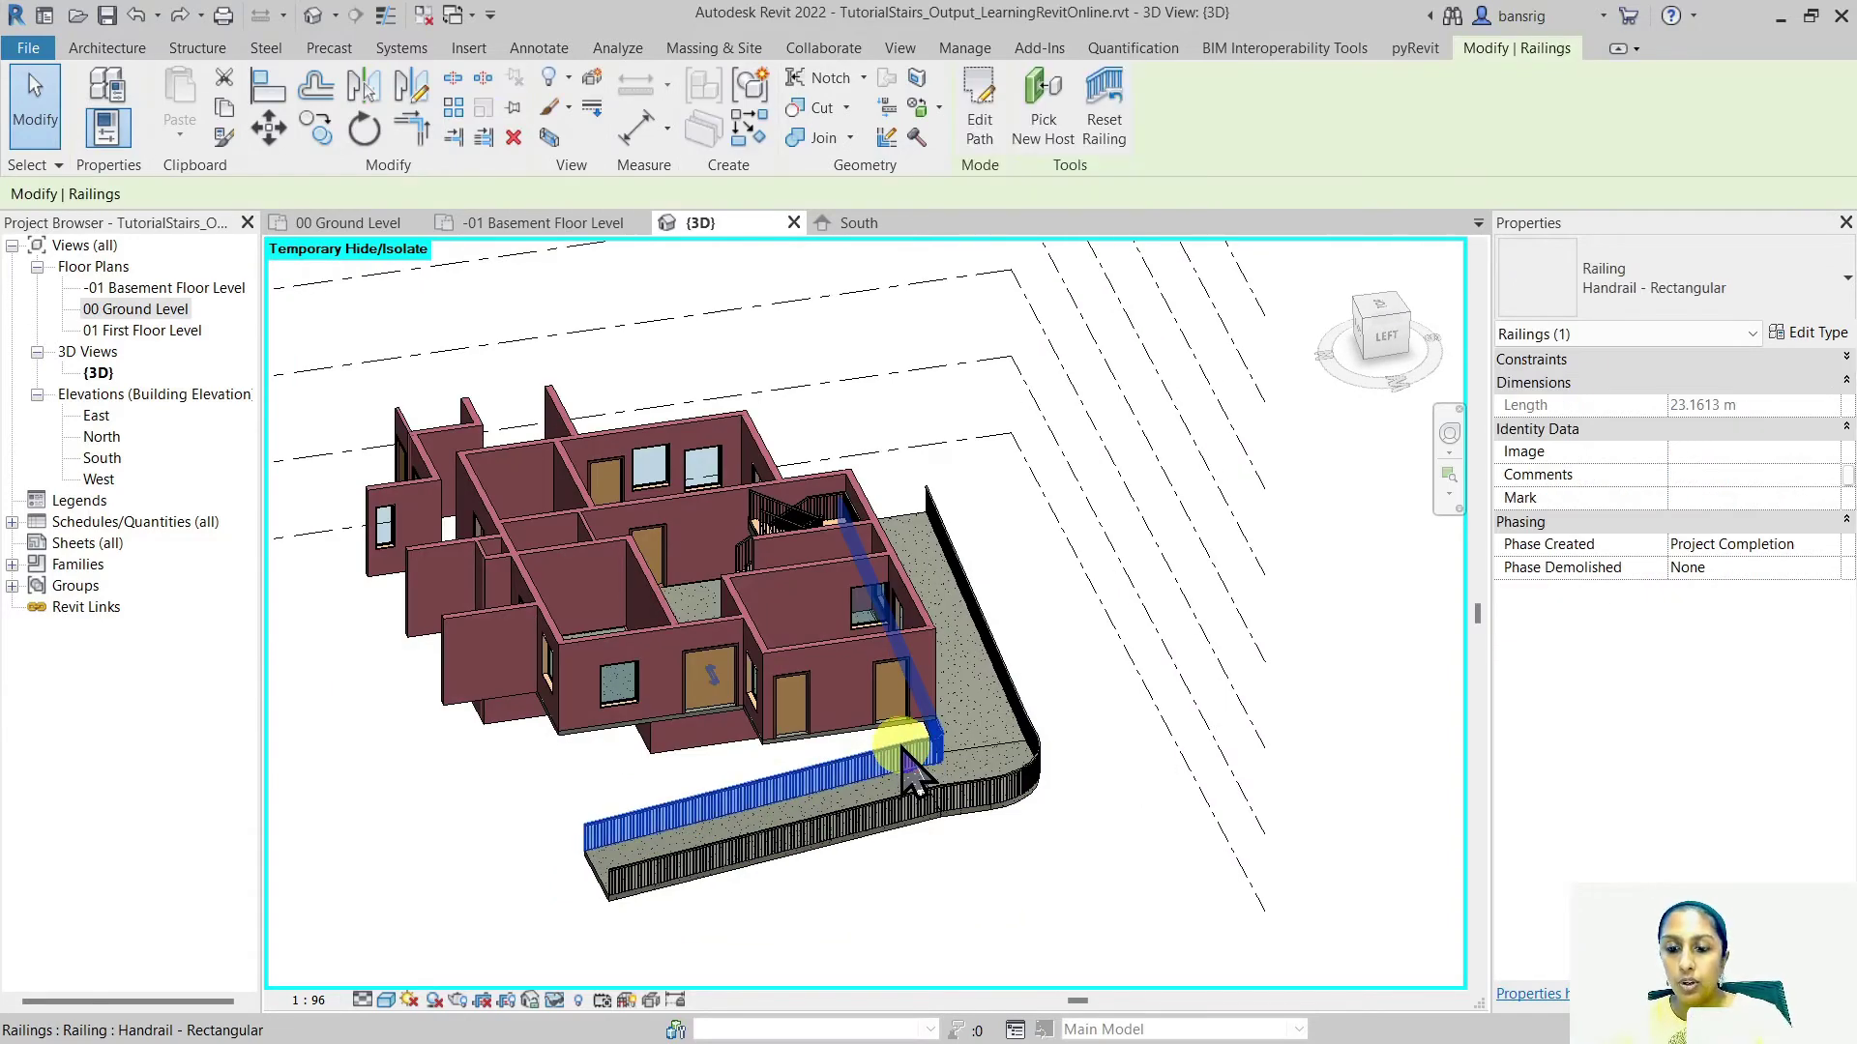
pyautogui.press('Escape')
pyautogui.click(979, 802)
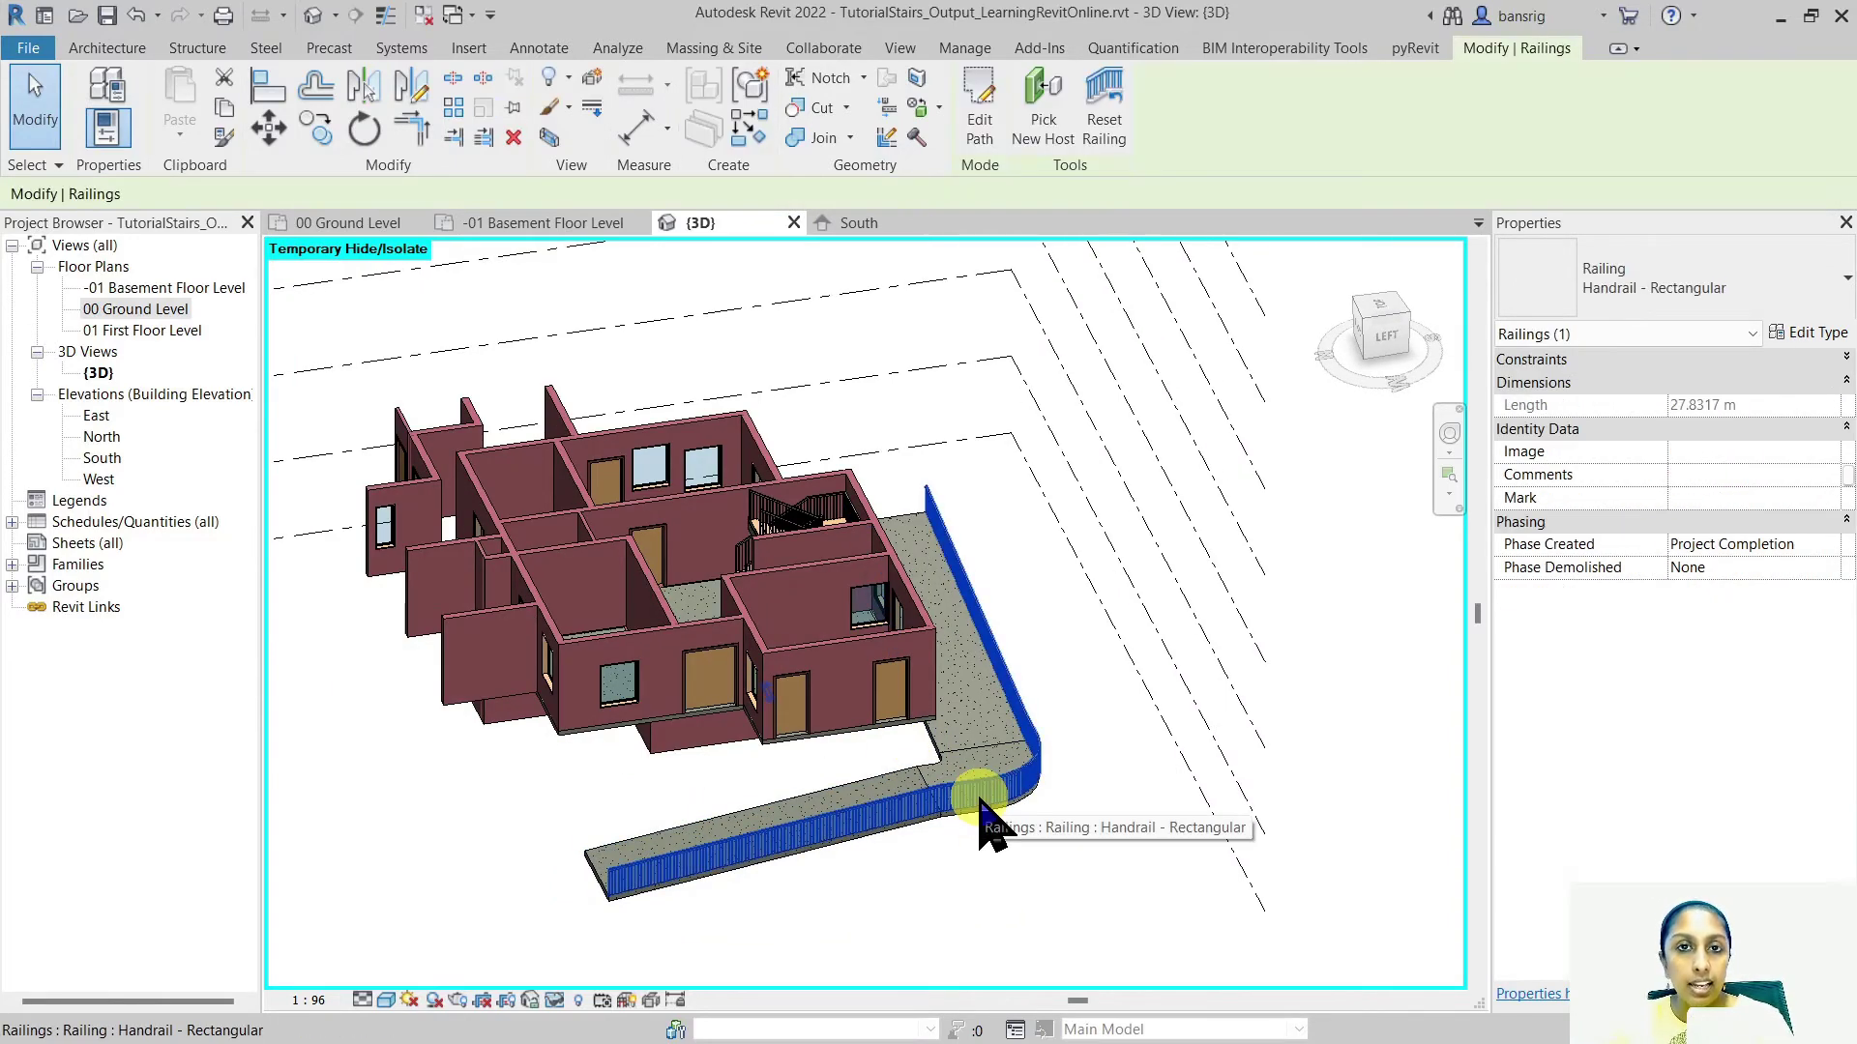
pyautogui.press('Delete')
# Orbit around the house to inspect the bare ramp from low and elevated angles
pyautogui.keyDown('shift'); pyautogui.moveTo(1017, 863); pyautogui.dragTo(587, 785, button='middle'); pyautogui.keyUp('shift')
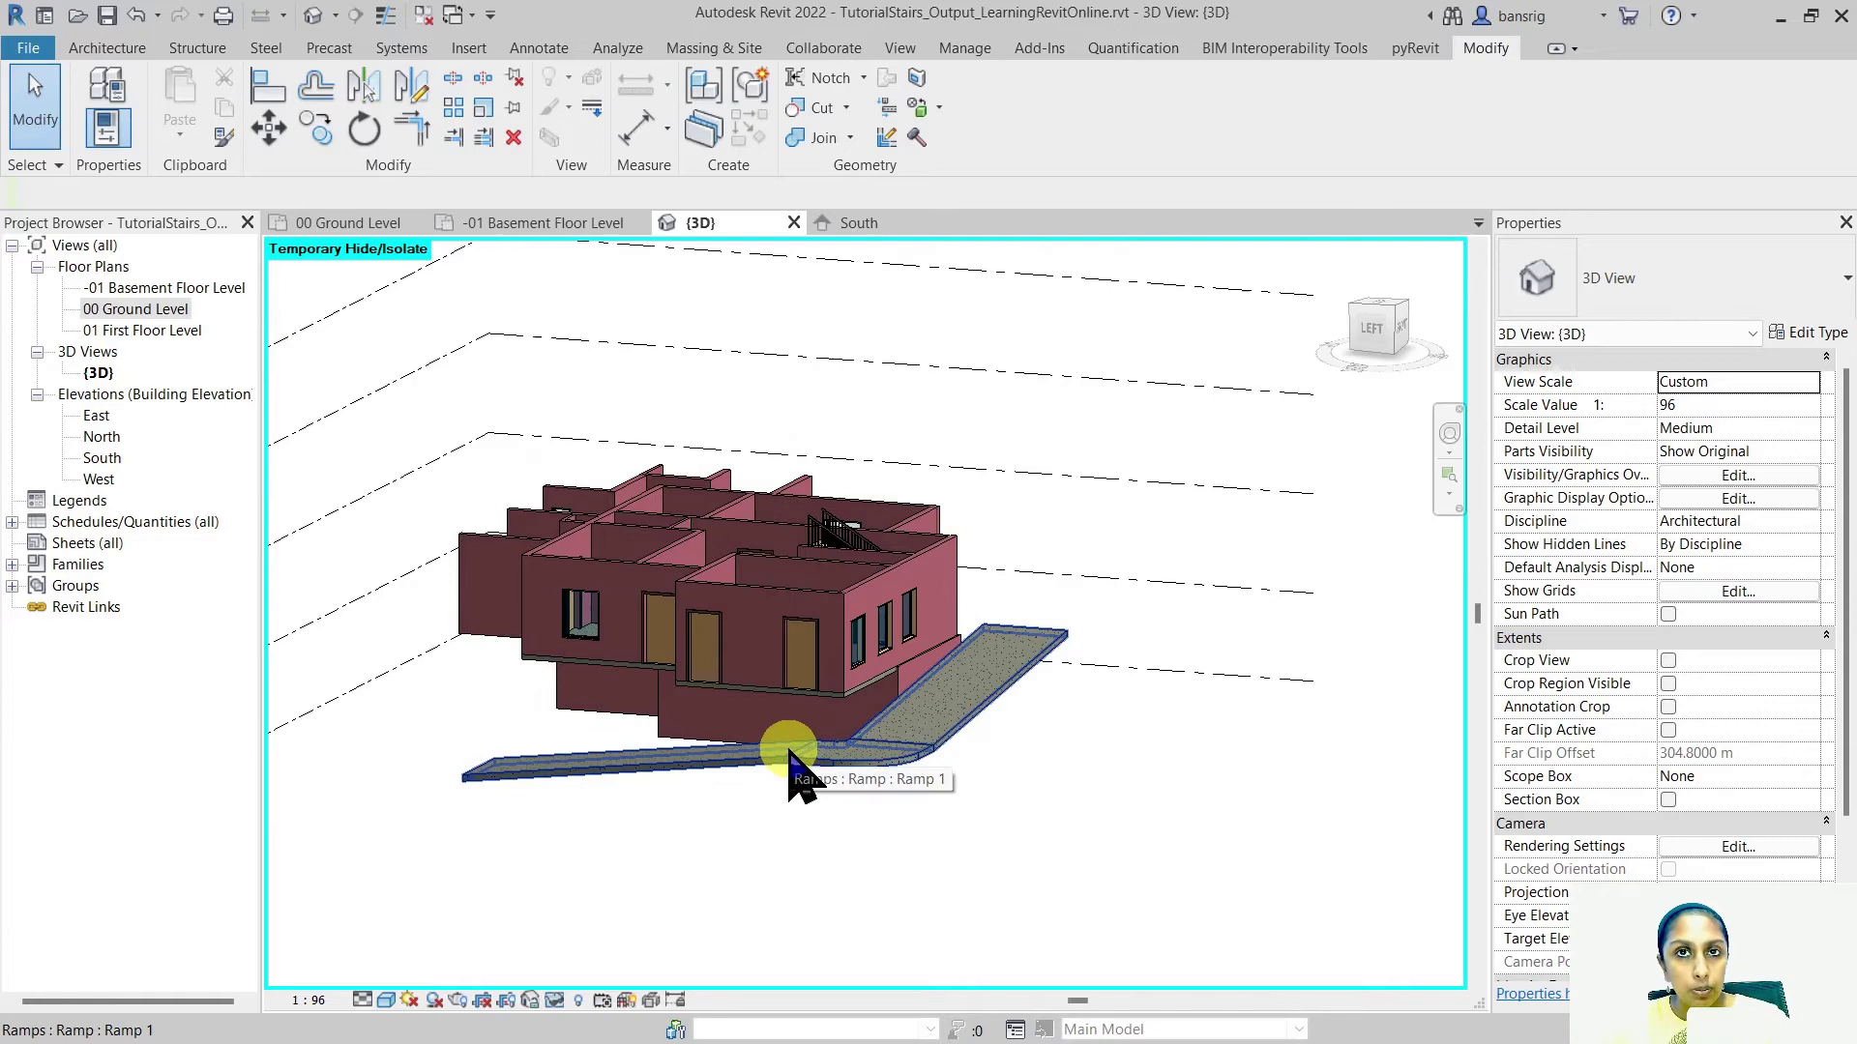
pyautogui.scroll(3, 789, 760)
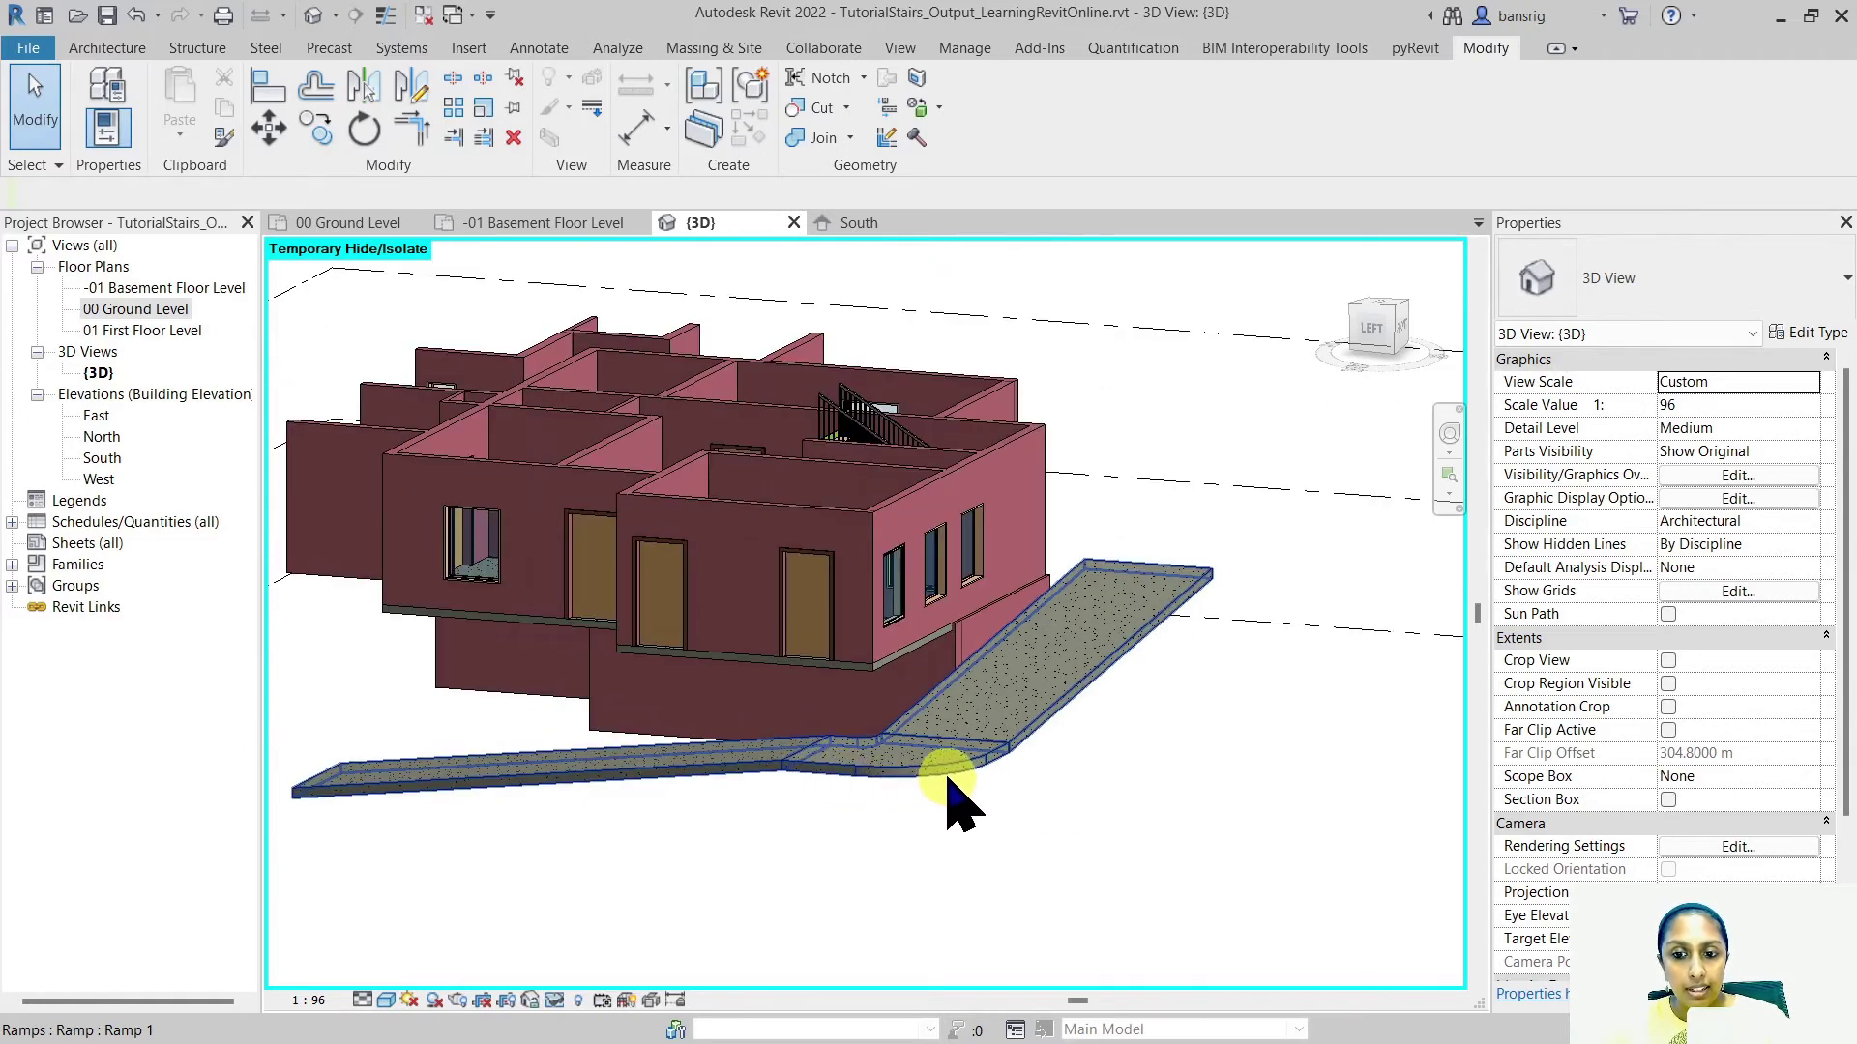
pyautogui.keyDown('shift'); pyautogui.moveTo(954, 795); pyautogui.dragTo(593, 748, button='middle'); pyautogui.keyUp('shift')
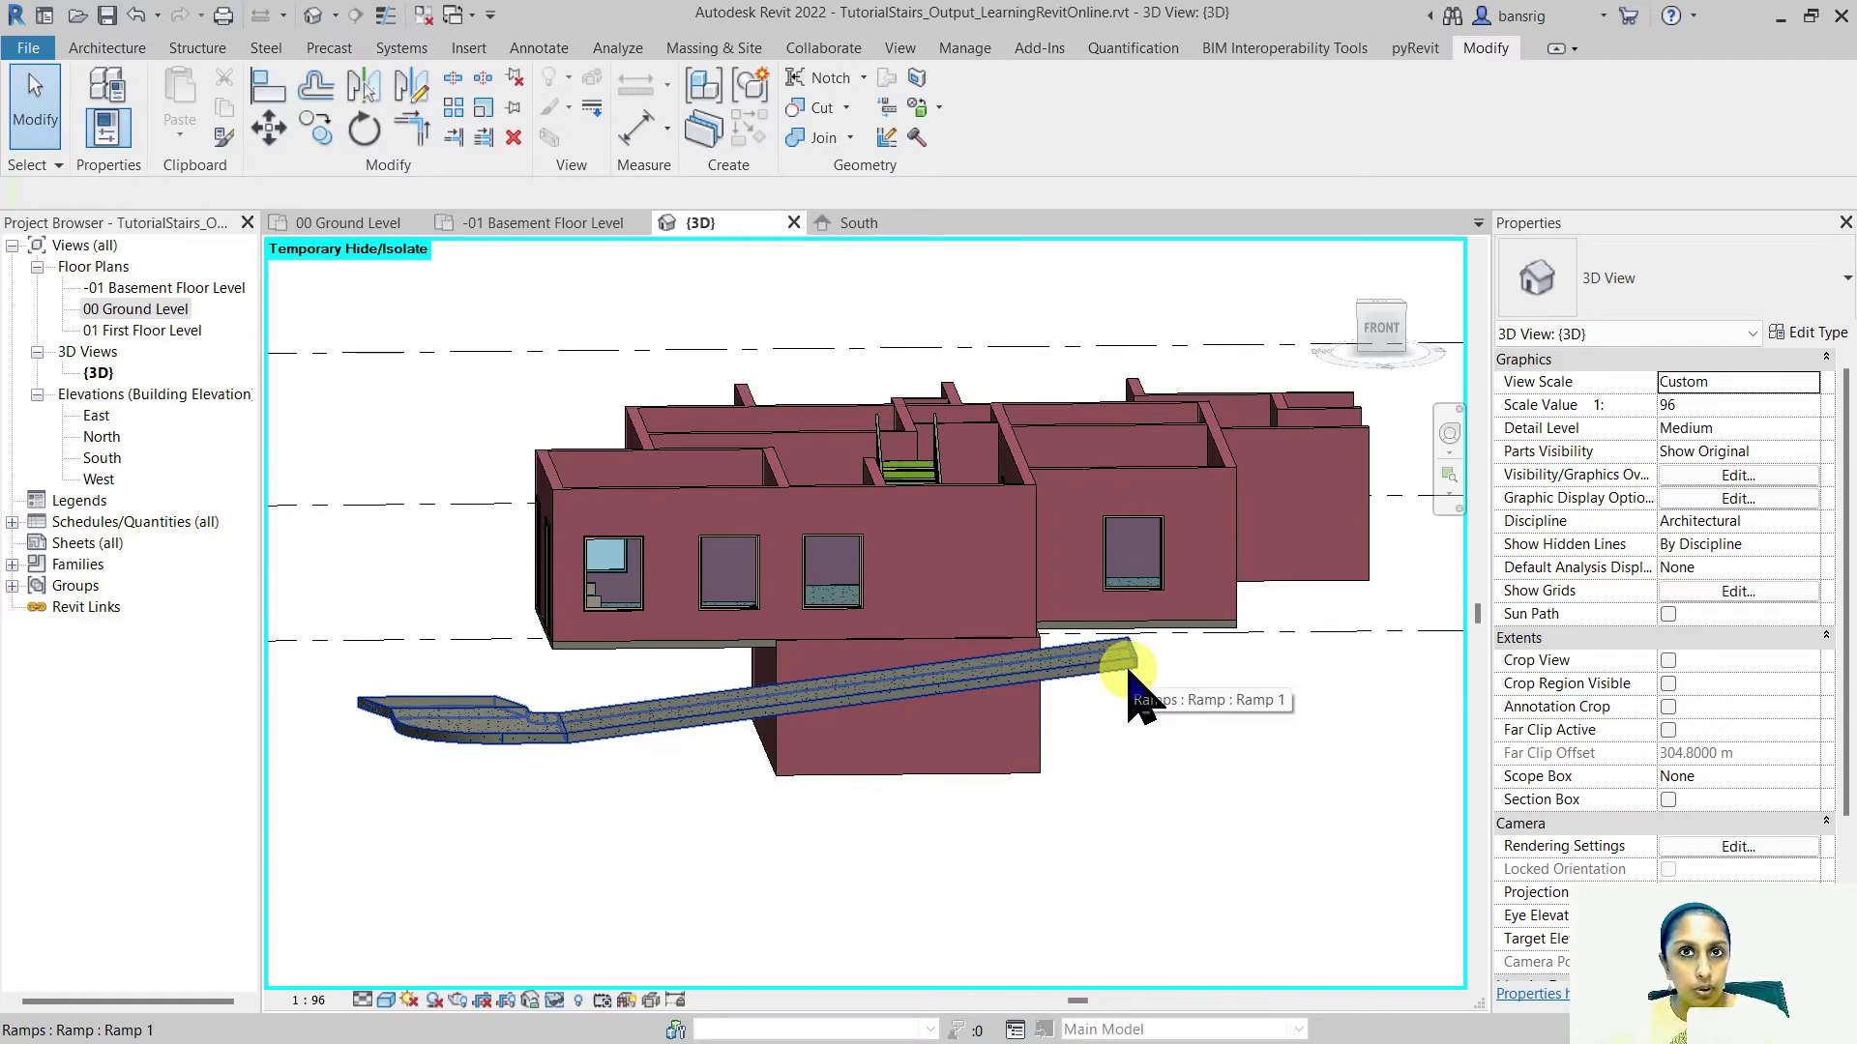
pyautogui.keyDown('shift'); pyautogui.moveTo(1135, 693); pyautogui.dragTo(876, 764, button='middle'); pyautogui.keyUp('shift')
# Set Ramp 1's type Shape to Solid, then view the filled concrete mass from the side
pyautogui.click(875, 759)
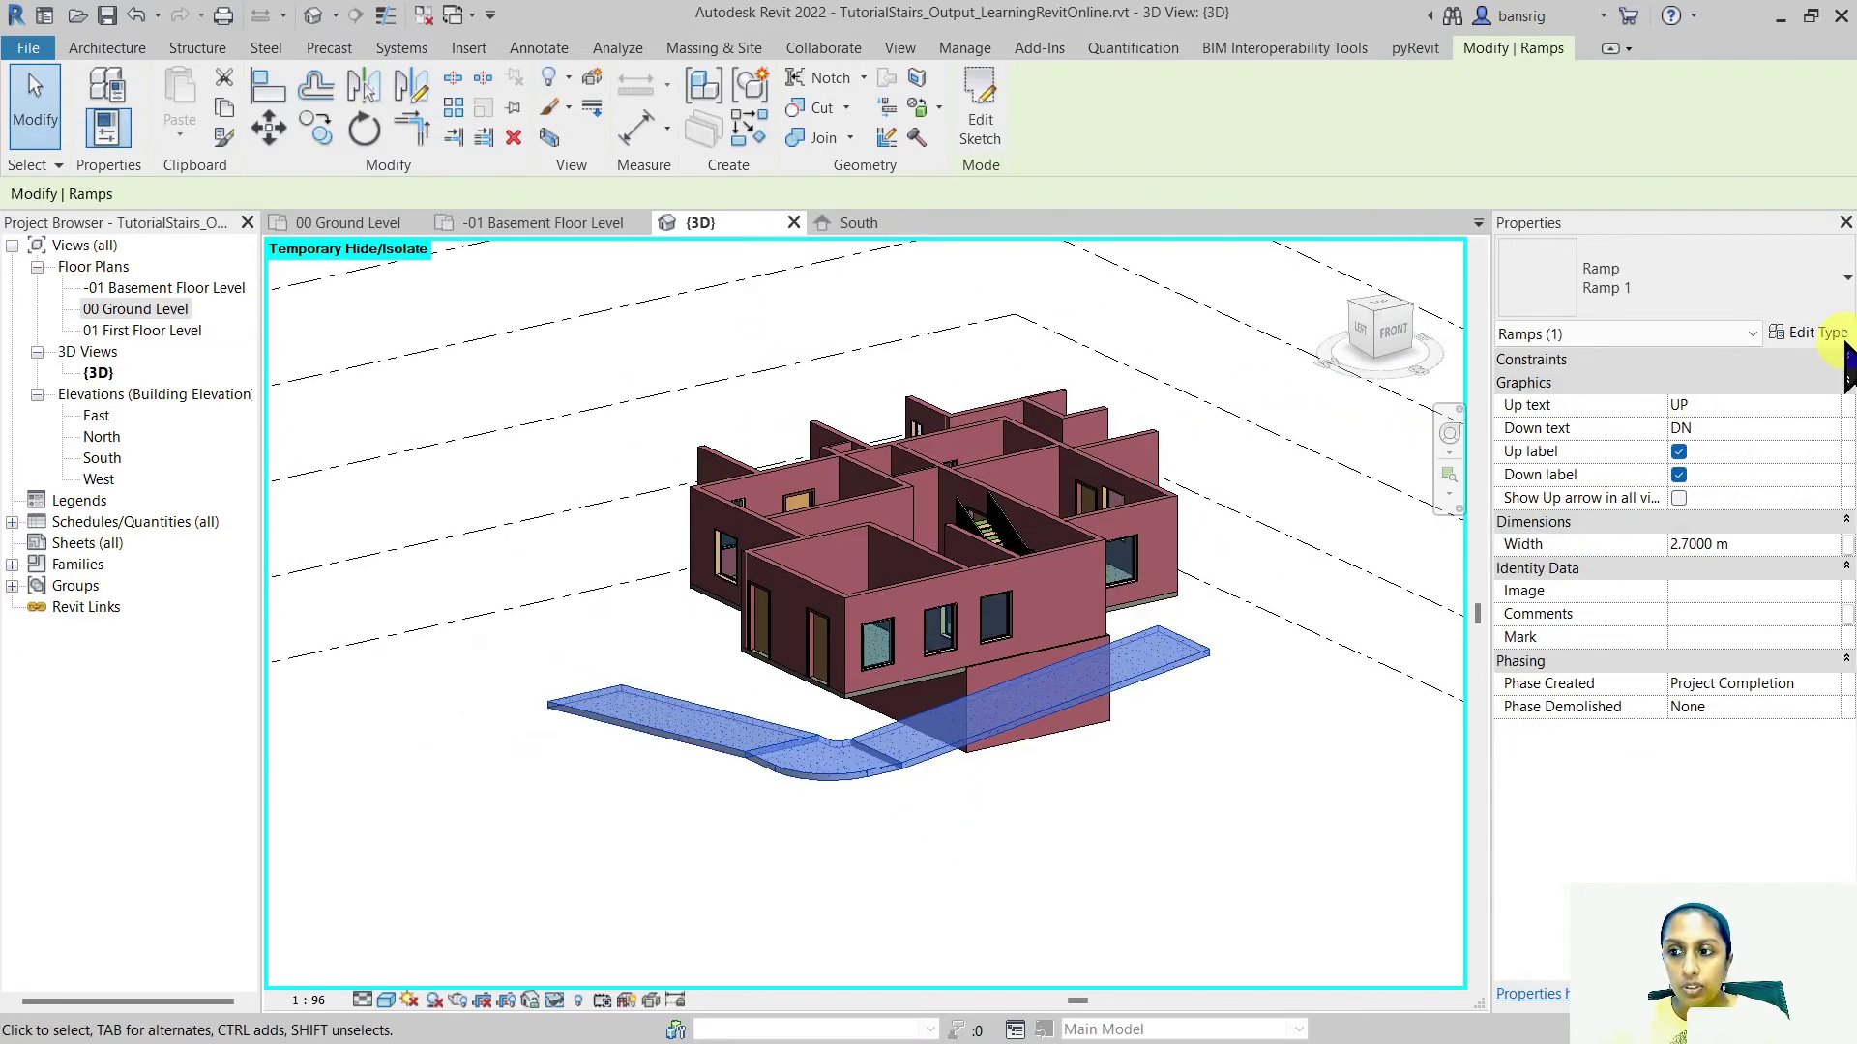
pyautogui.click(1818, 333)
pyautogui.click(1633, 332)
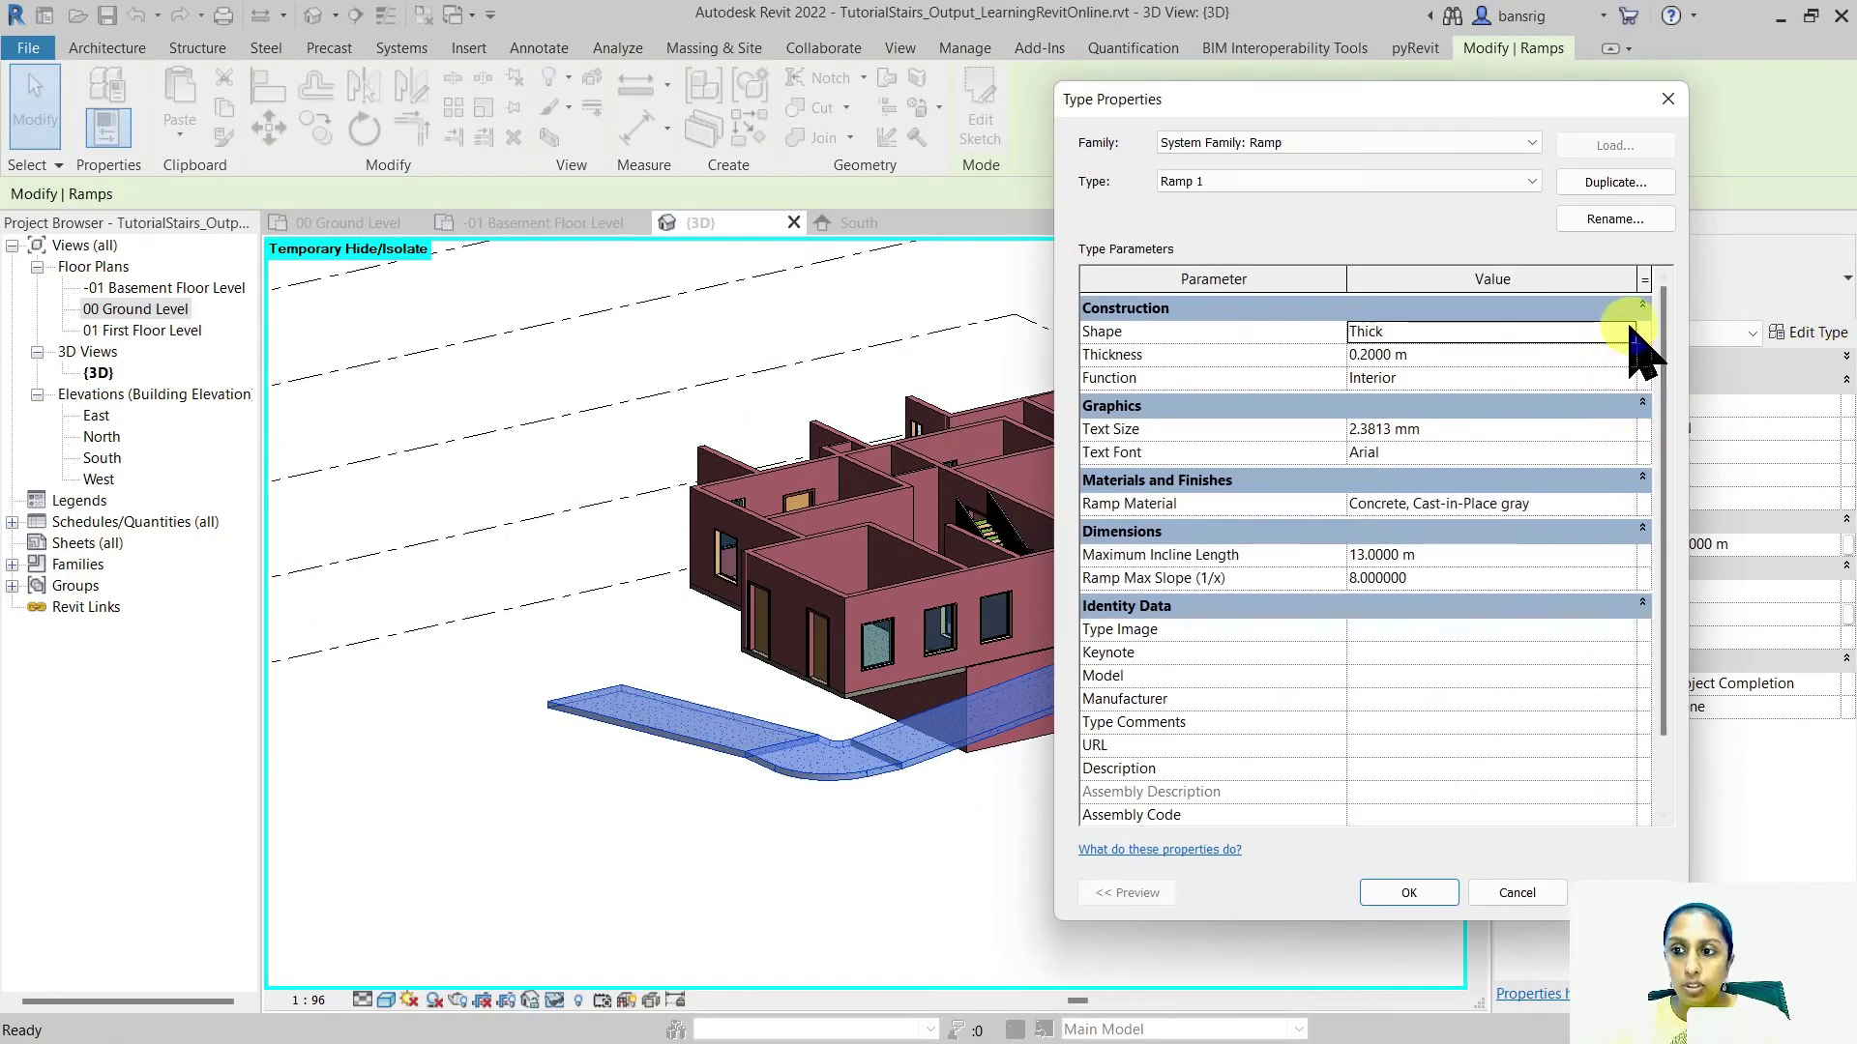
pyautogui.click(1633, 333)
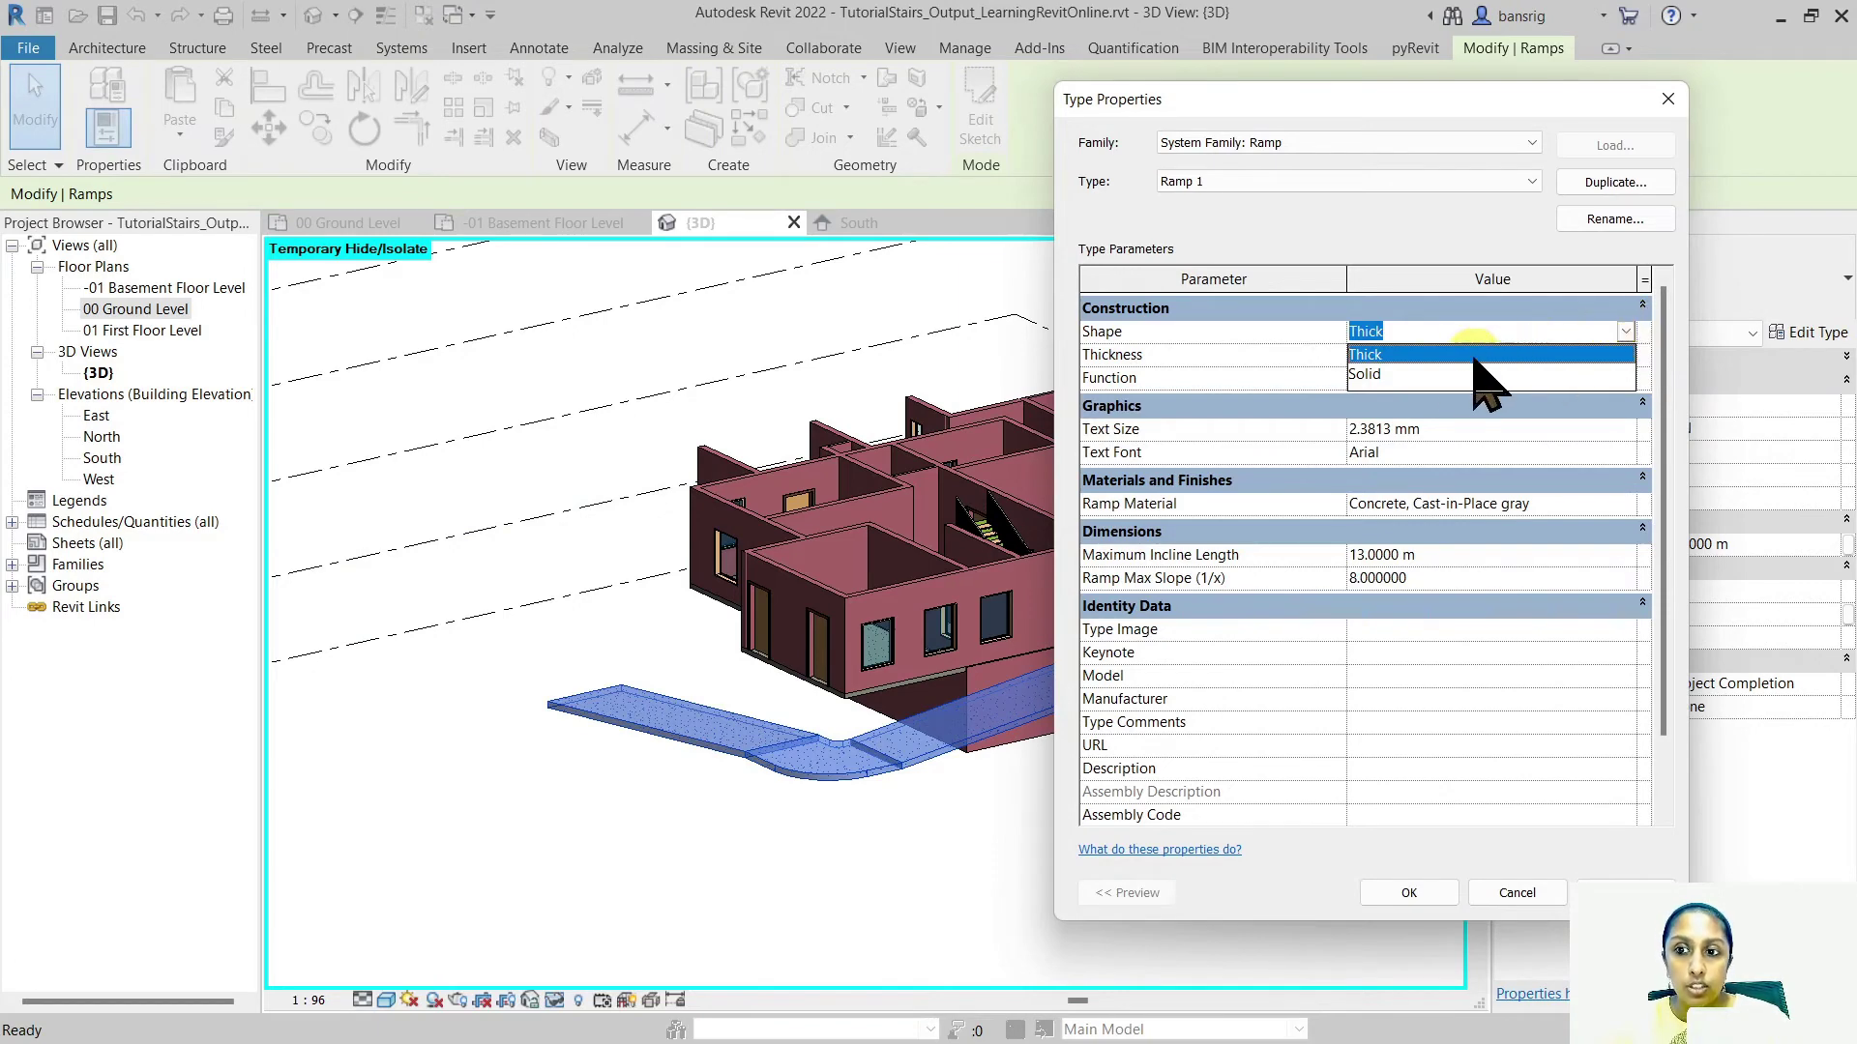
pyautogui.click(1379, 377)
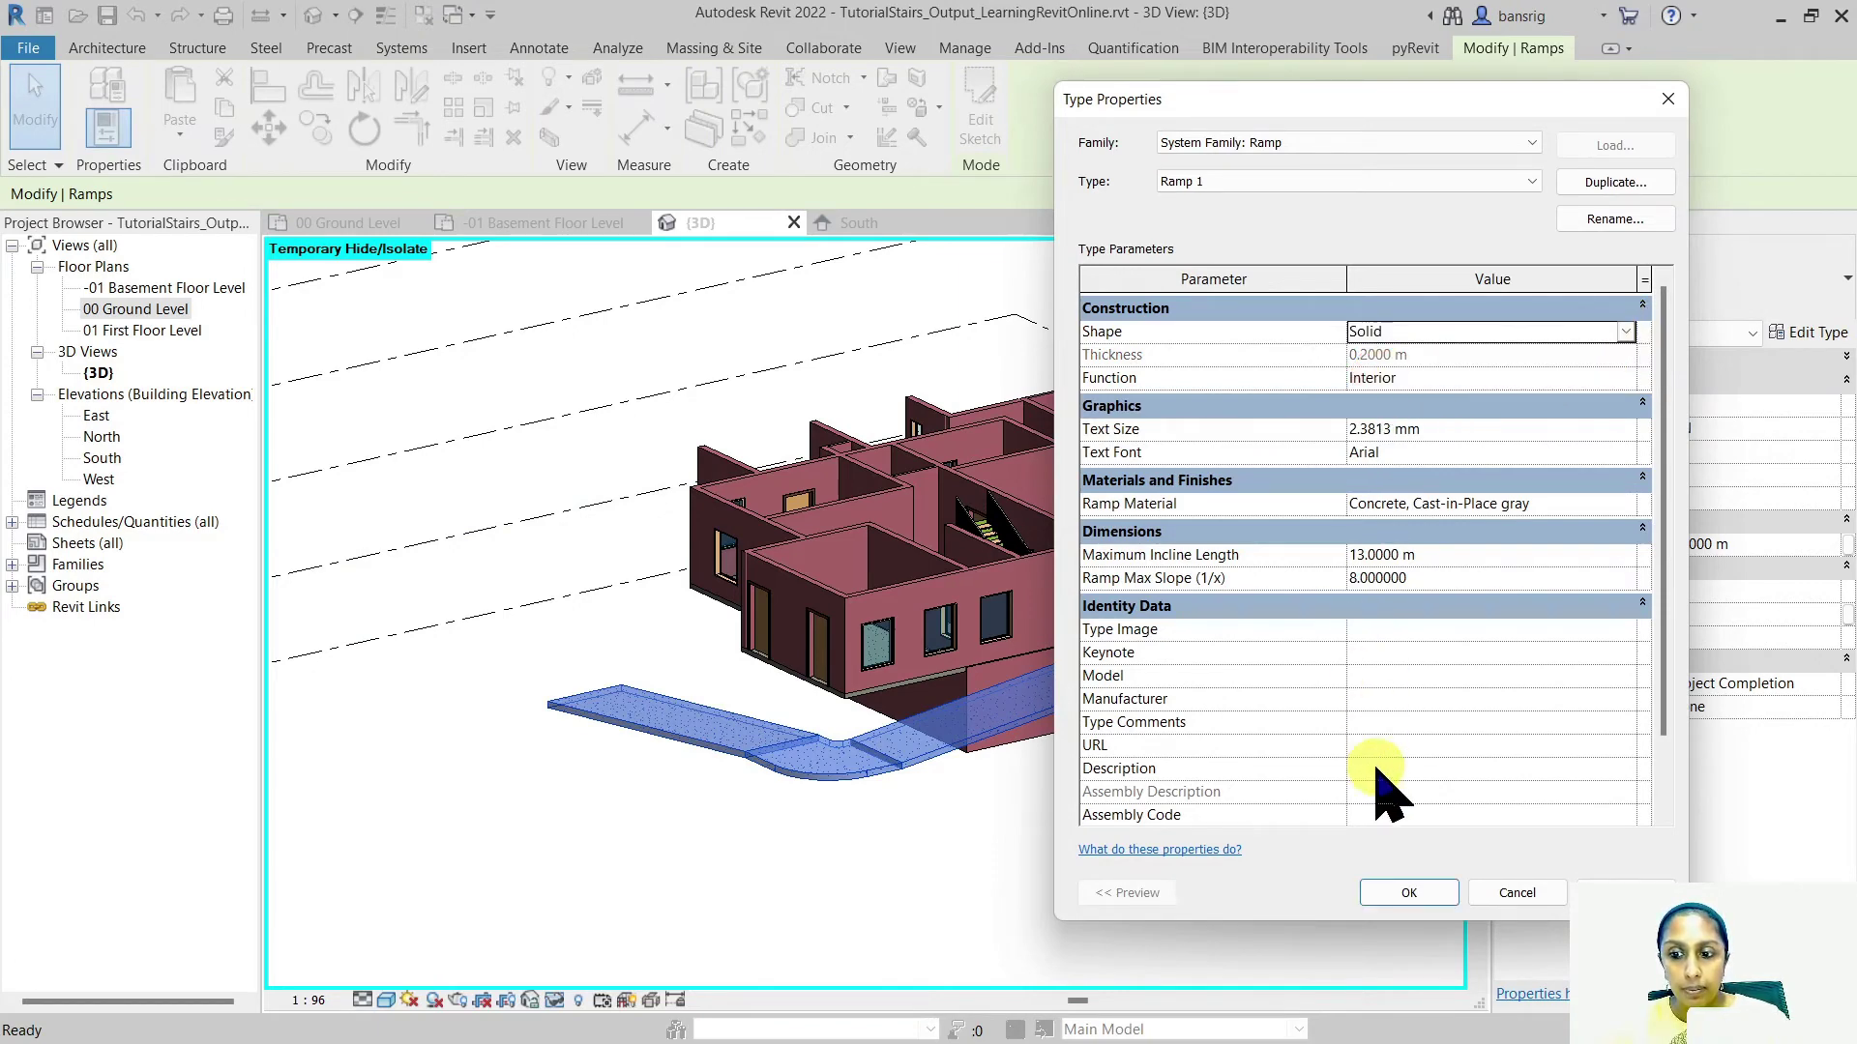
pyautogui.click(1407, 893)
pyautogui.click(874, 882)
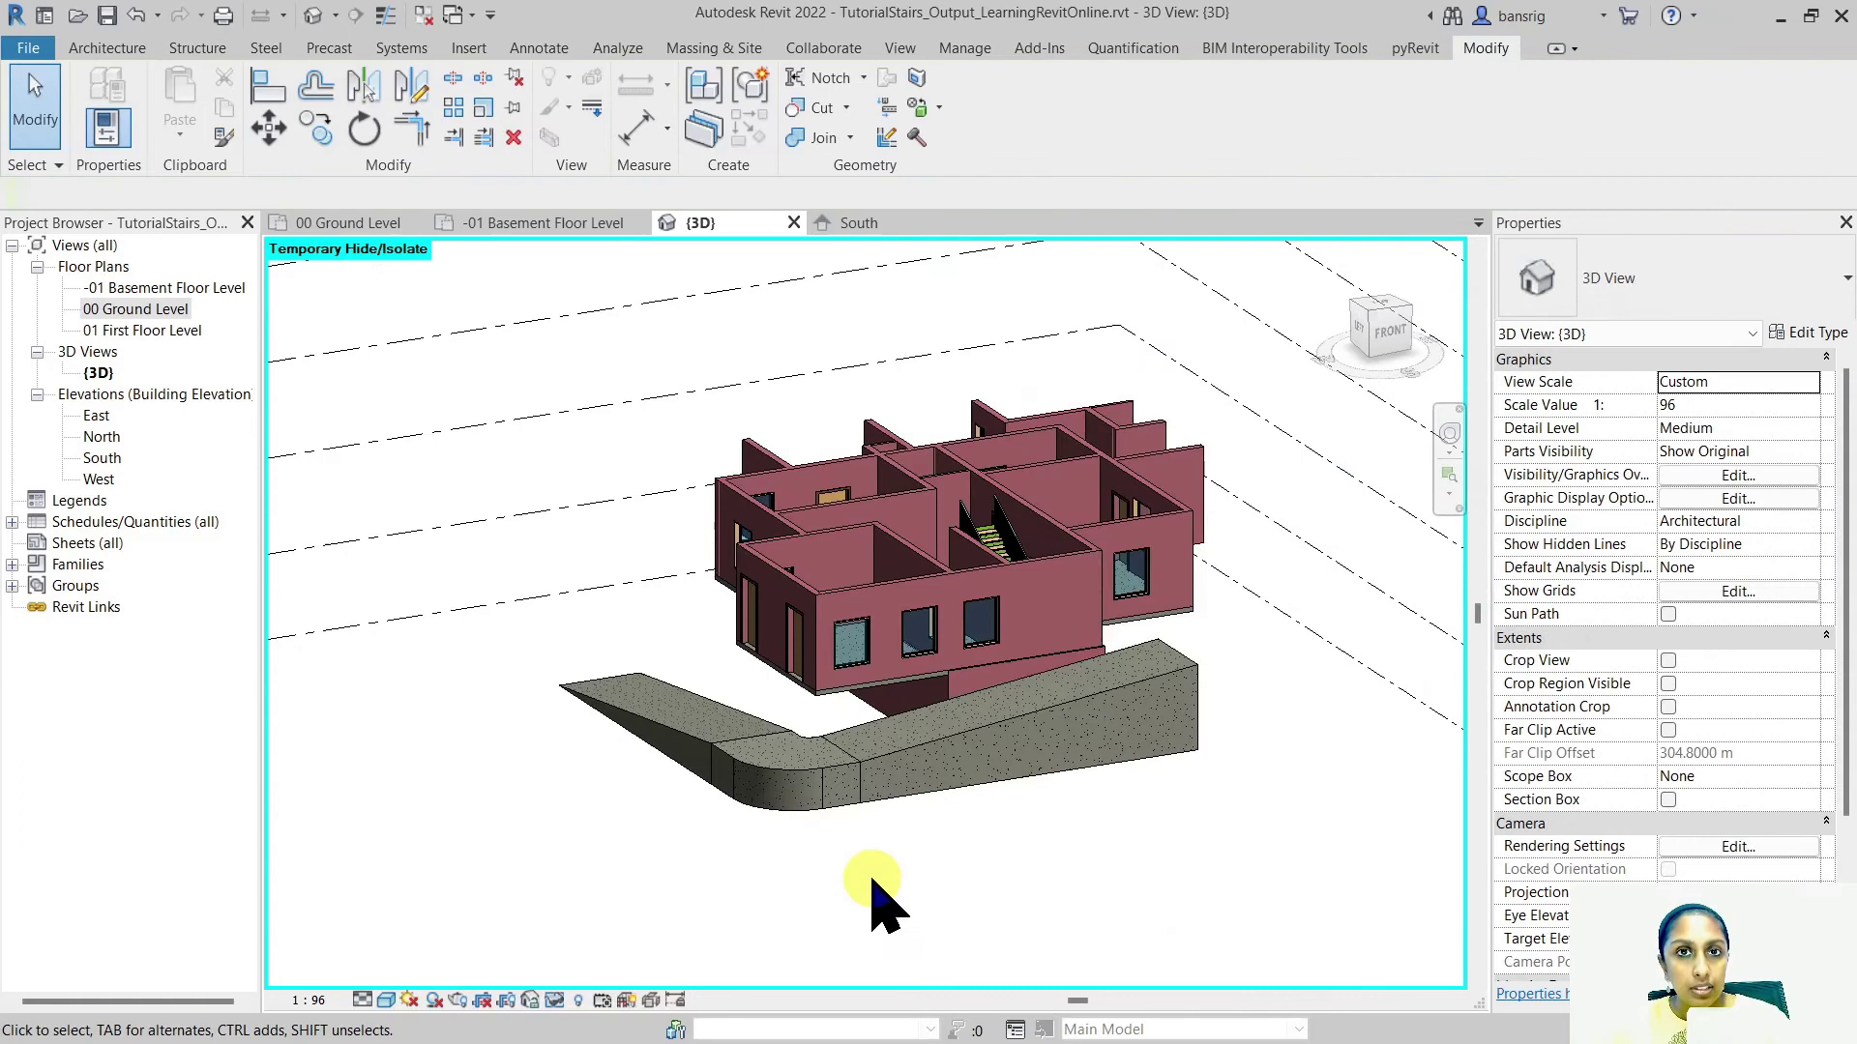
pyautogui.keyDown('shift'); pyautogui.moveTo(882, 876); pyautogui.dragTo(1073, 864, button='middle'); pyautogui.keyUp('shift')
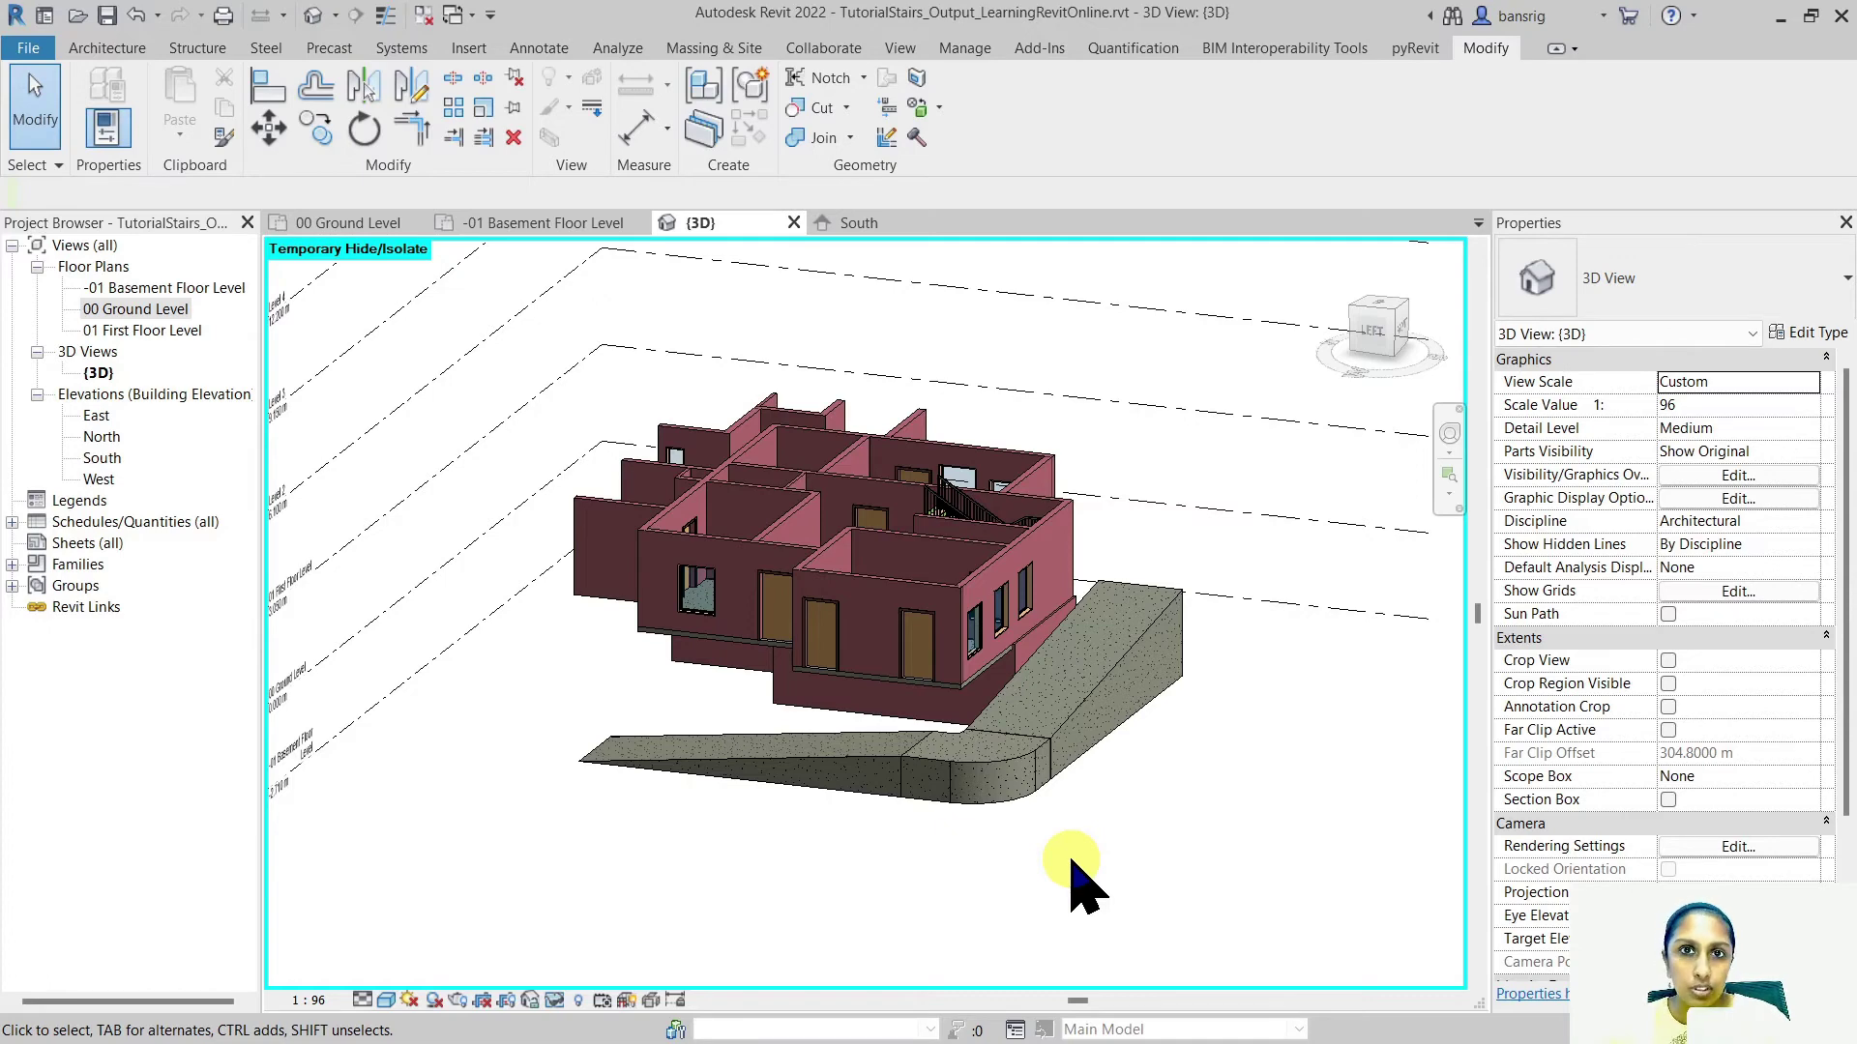
# Switch Ramp 1's type Shape back to Thick in its type properties
pyautogui.click(1112, 677)
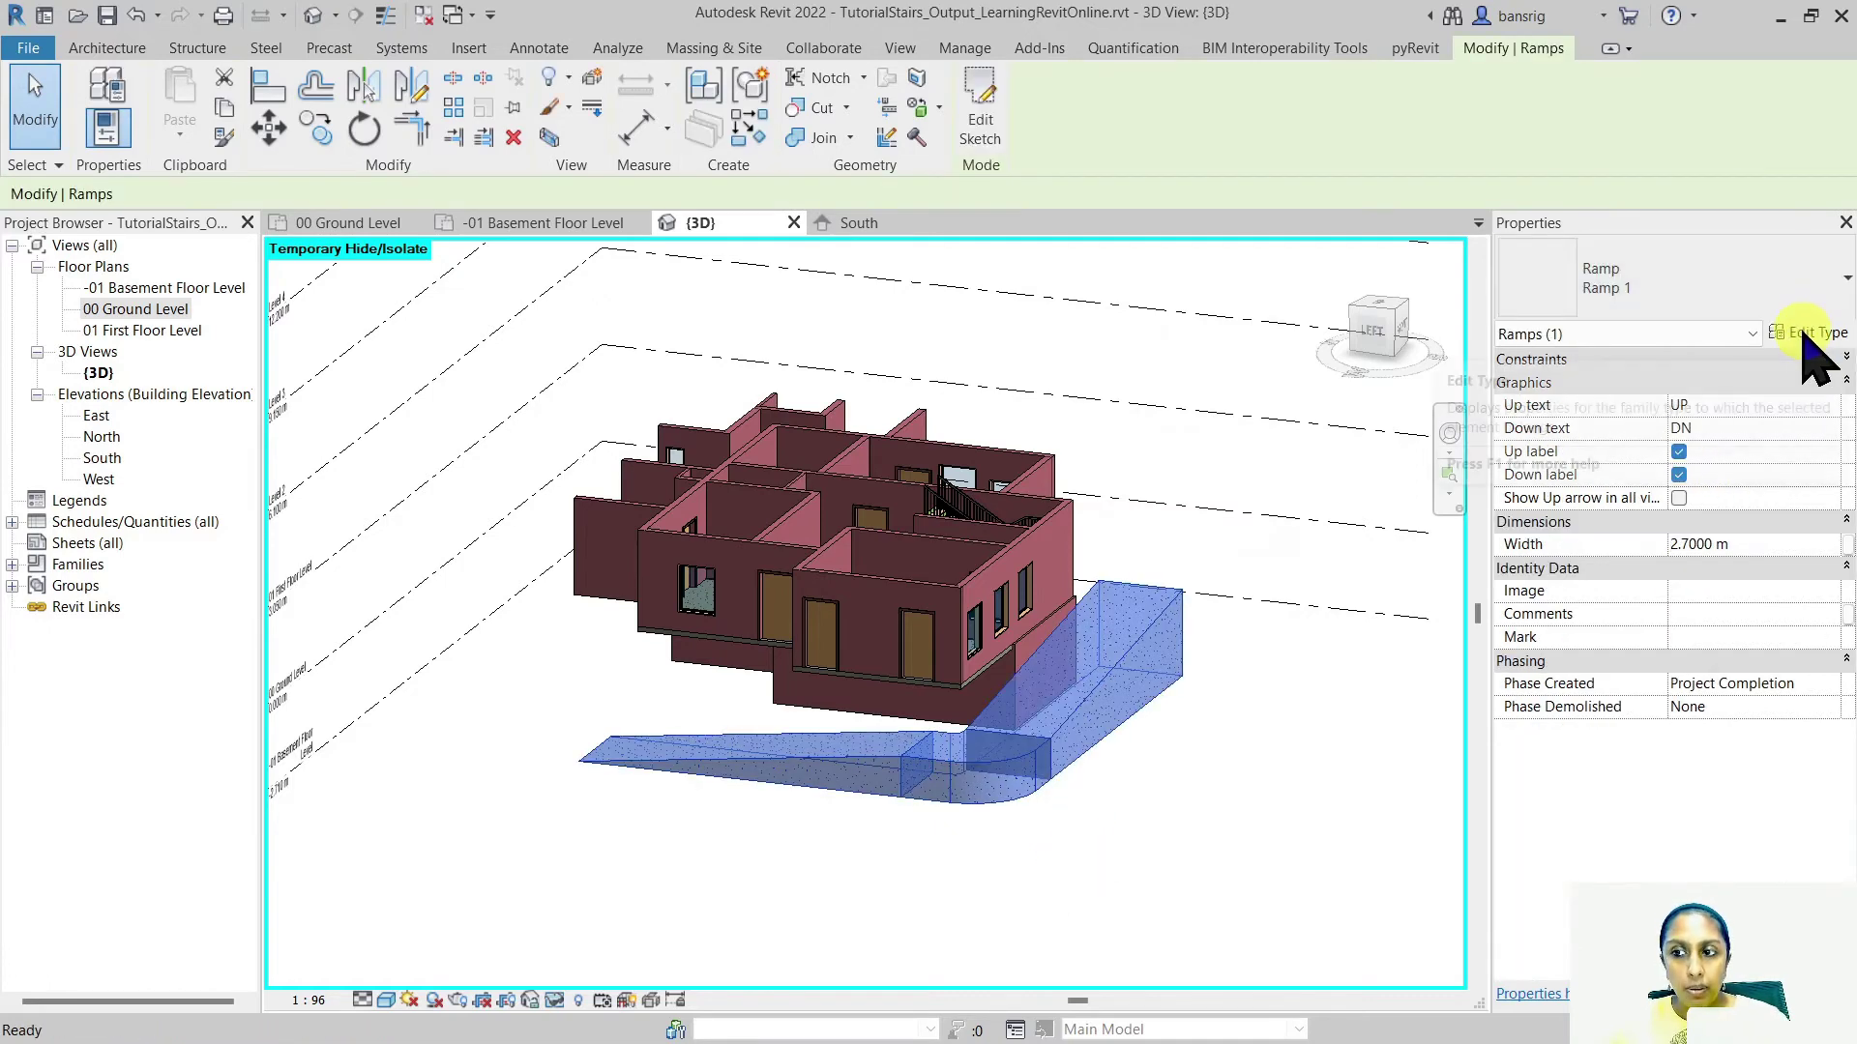
pyautogui.click(1806, 334)
pyautogui.click(1634, 332)
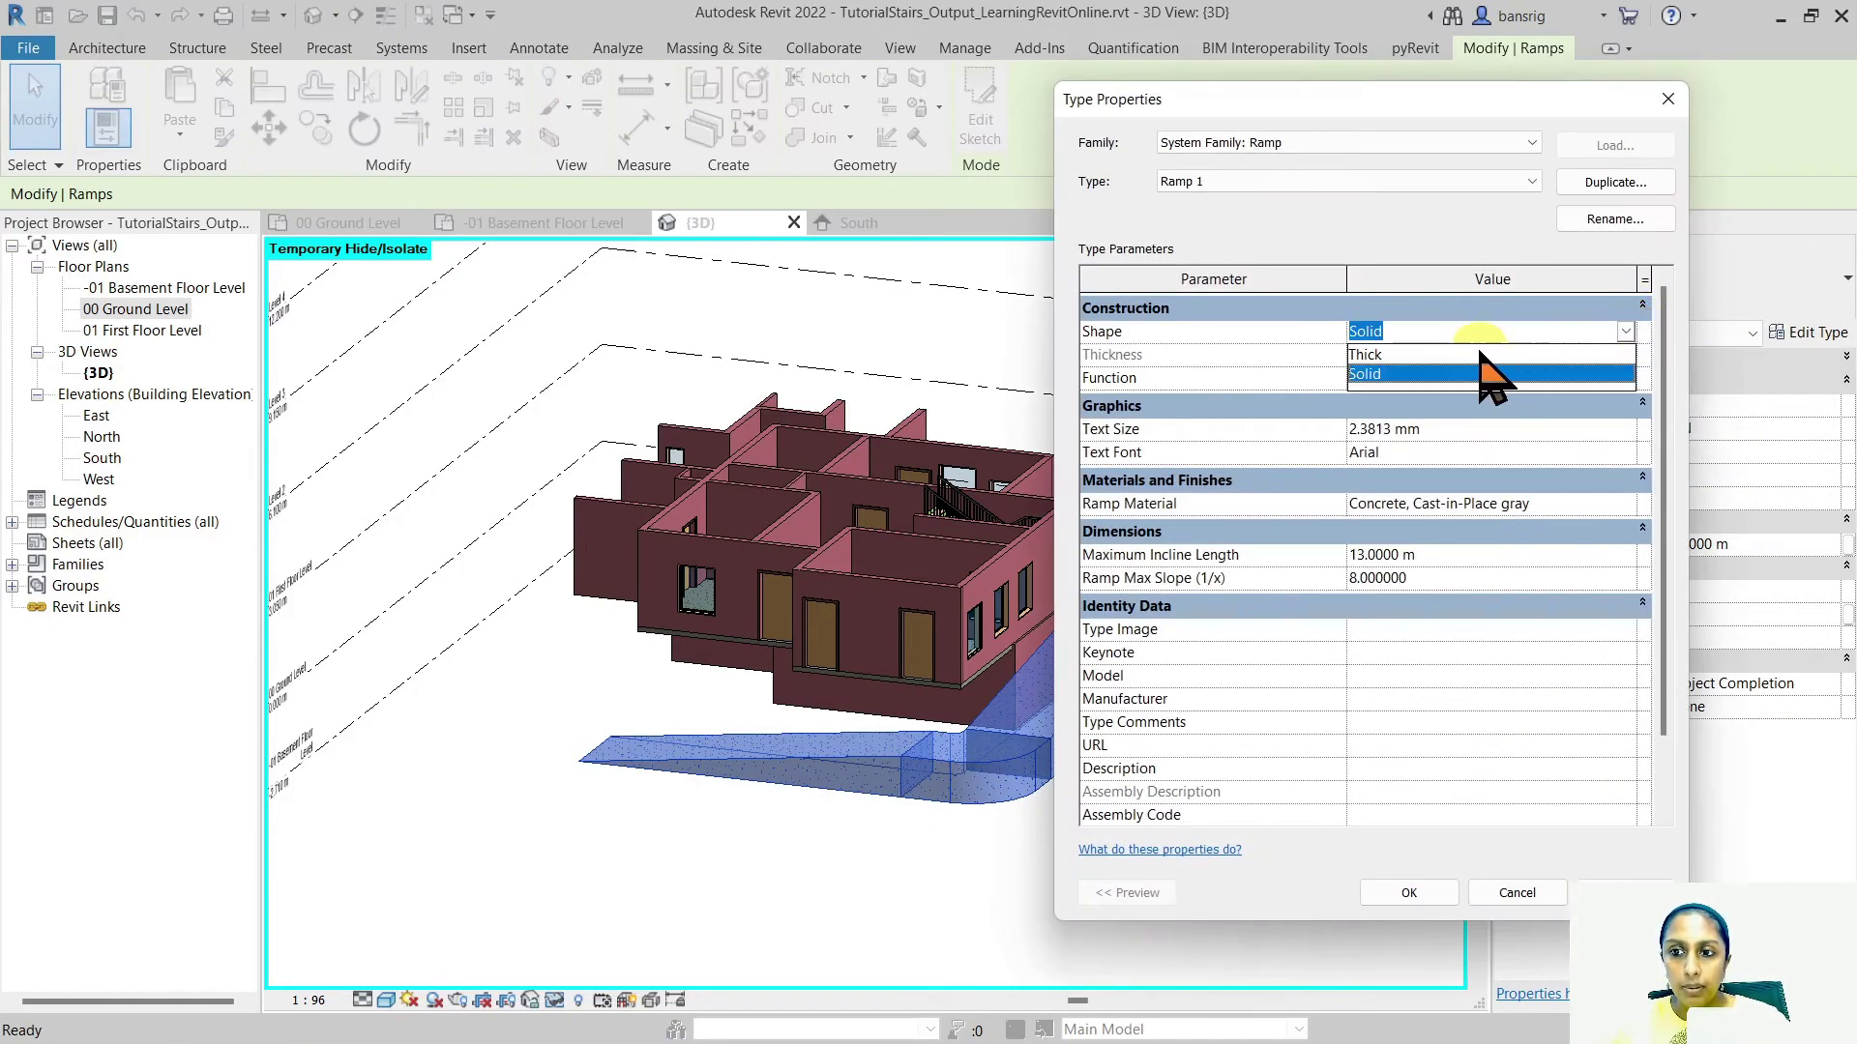
pyautogui.click(1483, 367)
pyautogui.click(1404, 888)
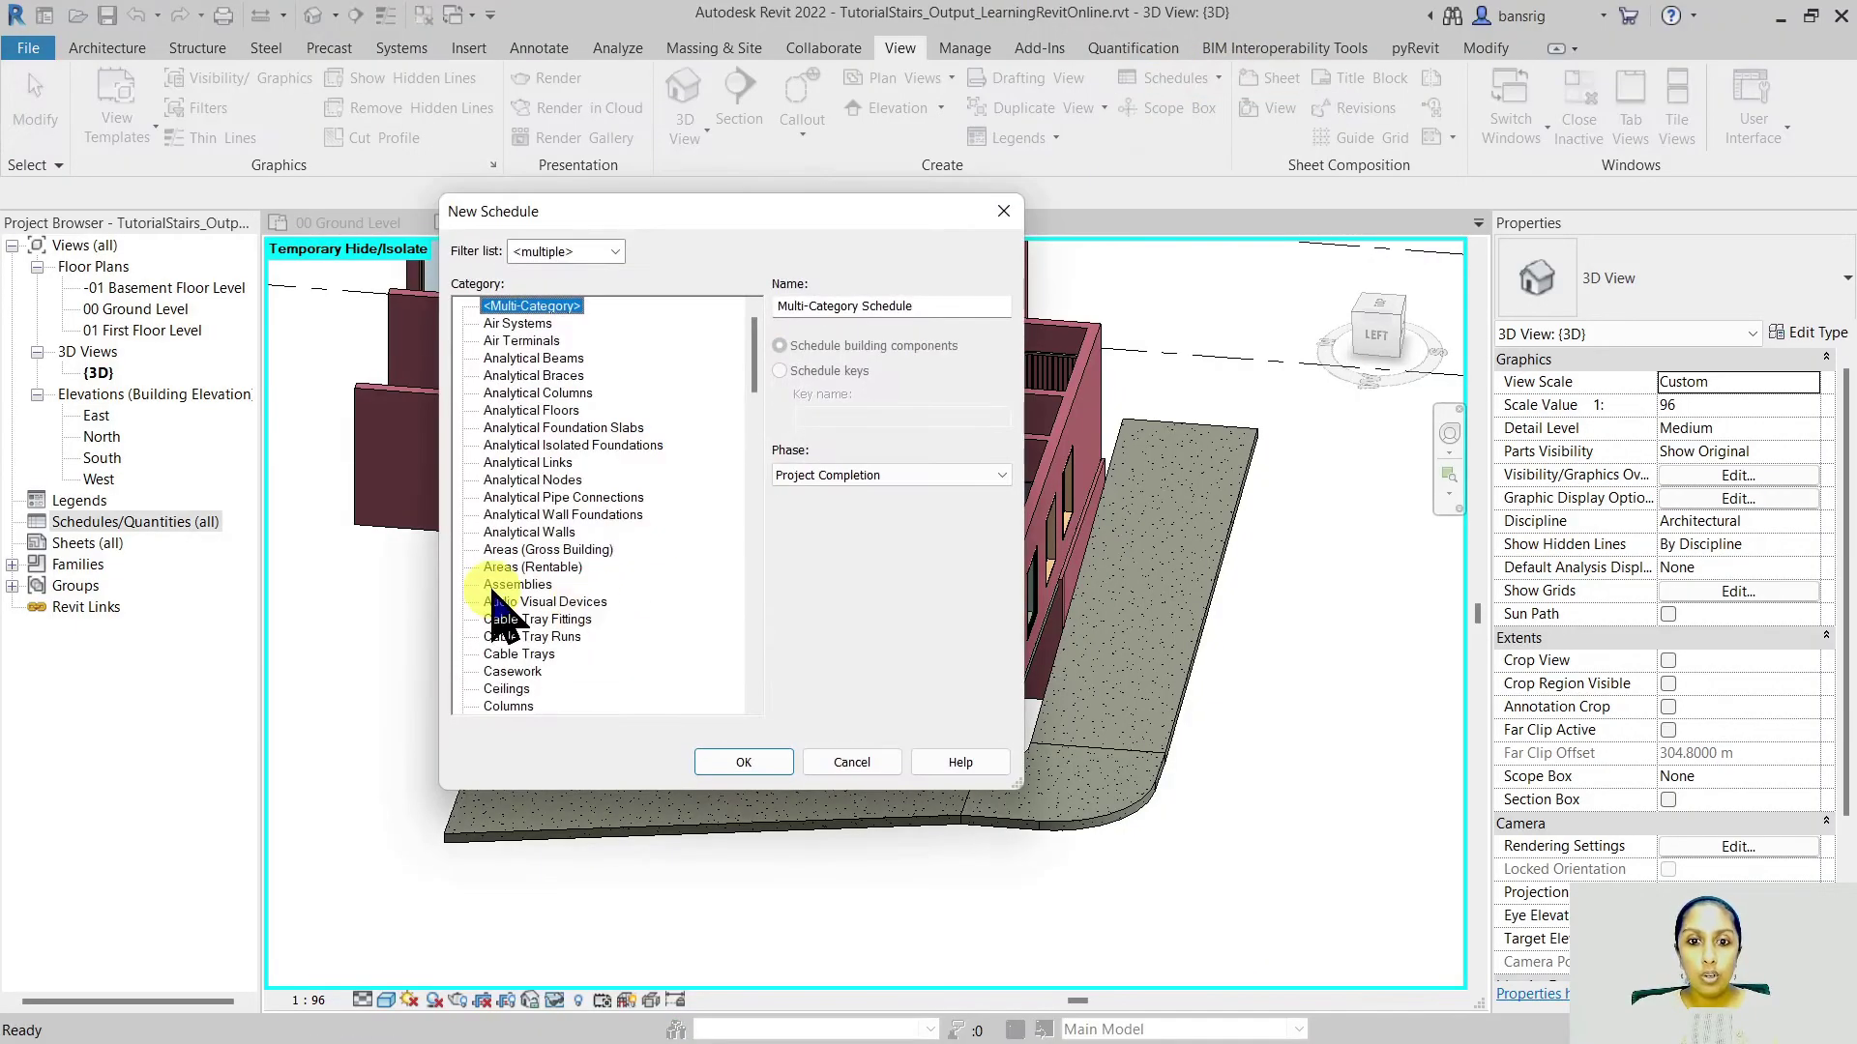
# Create a Ramps schedule, then cancel Schedule Properties without adding any fields
pyautogui.scroll(-15, 497, 600)
pyautogui.click(505, 638)
pyautogui.click(504, 654)
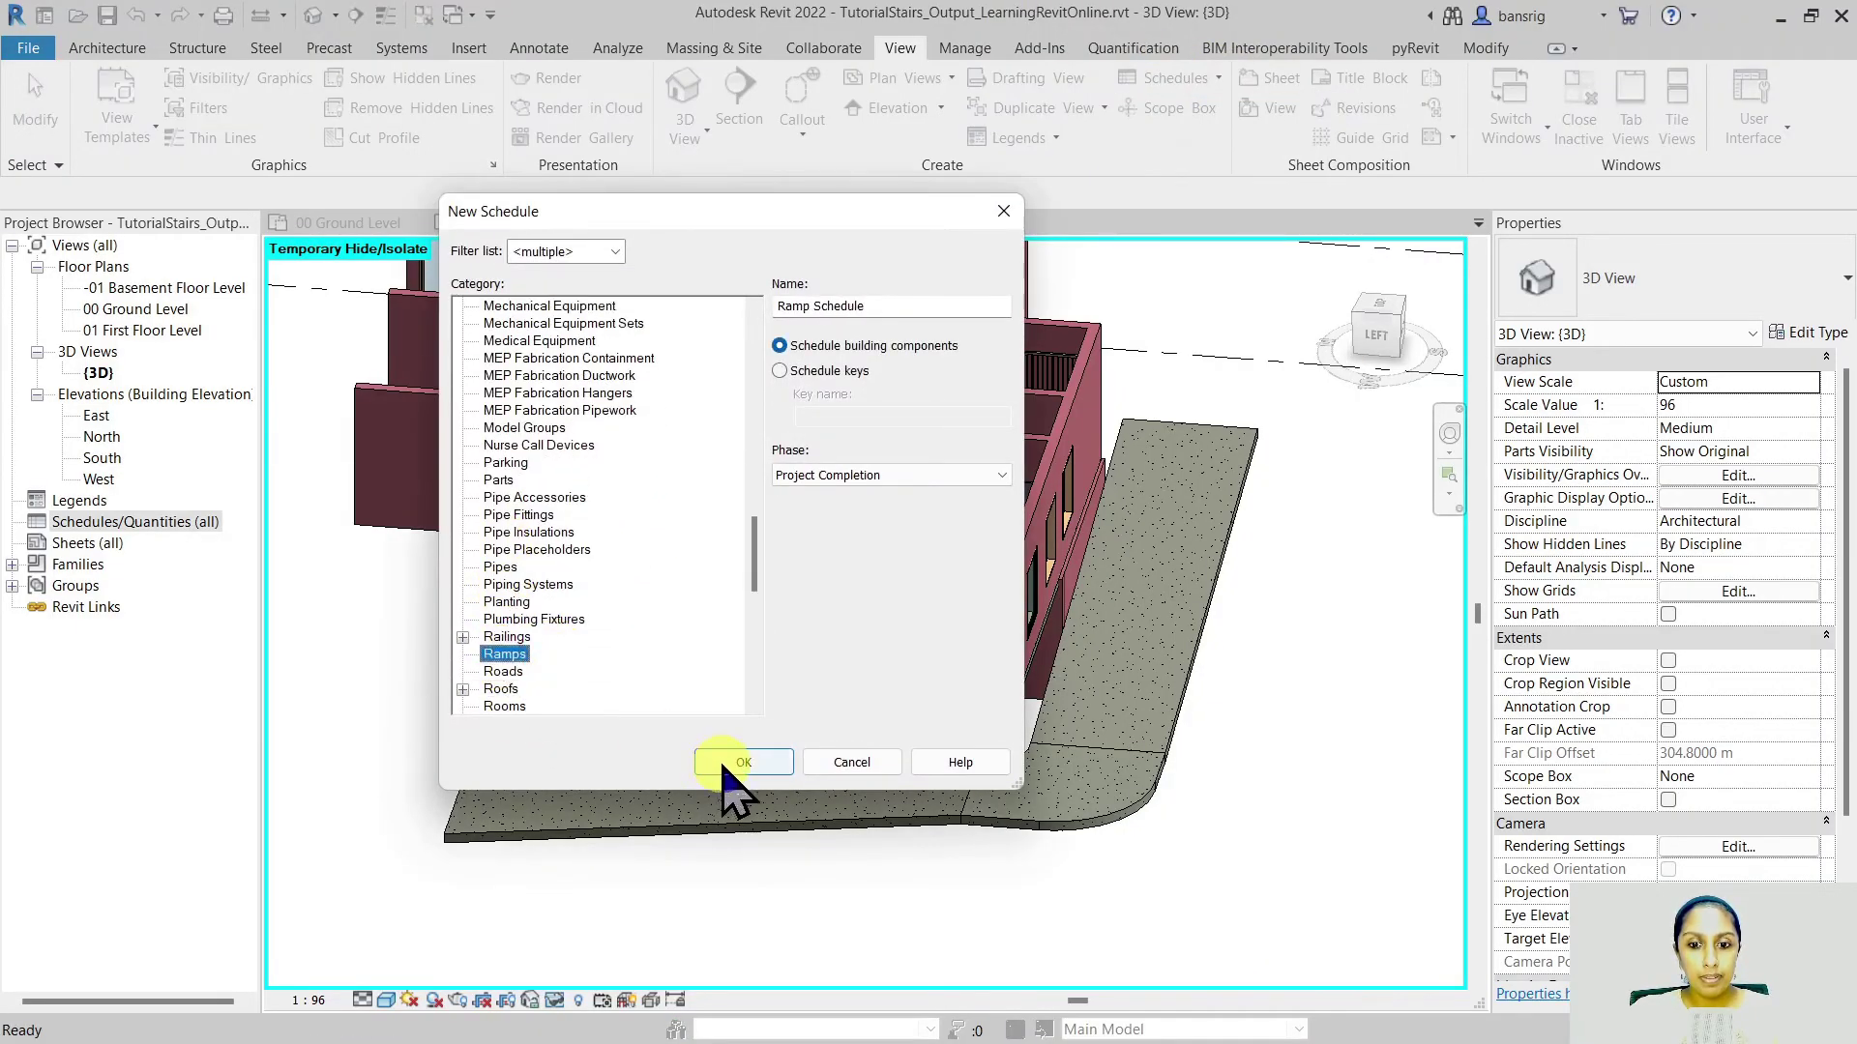
pyautogui.click(743, 762)
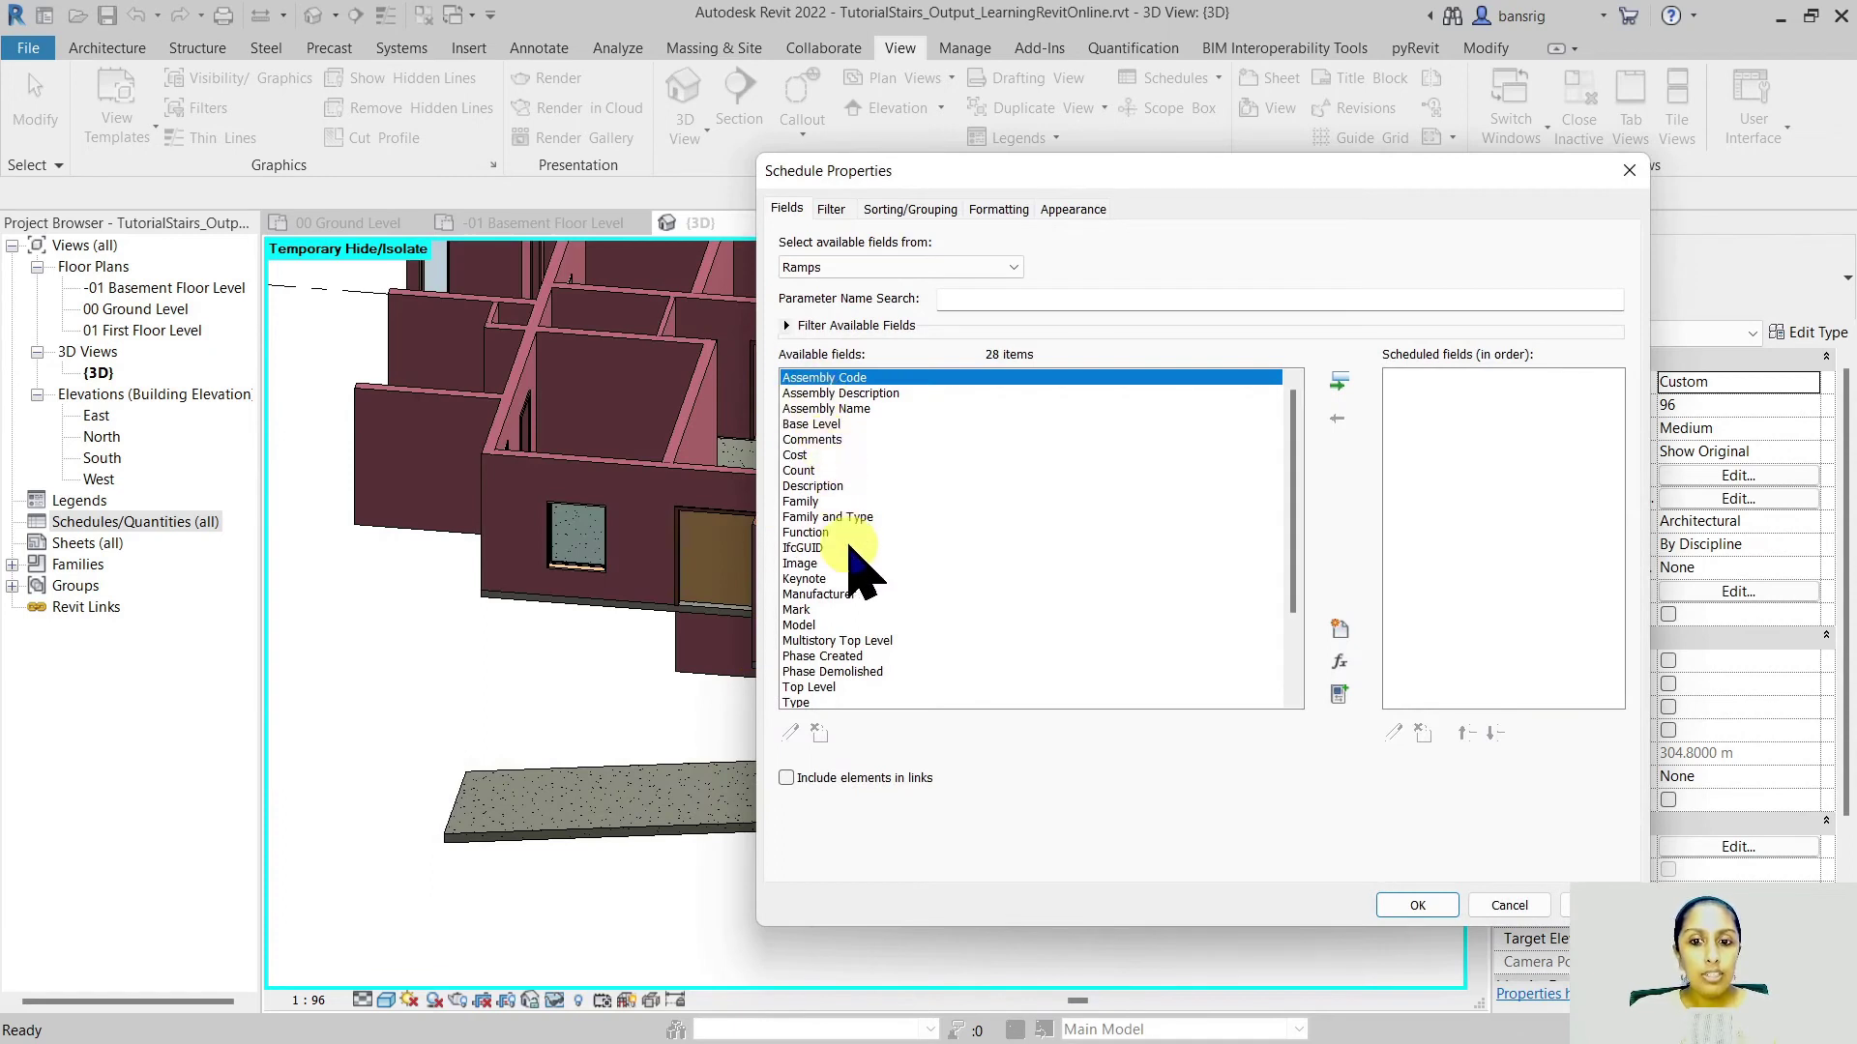
pyautogui.scroll(-3, 850, 542)
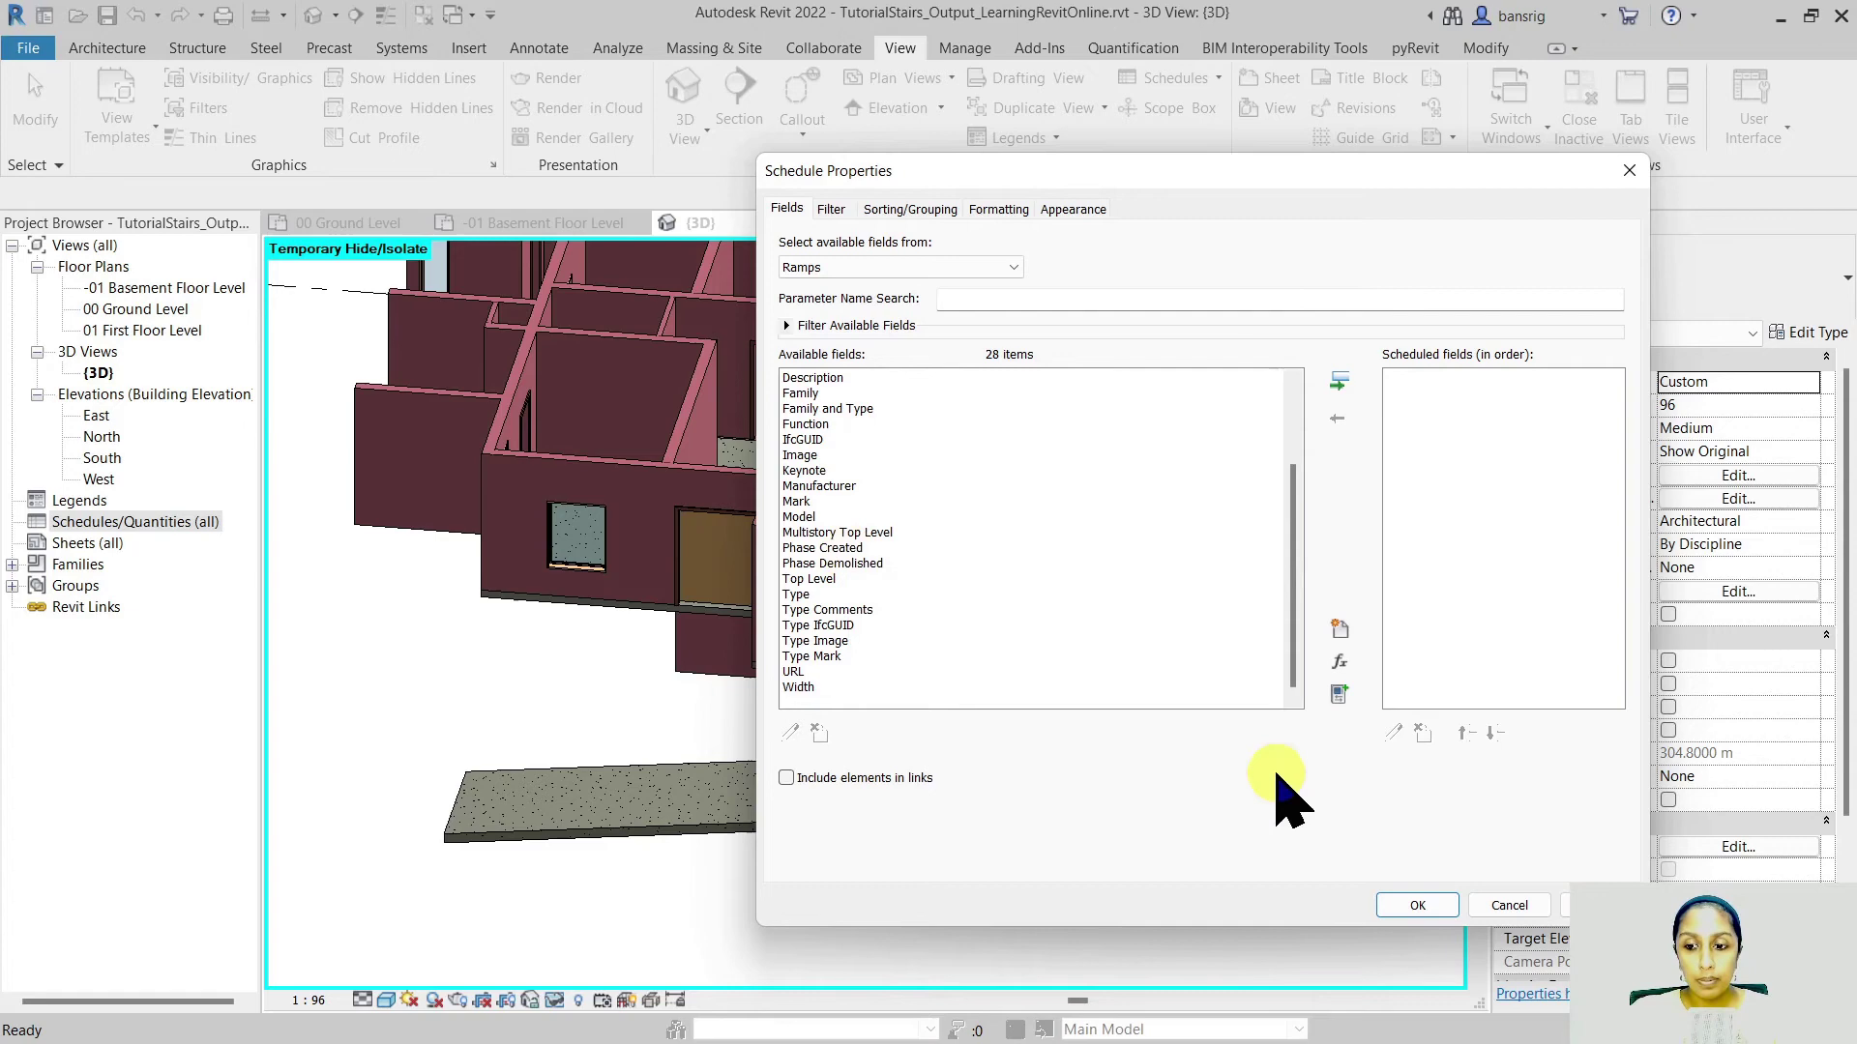
pyautogui.click(1510, 906)
# Start a new Material Takeoff schedule for the Ramps category
pyautogui.click(1178, 77)
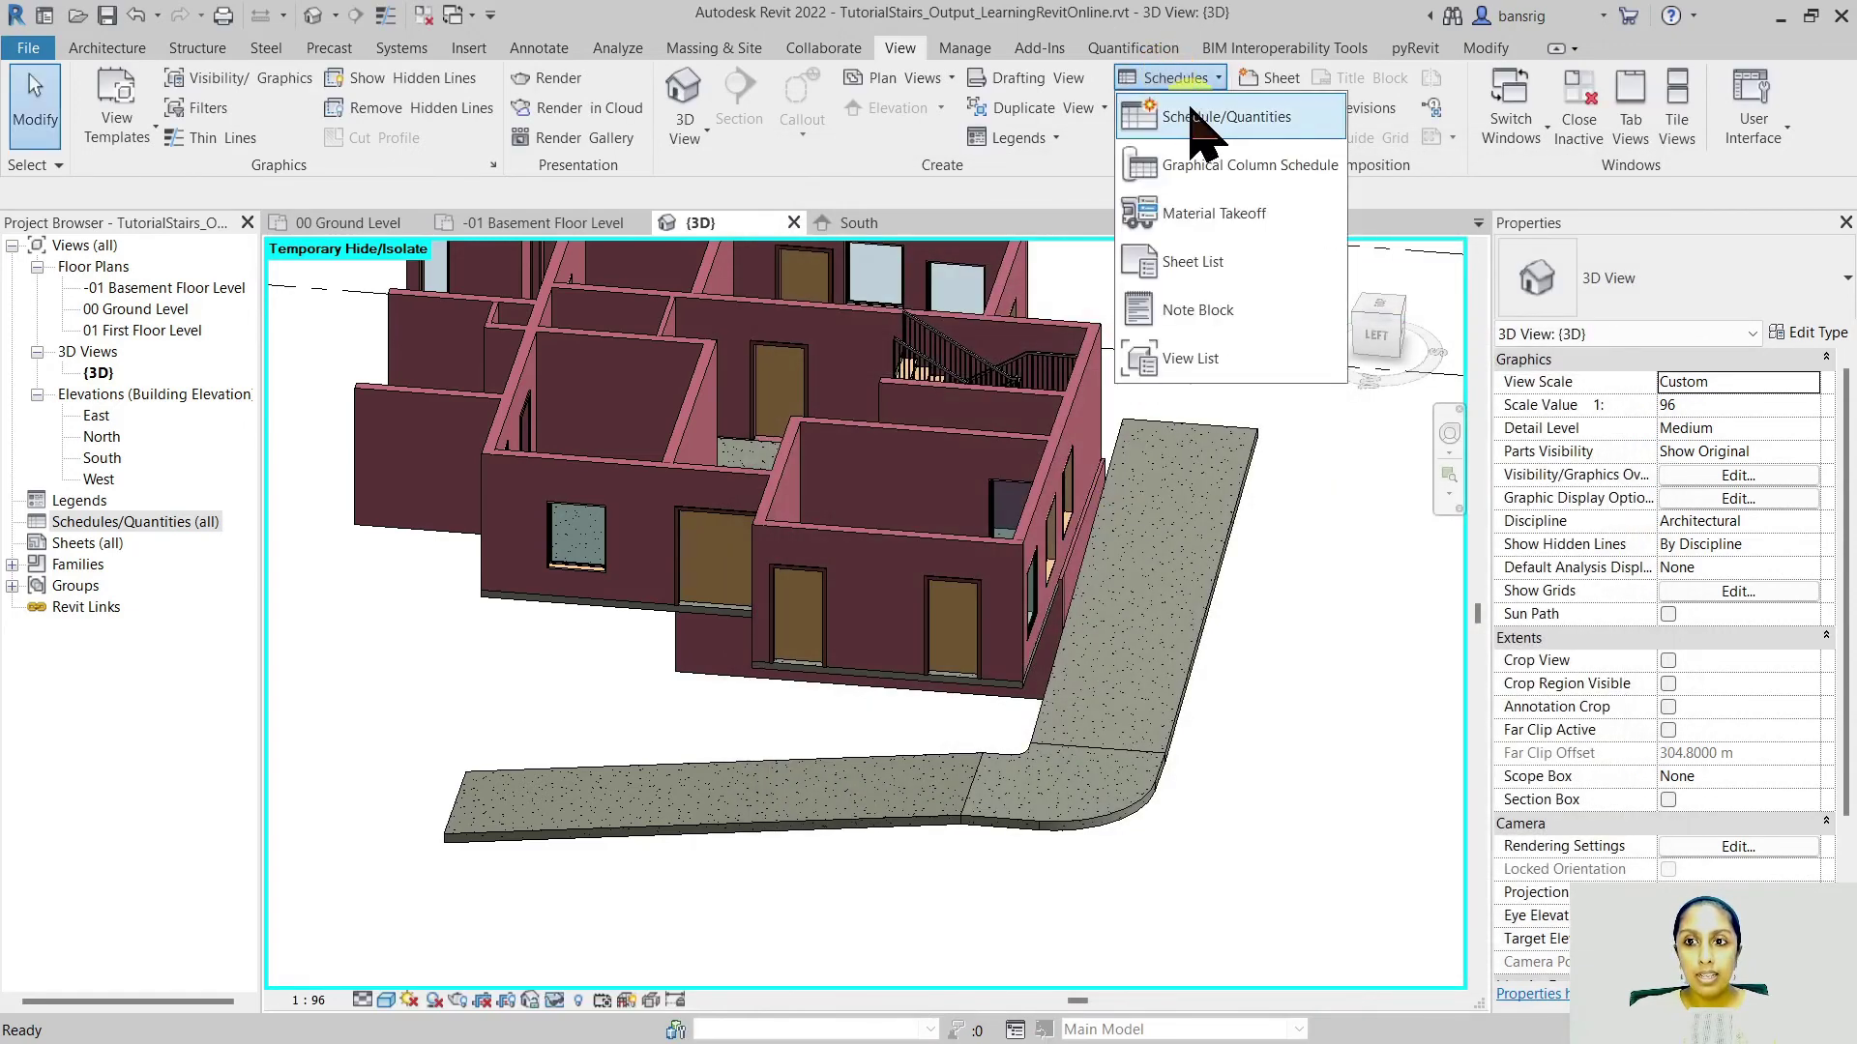
pyautogui.click(1214, 213)
pyautogui.click(368, 534)
pyautogui.press('r')
pyautogui.scroll(-1, 387, 639)
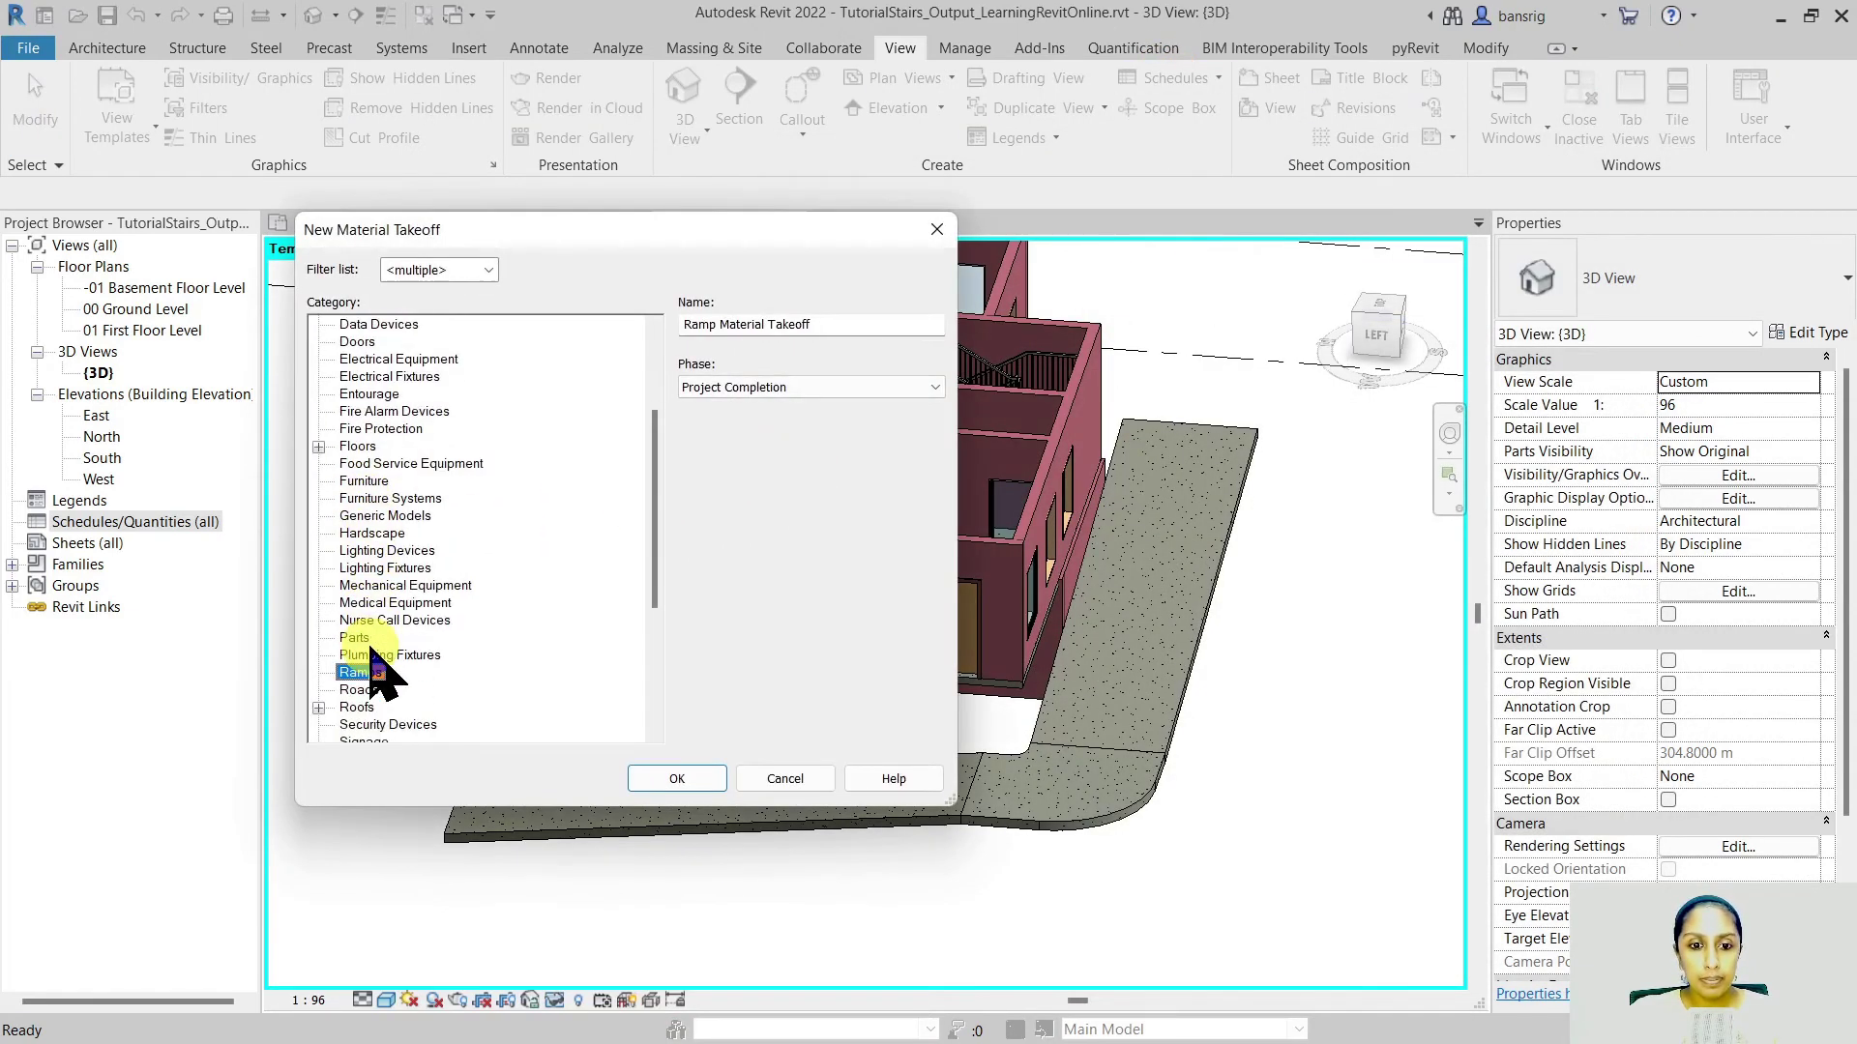
pyautogui.click(689, 779)
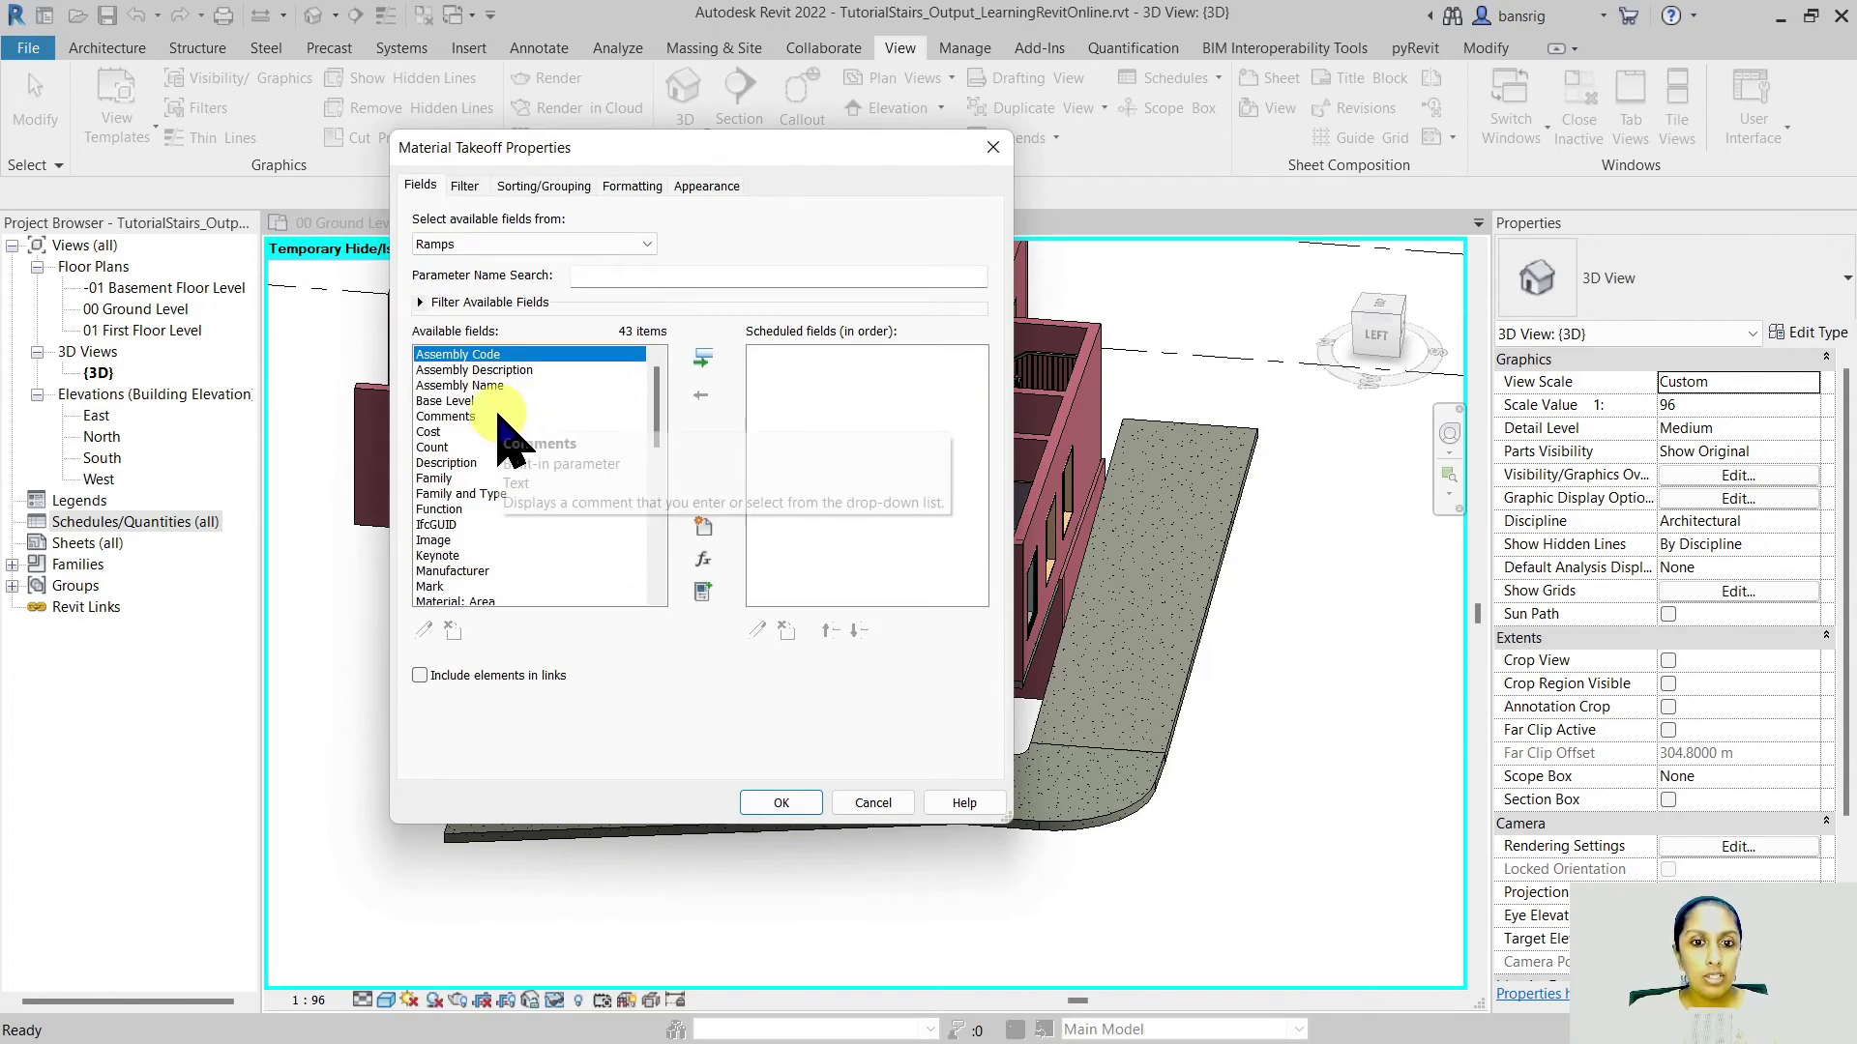
# Add Material: Name, Area and Volume fields to the takeoff, then return to {3D}
pyautogui.scroll(-4, 503, 425)
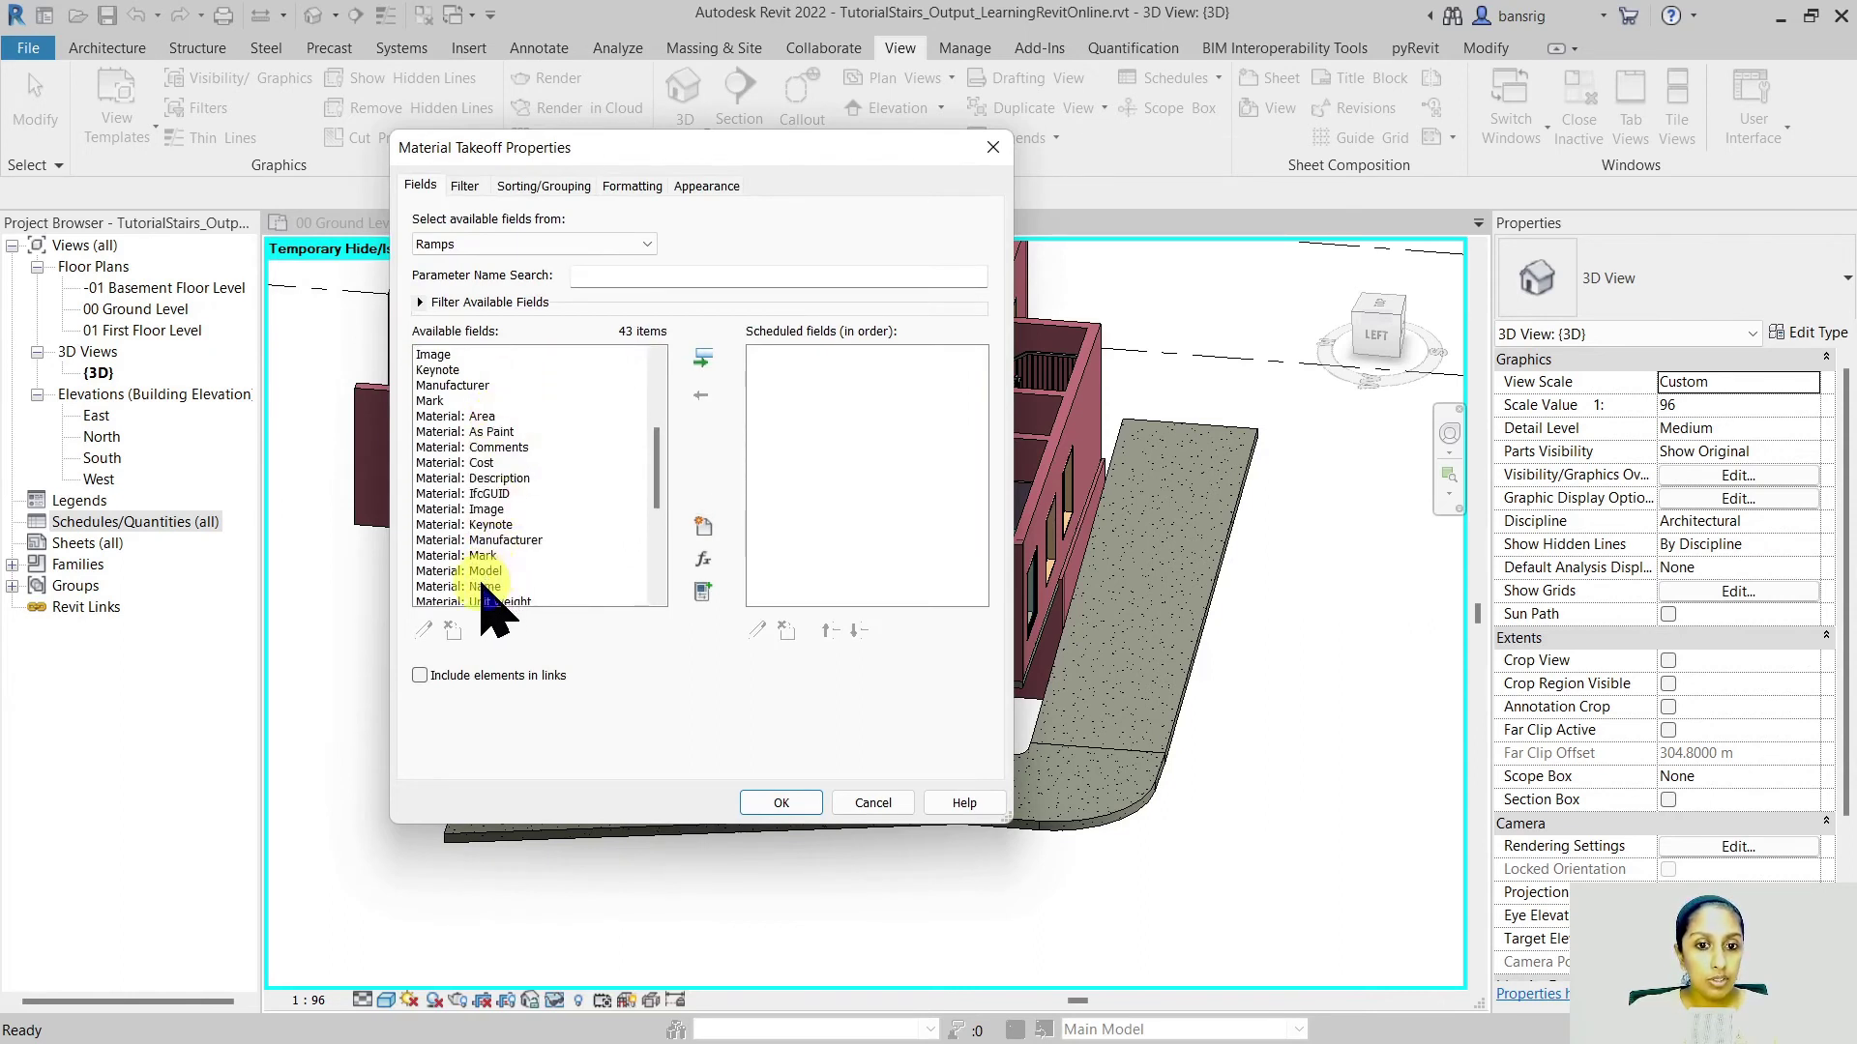
pyautogui.doubleClick(480, 586)
pyautogui.doubleClick(474, 416)
pyautogui.scroll(-2, 493, 483)
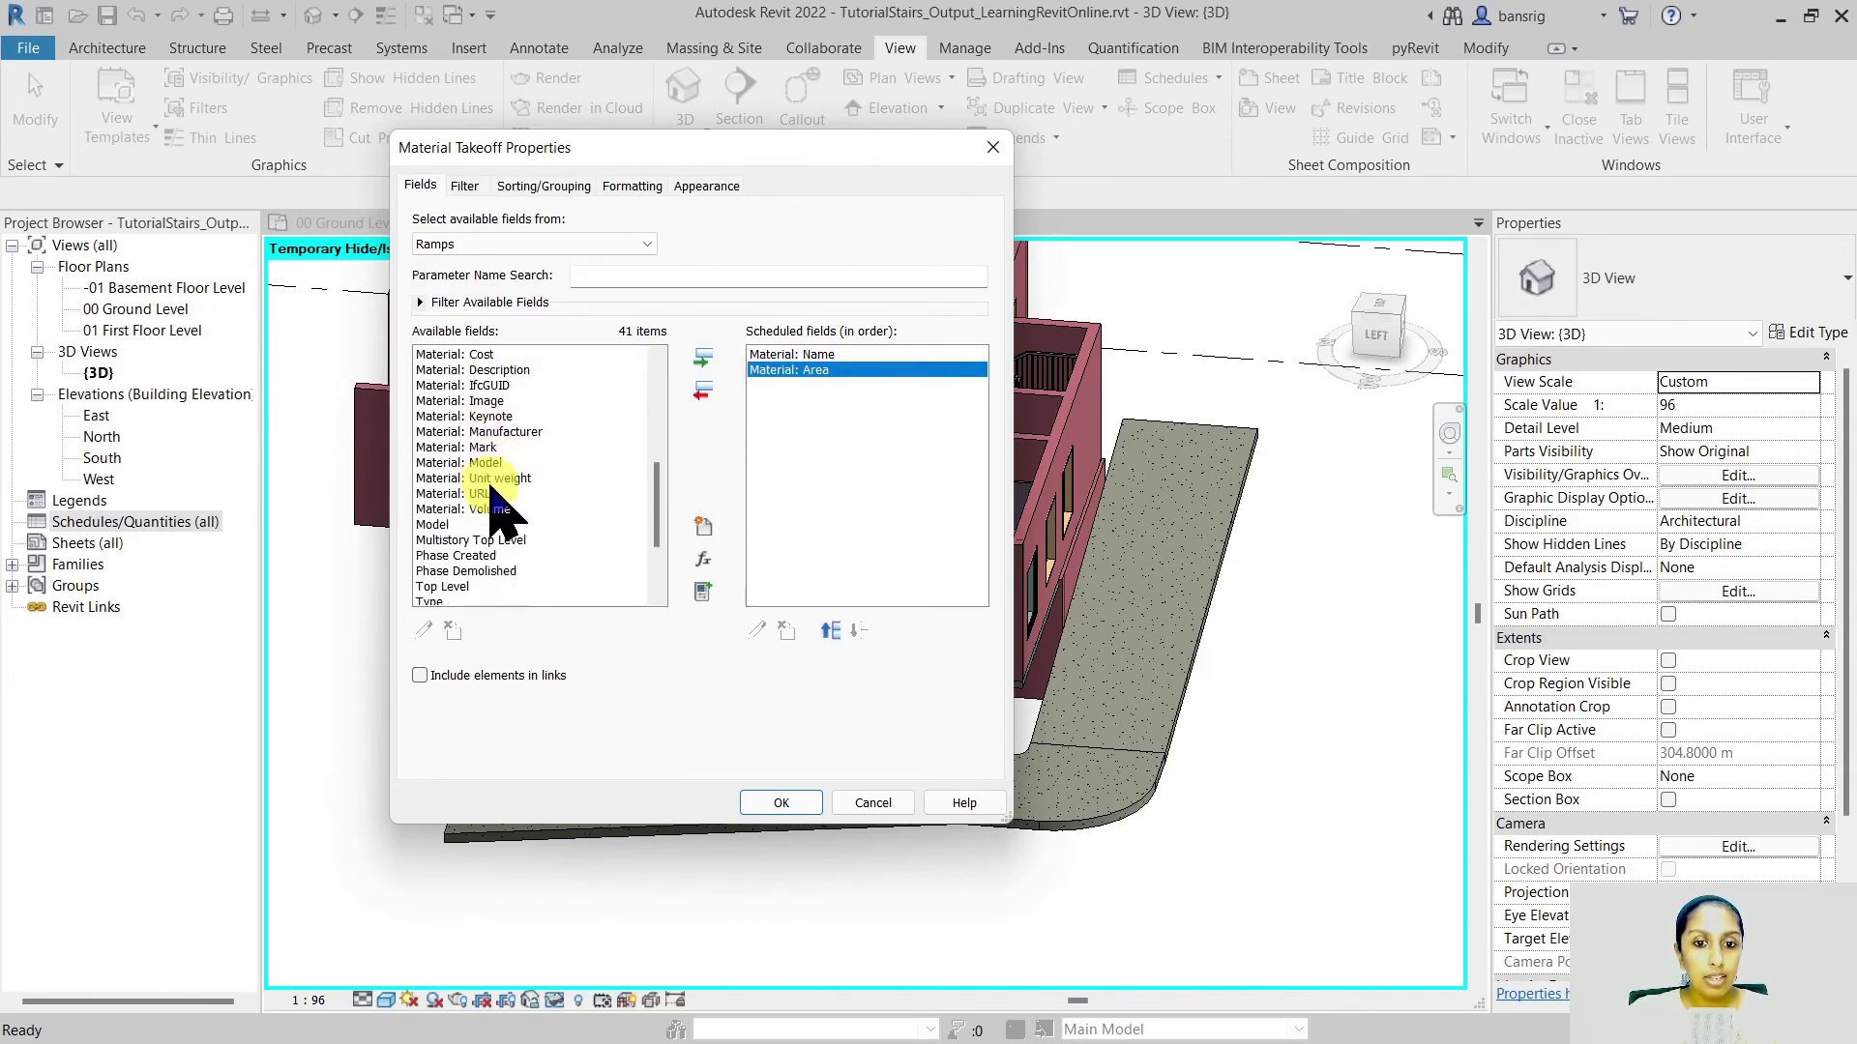
pyautogui.doubleClick(489, 509)
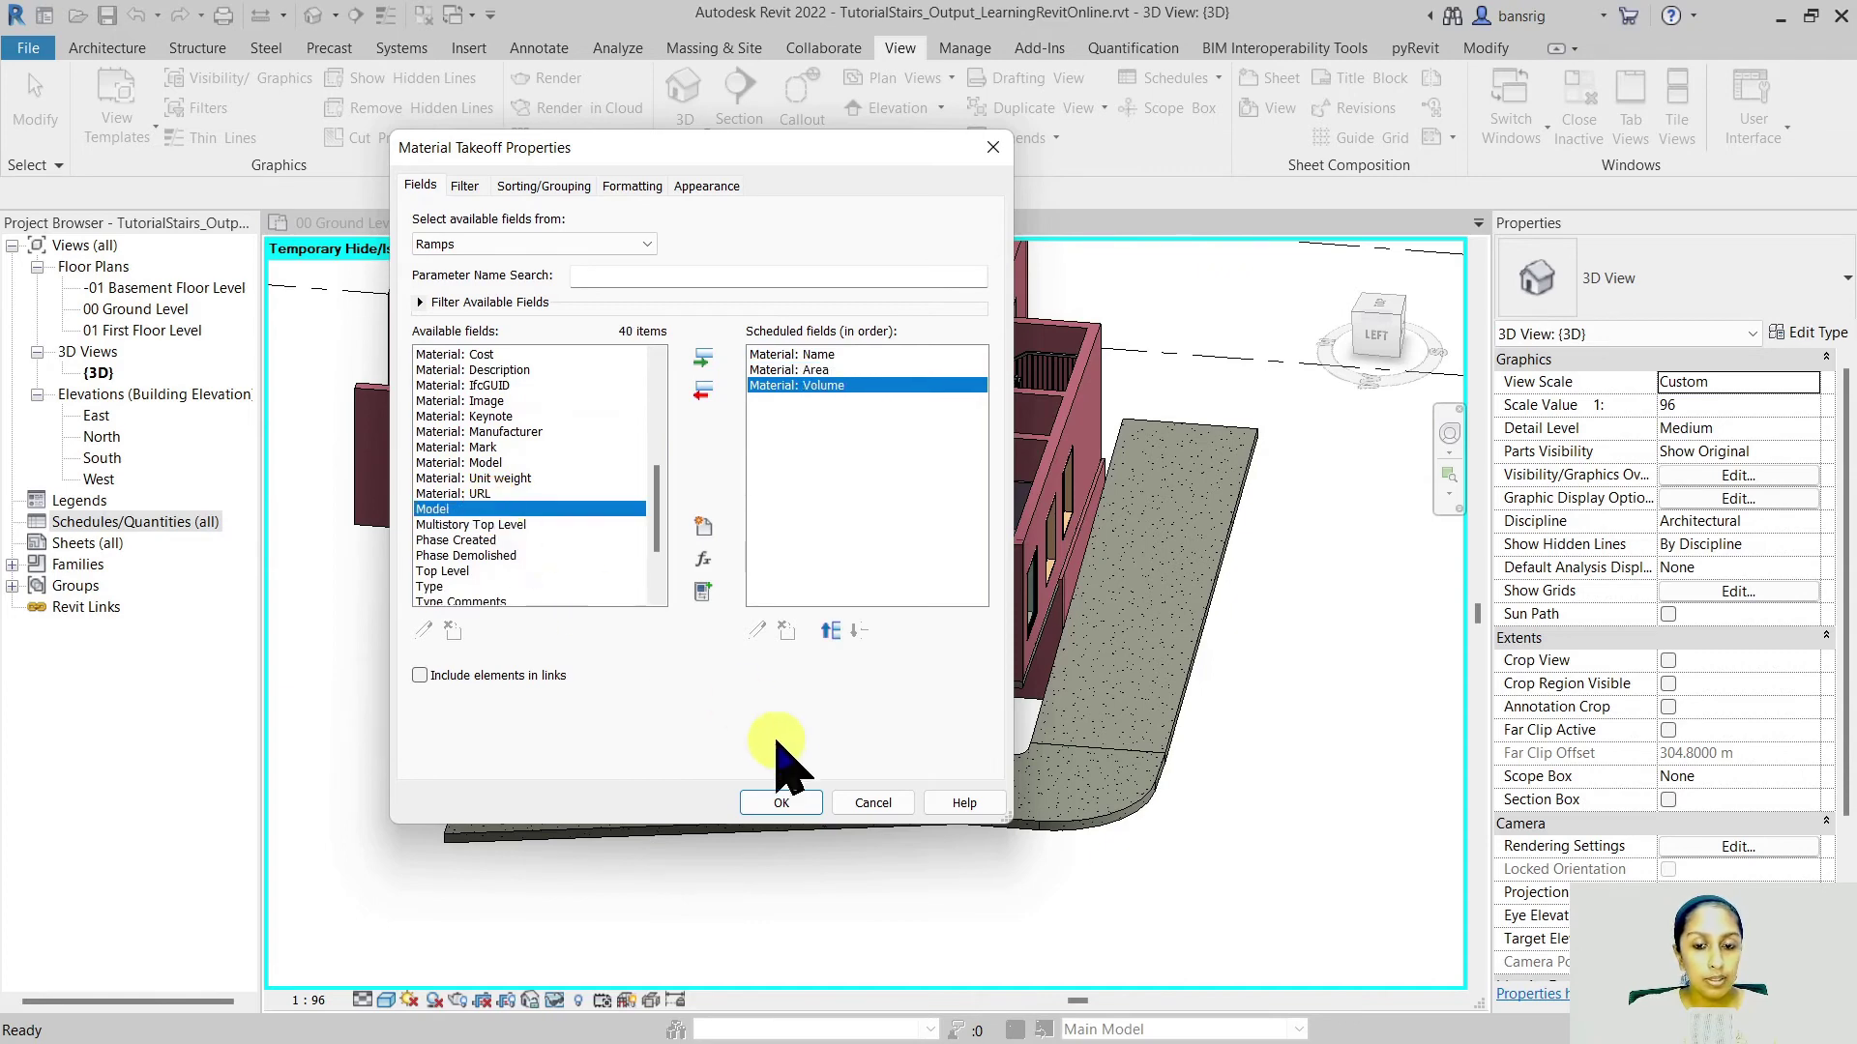
pyautogui.click(785, 804)
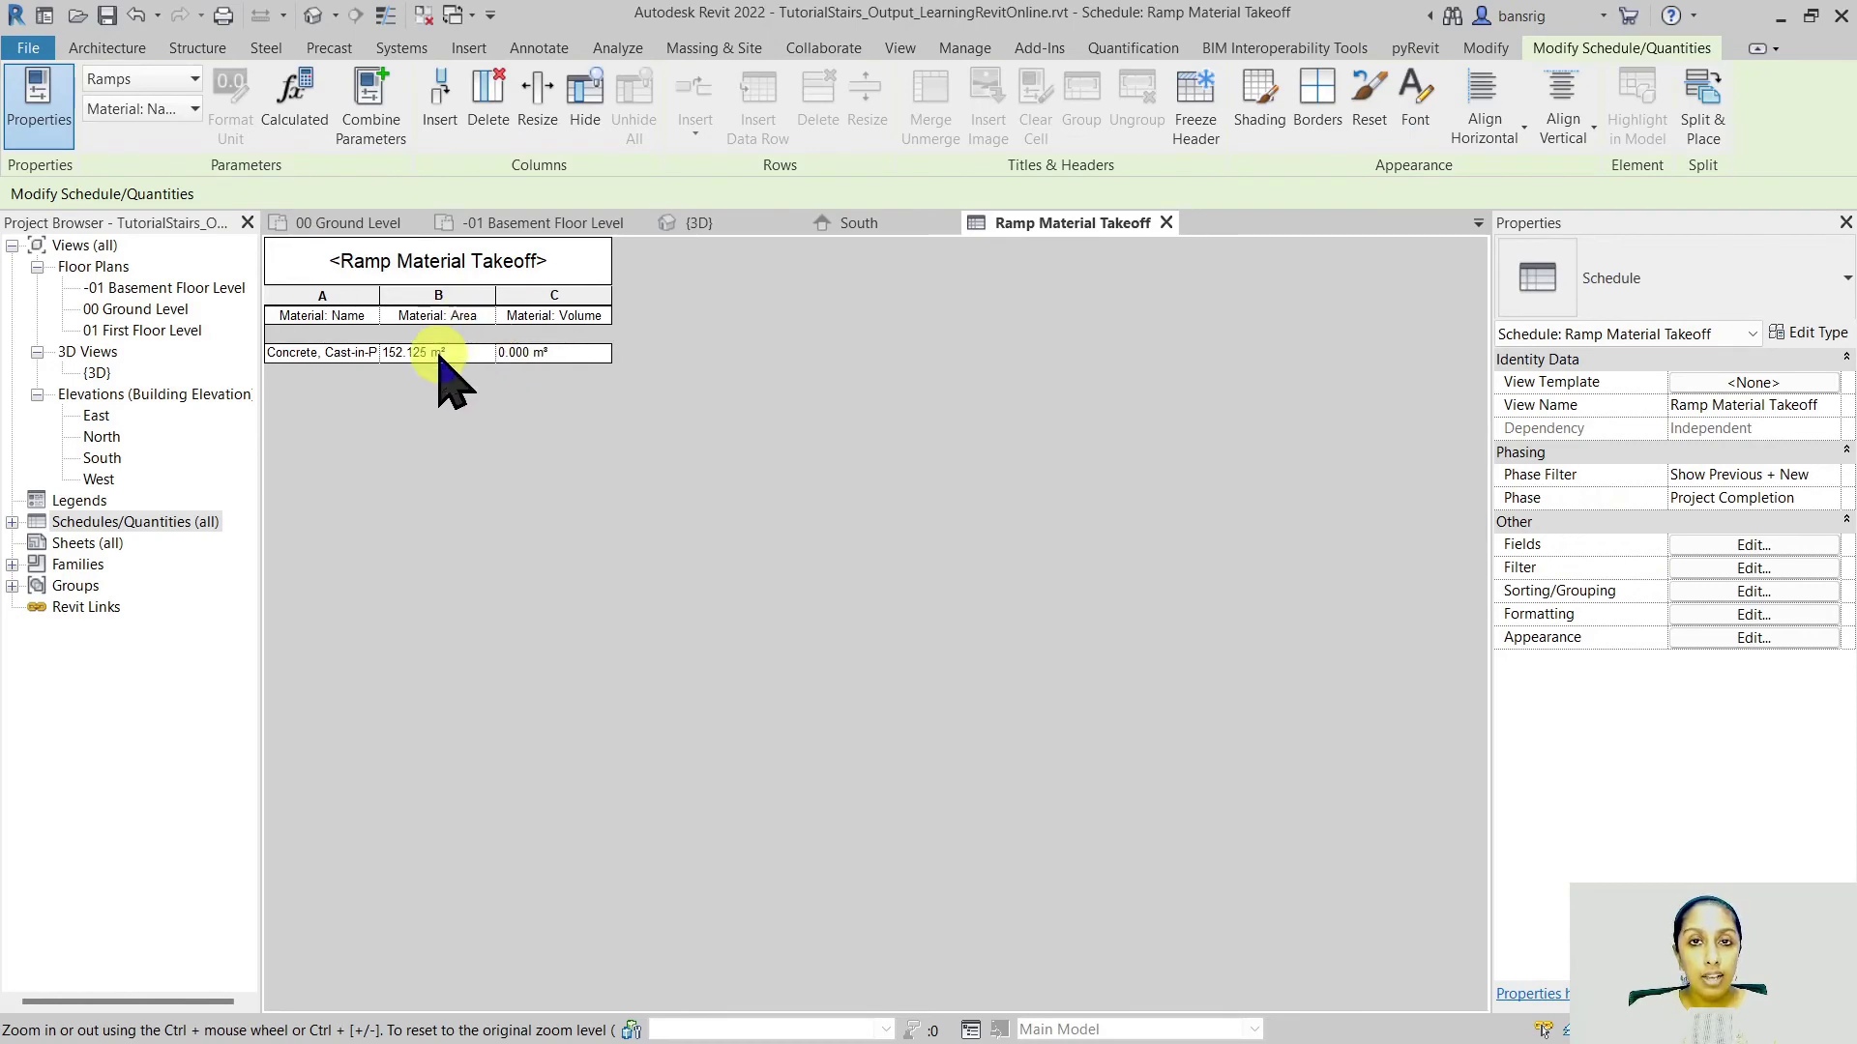
pyautogui.click(698, 225)
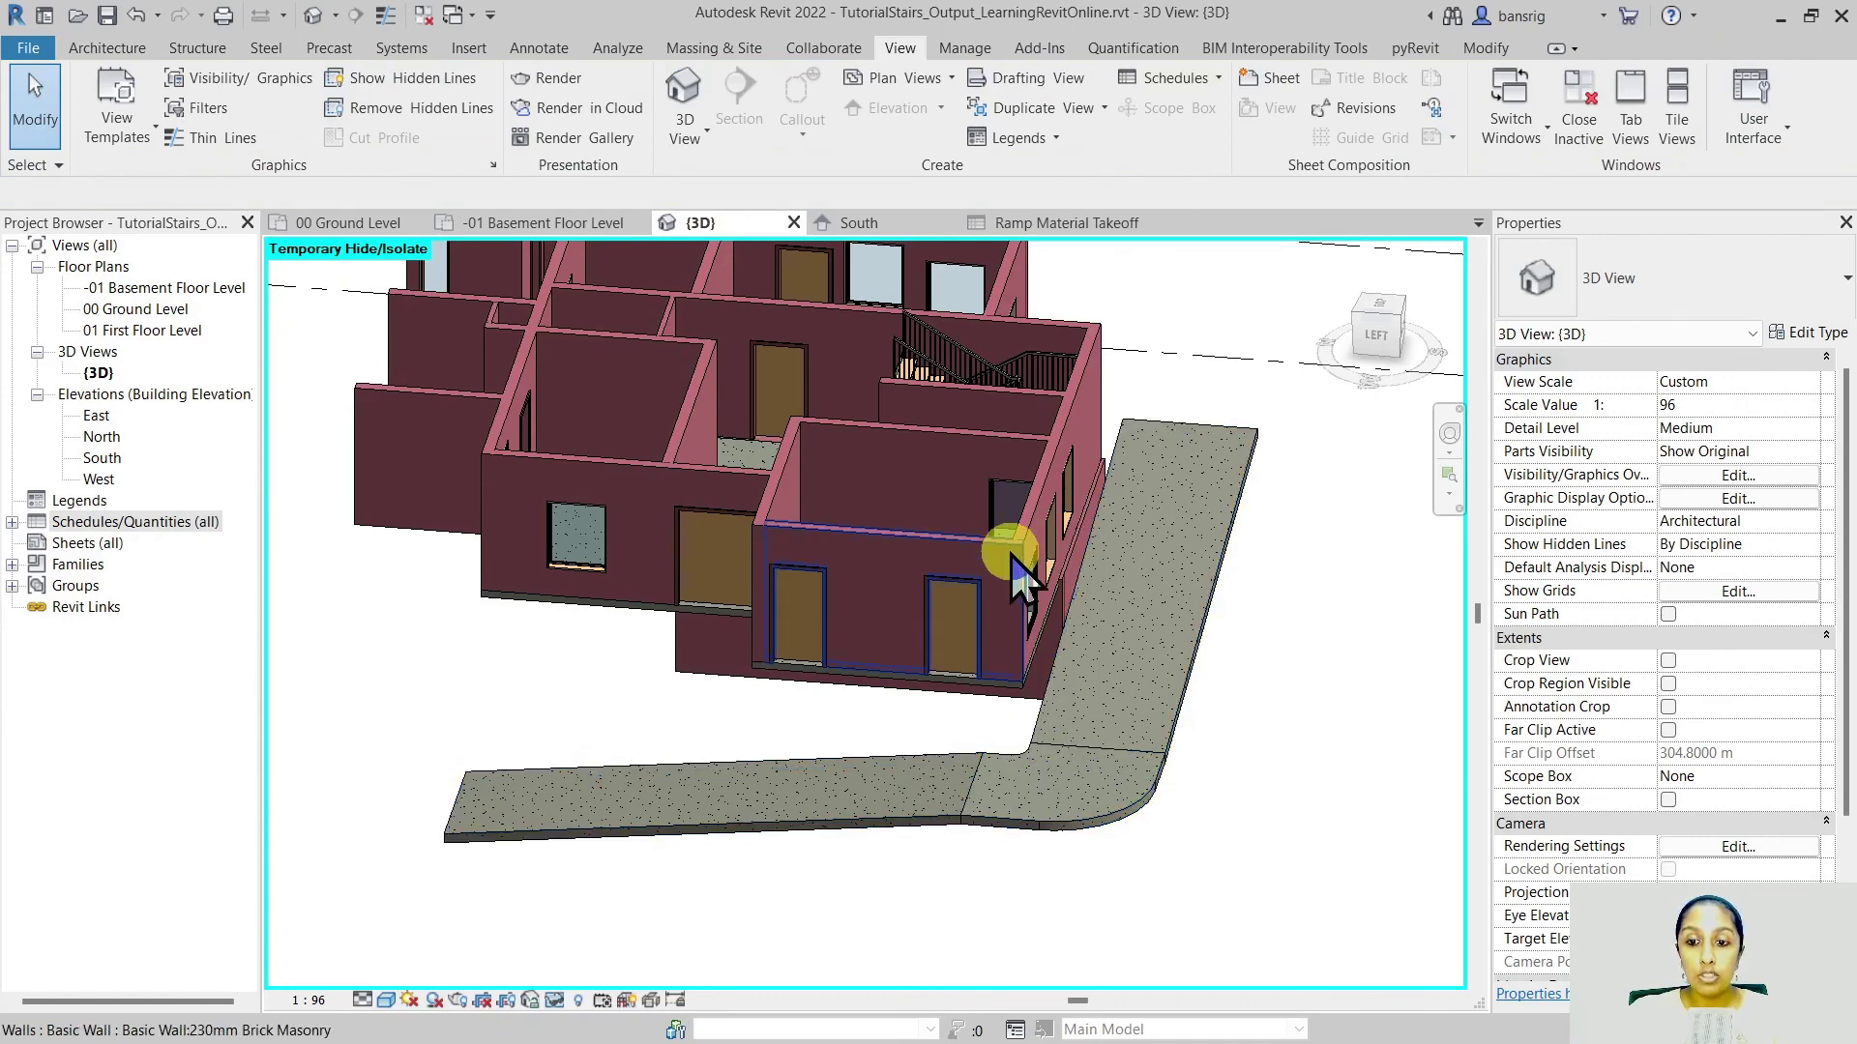
pyautogui.keyDown('shift'); pyautogui.moveTo(850, 870); pyautogui.dragTo(1204, 658, button='middle'); pyautogui.keyUp('shift')
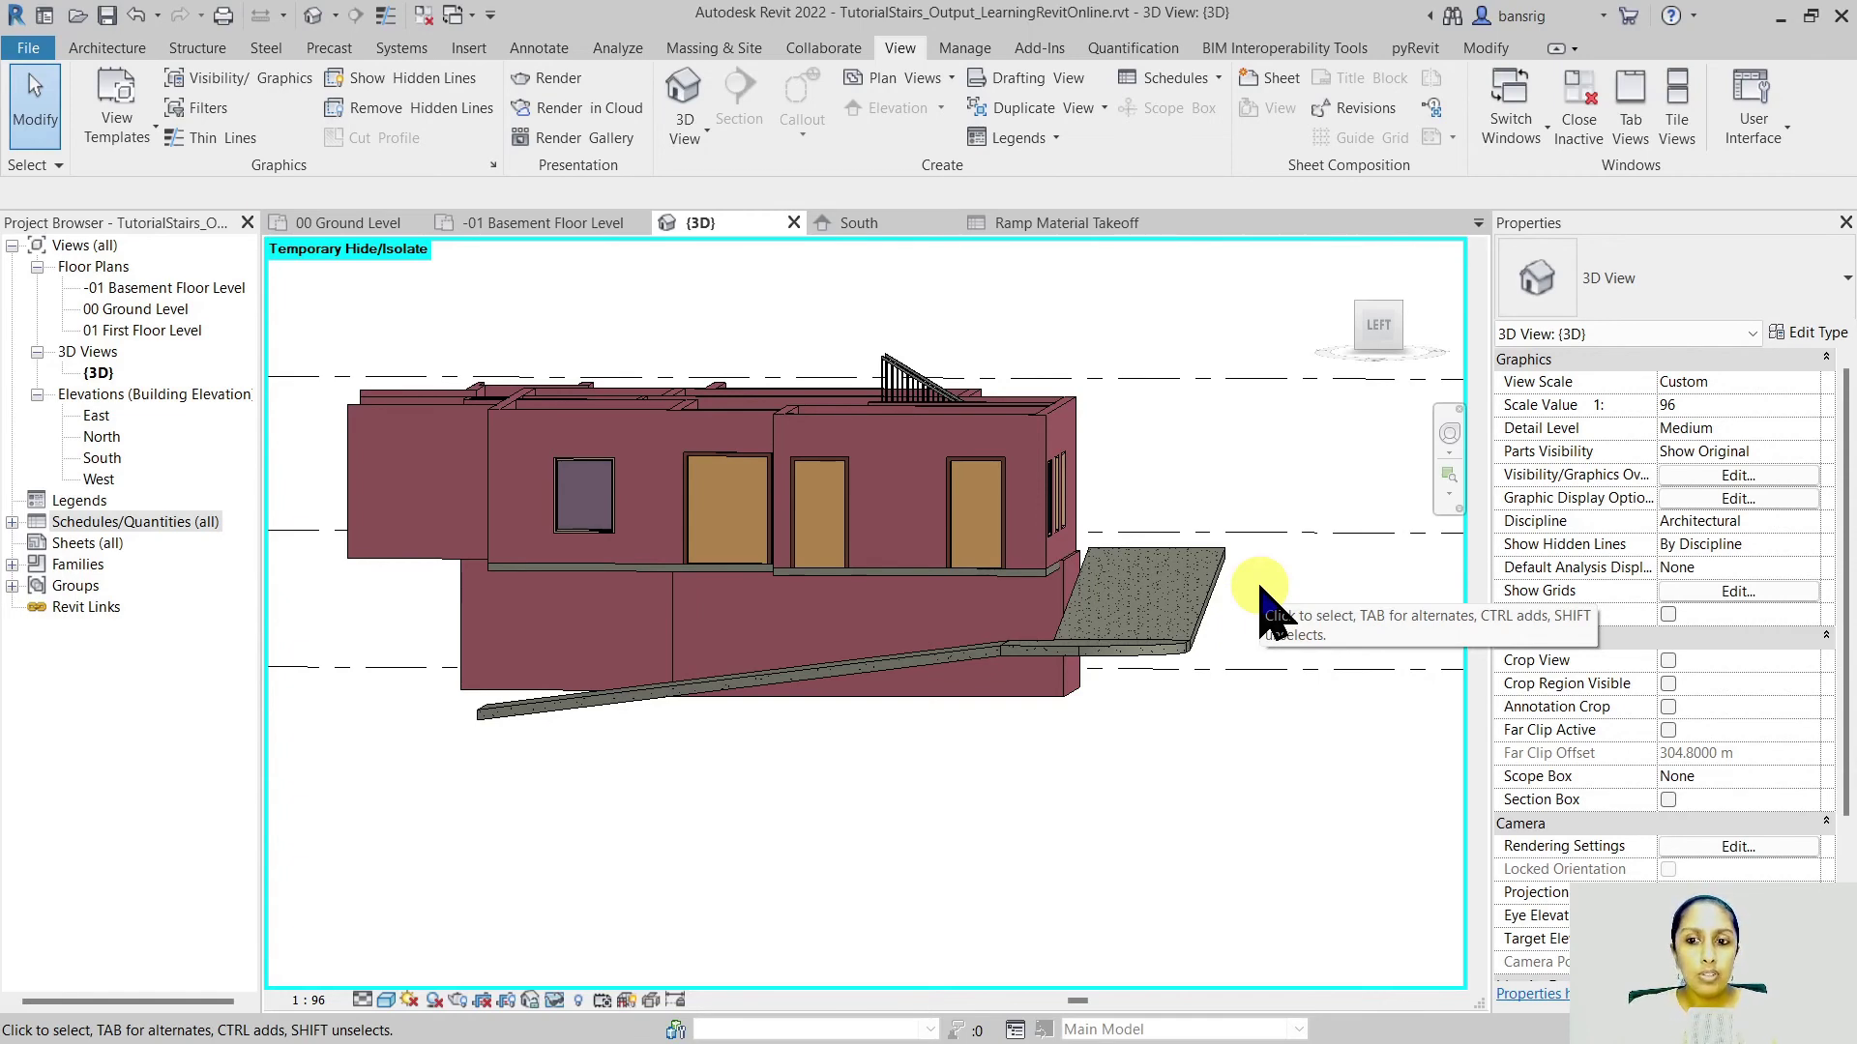
pyautogui.keyDown('shift'); pyautogui.moveTo(1202, 664); pyautogui.dragTo(497, 816, button='middle'); pyautogui.keyUp('shift')
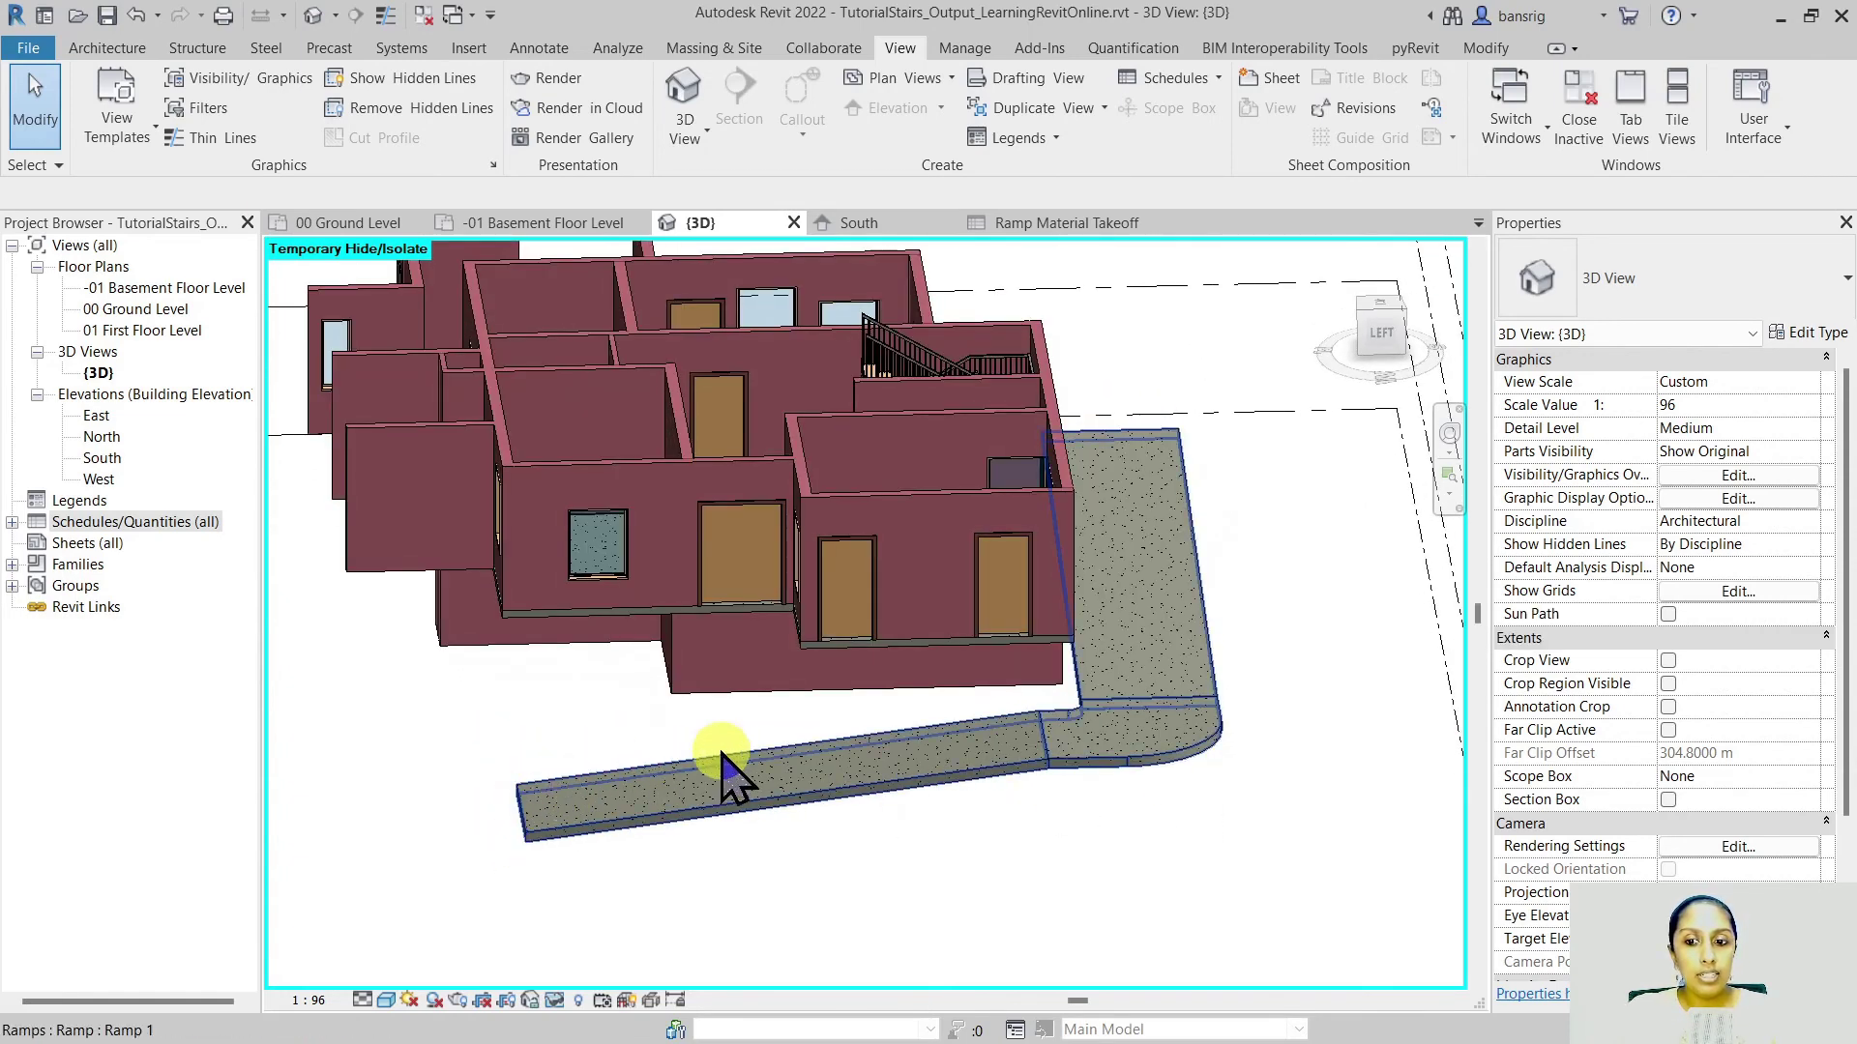